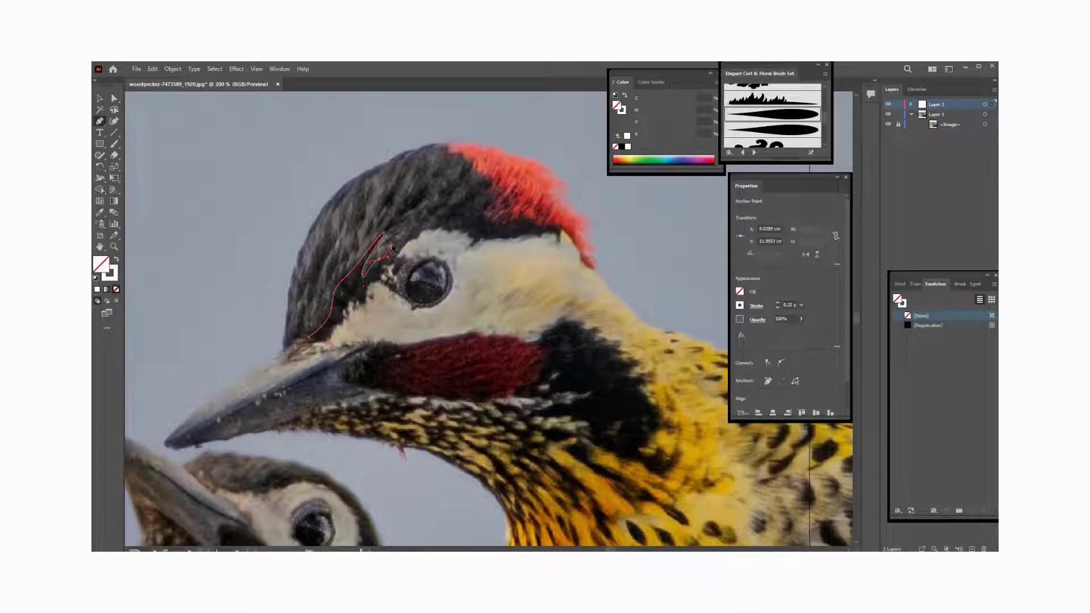
Step: Trace curved Pen anchors across the top of the black crown feathers
left_click(391, 246)
mouse_move(412, 235)
left_mouse_down()
mouse_move(451, 218)
mouse_move(472, 181)
left_mouse_up()
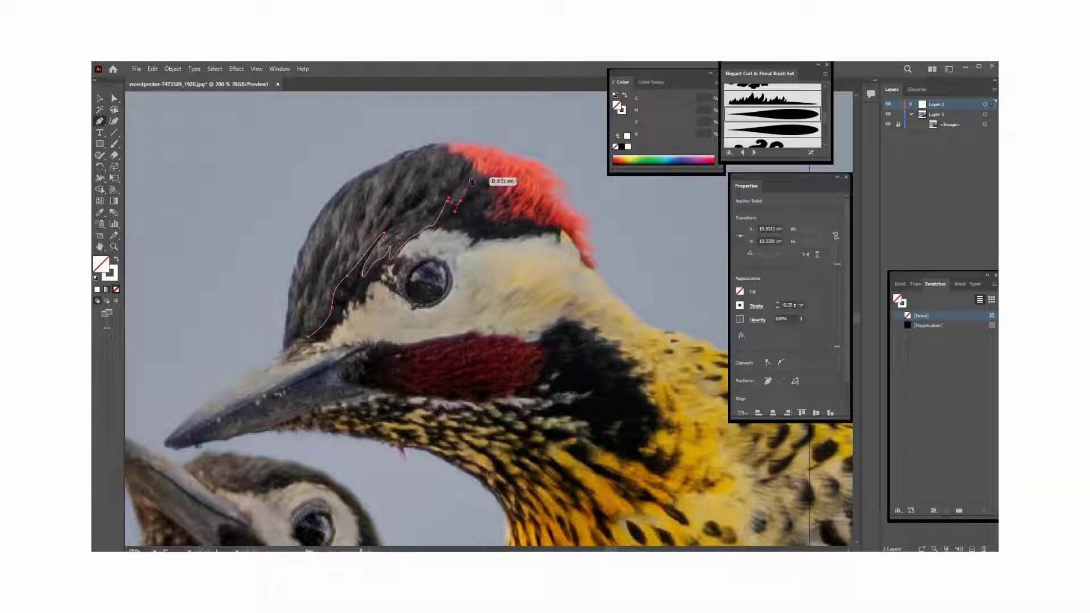
mouse_move(472, 181)
left_mouse_down()
mouse_move(445, 200)
mouse_move(463, 169)
mouse_move(423, 149)
mouse_move(386, 186)
mouse_move(353, 183)
mouse_move(328, 215)
left_mouse_up()
left_click(352, 182, "ctrl")
left_click(352, 183)
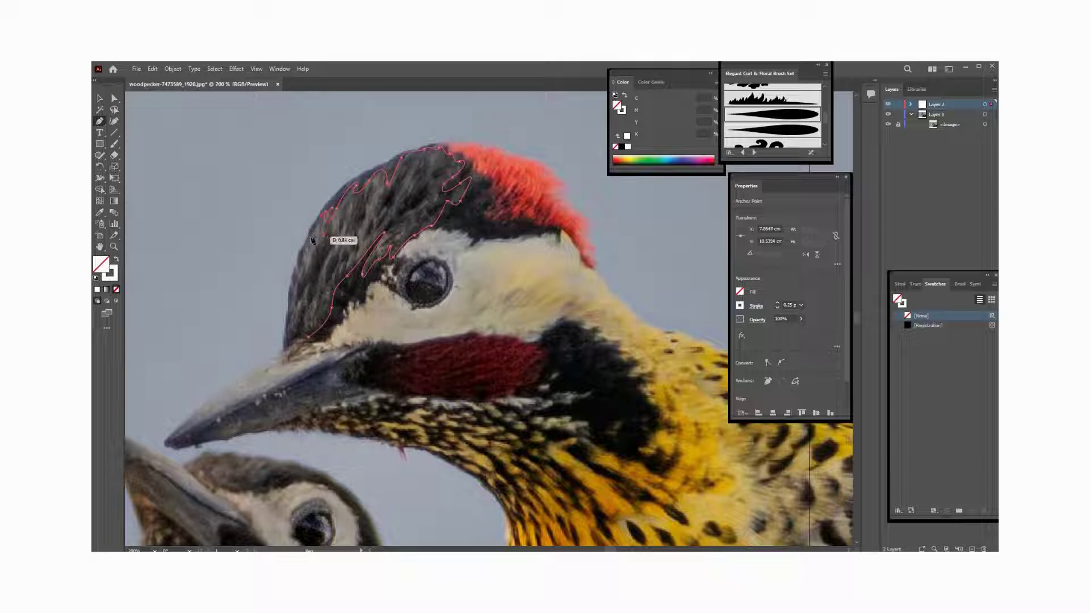
Step: Bring the crown outline down to the beak base and finish it, then begin the red crest
left_click_drag(304, 268, 312, 247)
left_click_drag(309, 237, 289, 339)
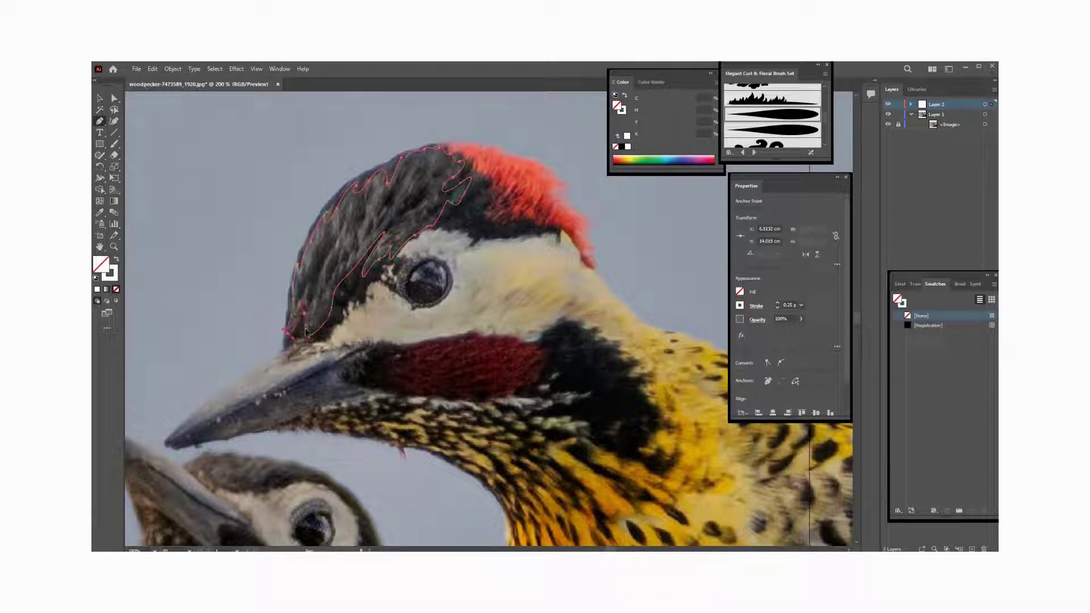
left_click(305, 337)
left_click(310, 338)
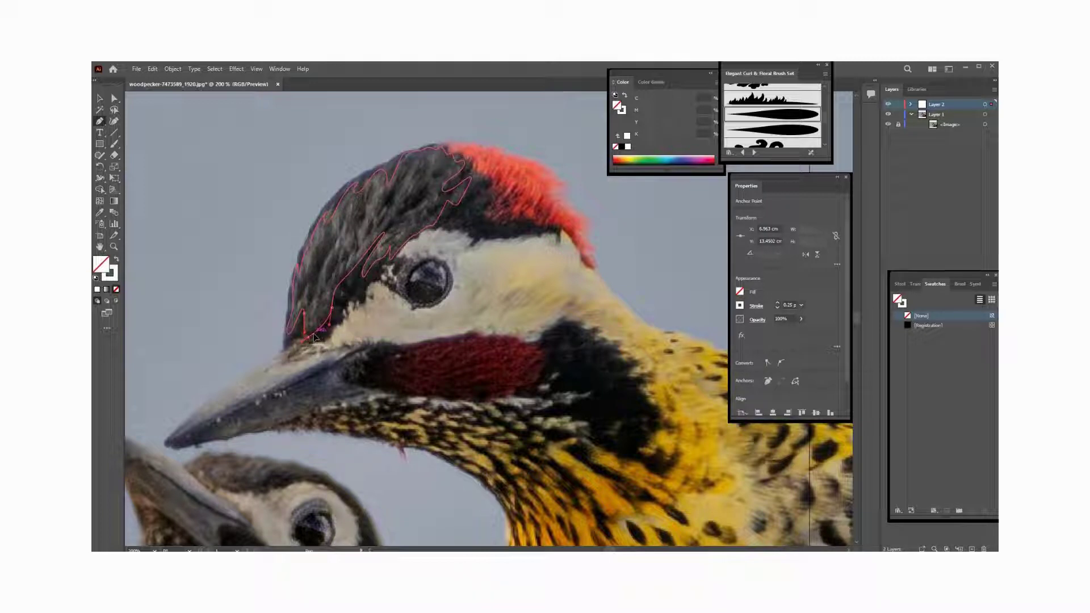
left_click(330, 234)
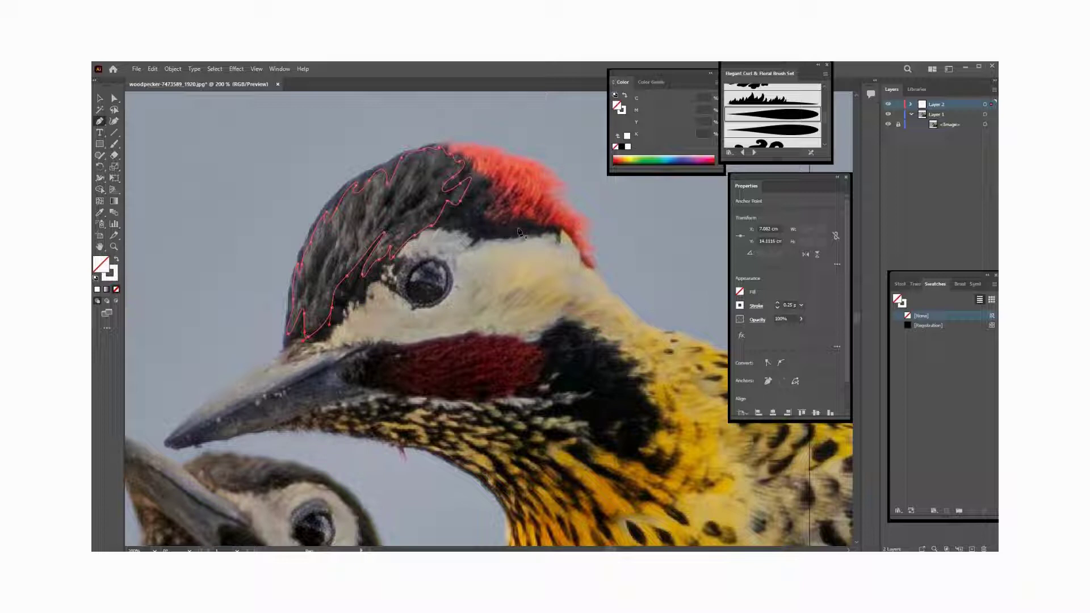
key("Escape")
mouse_move(495, 221)
left_mouse_down()
mouse_move(481, 182)
mouse_move(499, 166)
mouse_move(451, 149)
mouse_move(491, 149)
mouse_move(542, 171)
mouse_move(585, 226)
left_mouse_up()
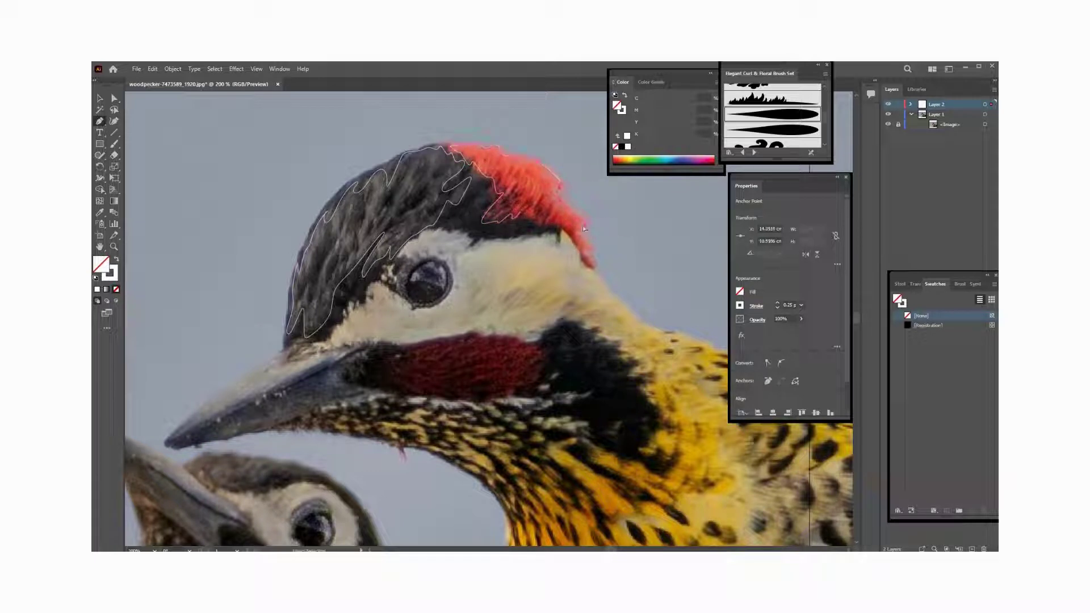
Step: Finish the red crest as a closed shape with curved anchors along its edge
mouse_move(557, 189)
left_mouse_down()
mouse_move(588, 226)
mouse_move(587, 256)
mouse_move(571, 232)
left_mouse_up()
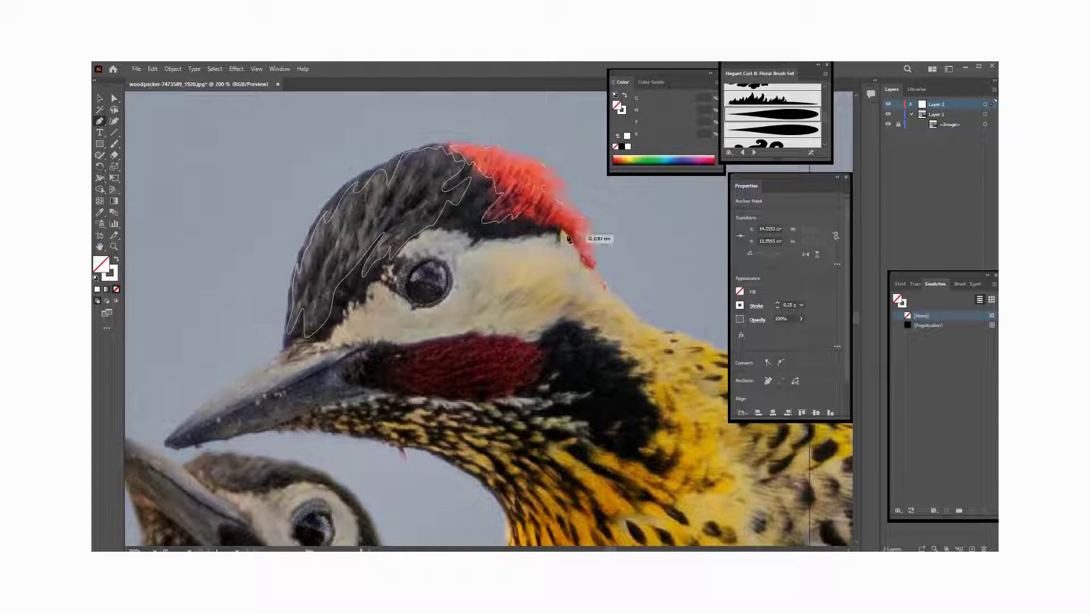
left_click(539, 222)
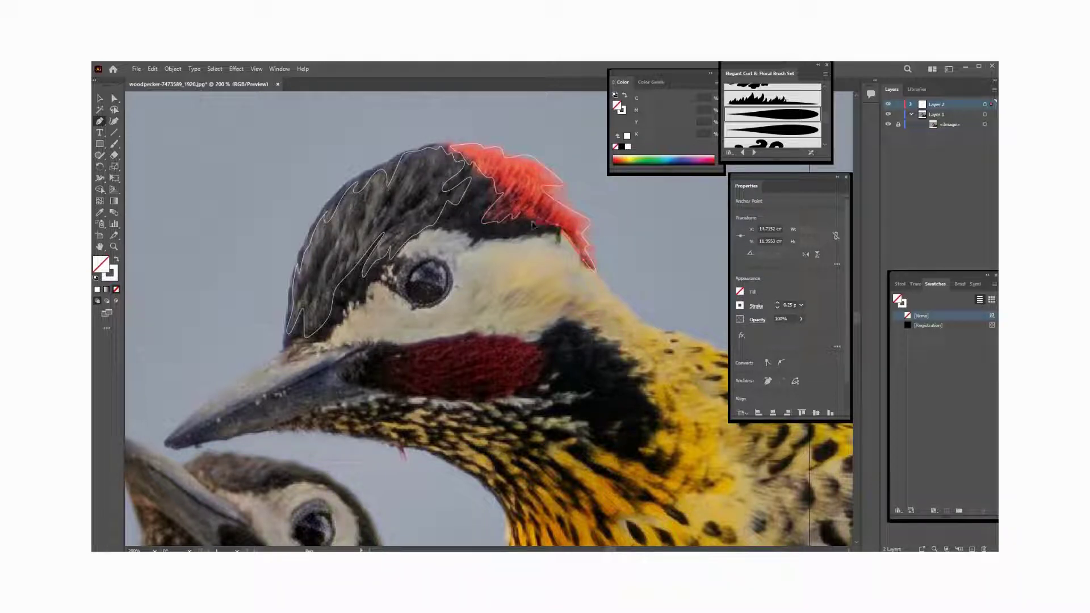
left_click_drag(538, 226, 550, 215)
left_click_drag(543, 210, 517, 209)
left_click(517, 209)
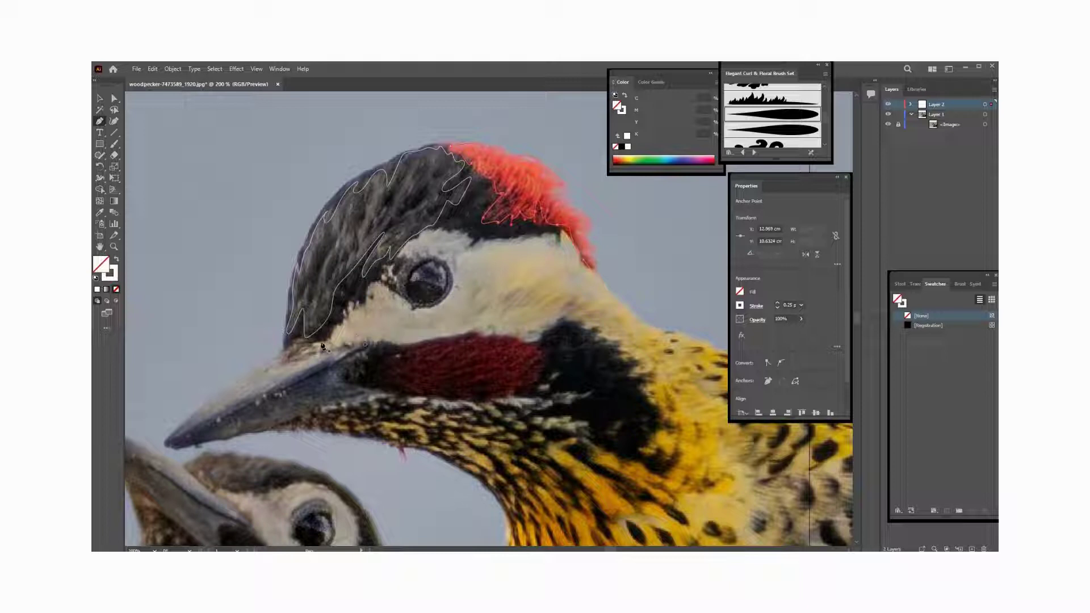
Step: Start a new curved path from the beak side along the face edge under the eye
mouse_move(329, 337)
left_mouse_down()
mouse_move(374, 295)
mouse_move(403, 302)
left_mouse_up()
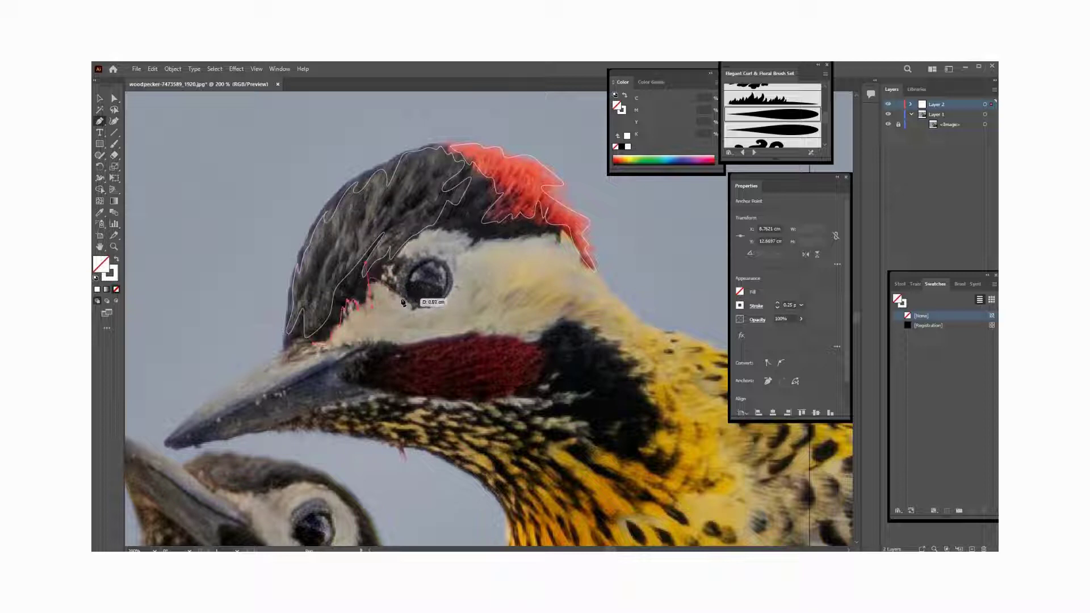
left_click_drag(403, 302, 368, 275)
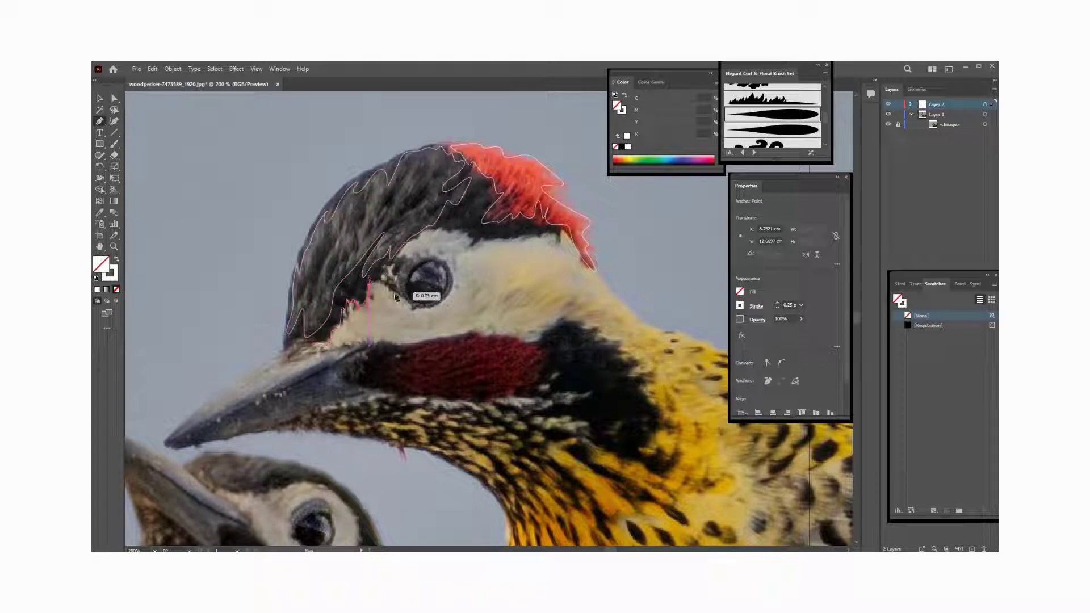
left_click_drag(406, 306, 413, 311)
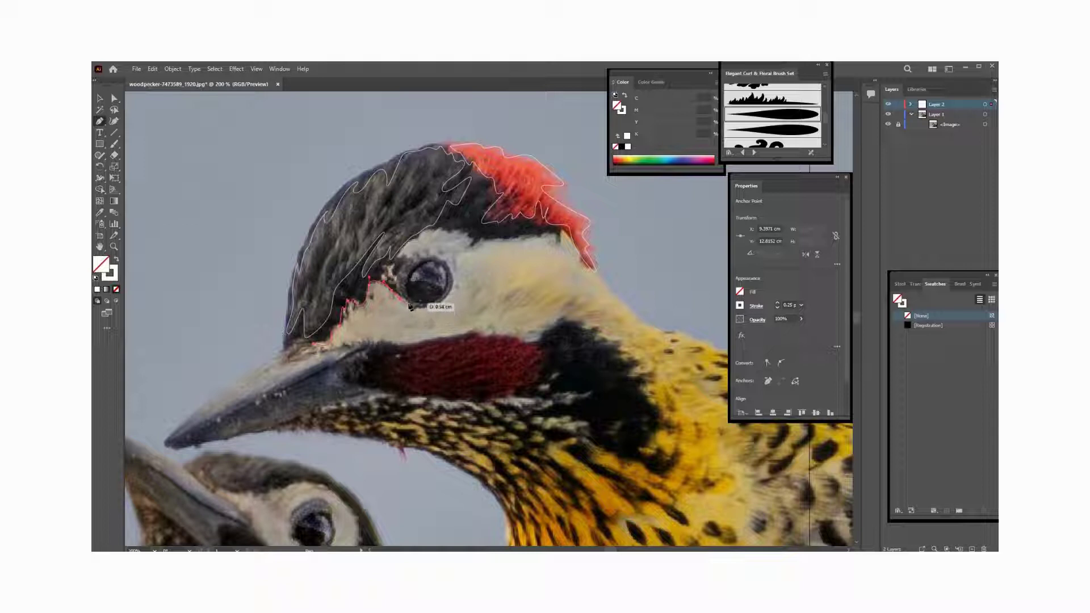
mouse_move(412, 311)
left_mouse_down()
mouse_move(432, 312)
mouse_move(451, 271)
left_mouse_up()
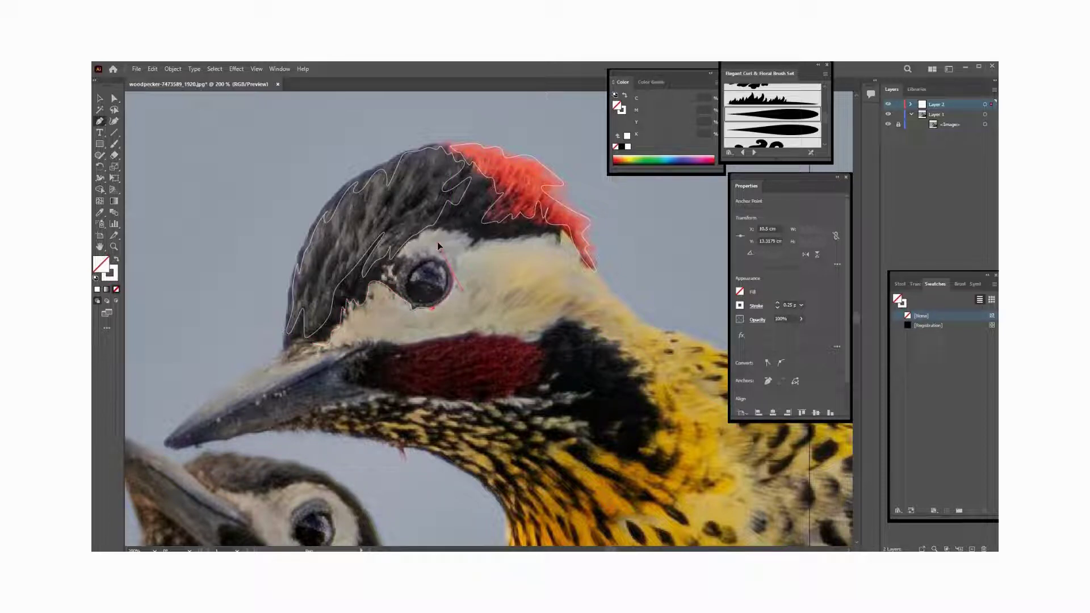
Step: Extend the face path with anchors around the eye's rim and along the cream edge
left_click(448, 273)
left_click(446, 265)
left_click(434, 258)
left_click(427, 259)
left_click(408, 254)
left_click(401, 262)
left_click(398, 259)
left_click(404, 260)
Step: Curve the path up along the black head edge and down the back of the crest
left_click(441, 231)
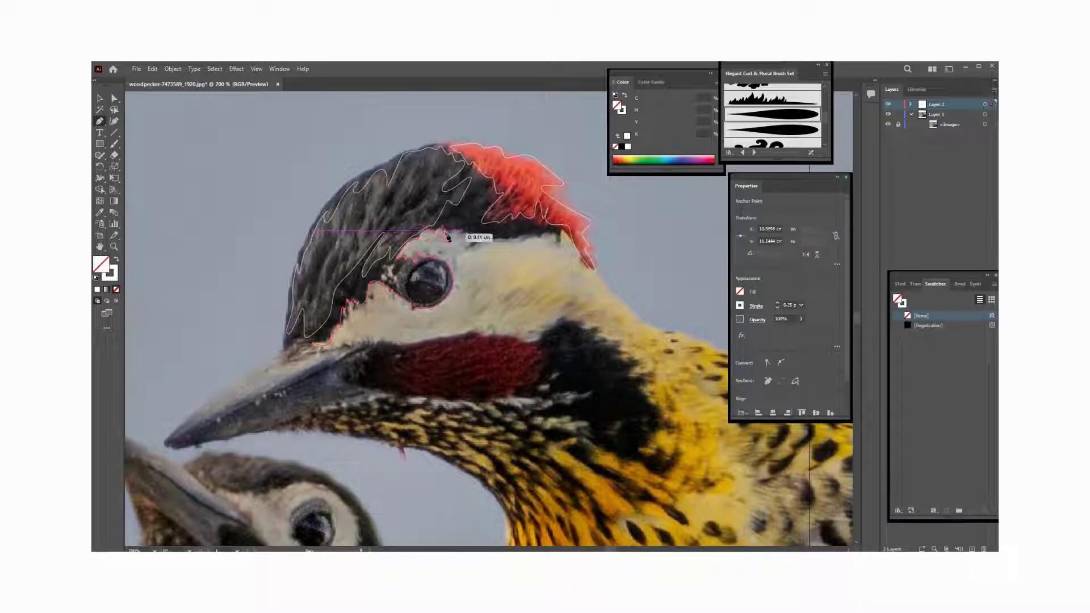
left_click(446, 235)
left_click_drag(442, 234, 560, 246)
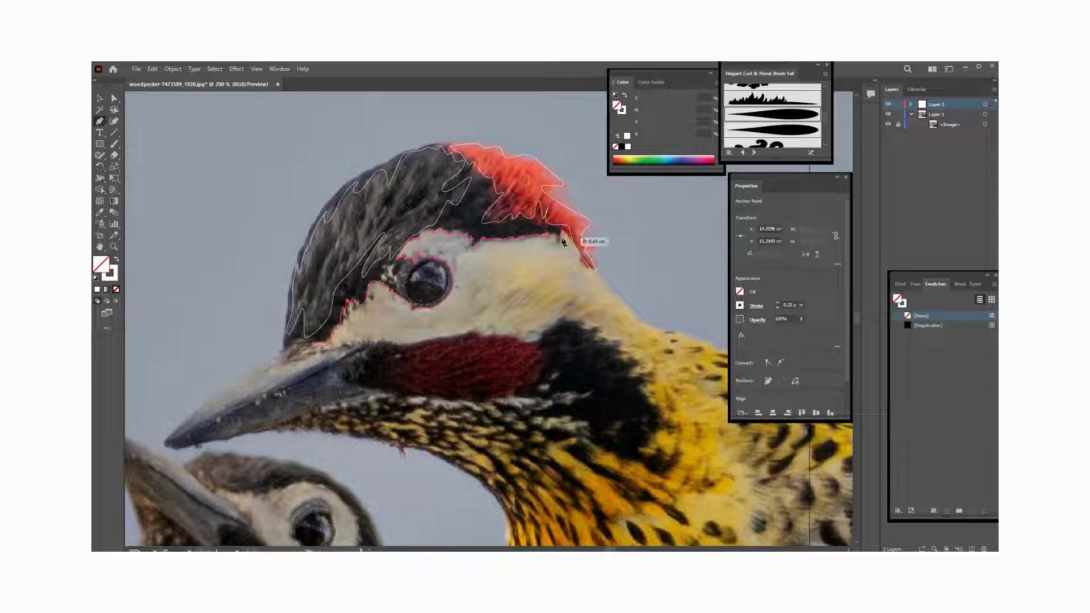
left_click(563, 234)
mouse_move(588, 267)
left_mouse_down()
mouse_move(601, 285)
mouse_move(570, 293)
left_mouse_up()
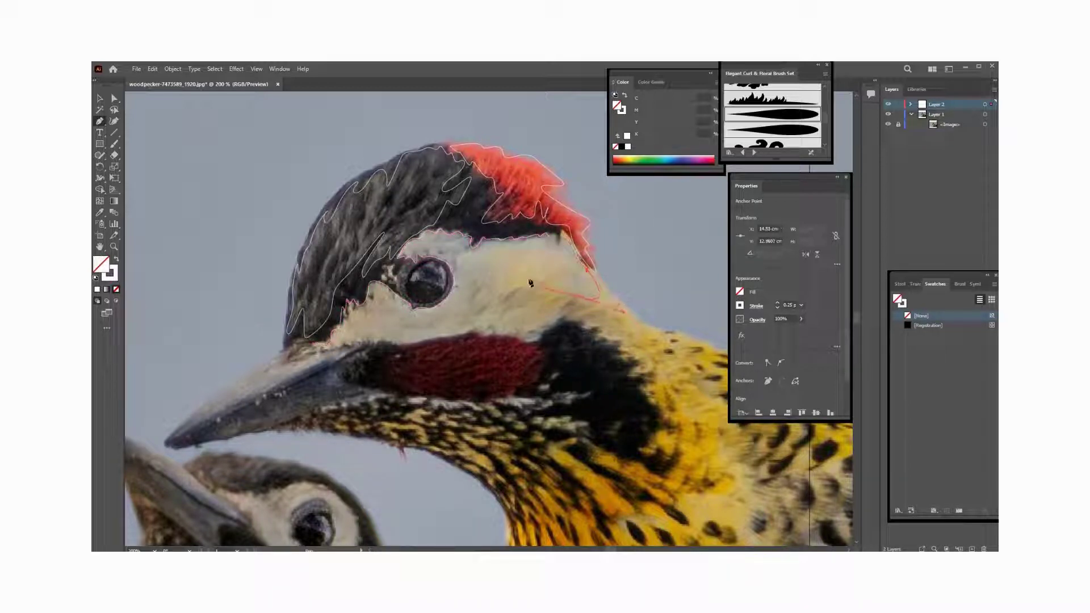
mouse_move(576, 296)
left_mouse_down()
mouse_move(528, 280)
mouse_move(607, 297)
mouse_move(578, 299)
left_mouse_up()
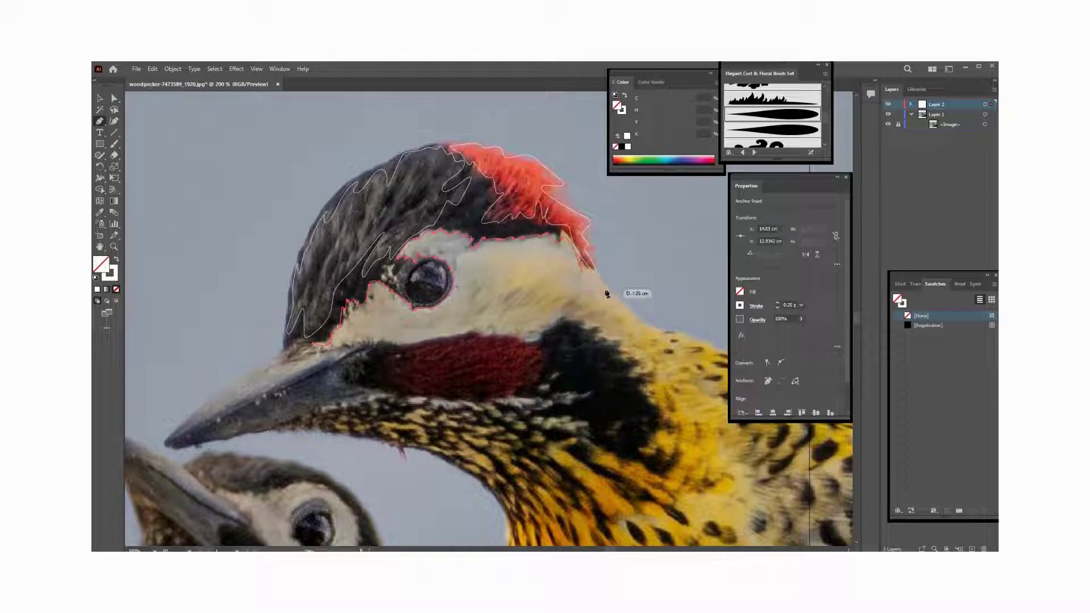
Step: Run the outline down the neck, undoing one stray anchor, to the black patch's top
left_click(619, 297)
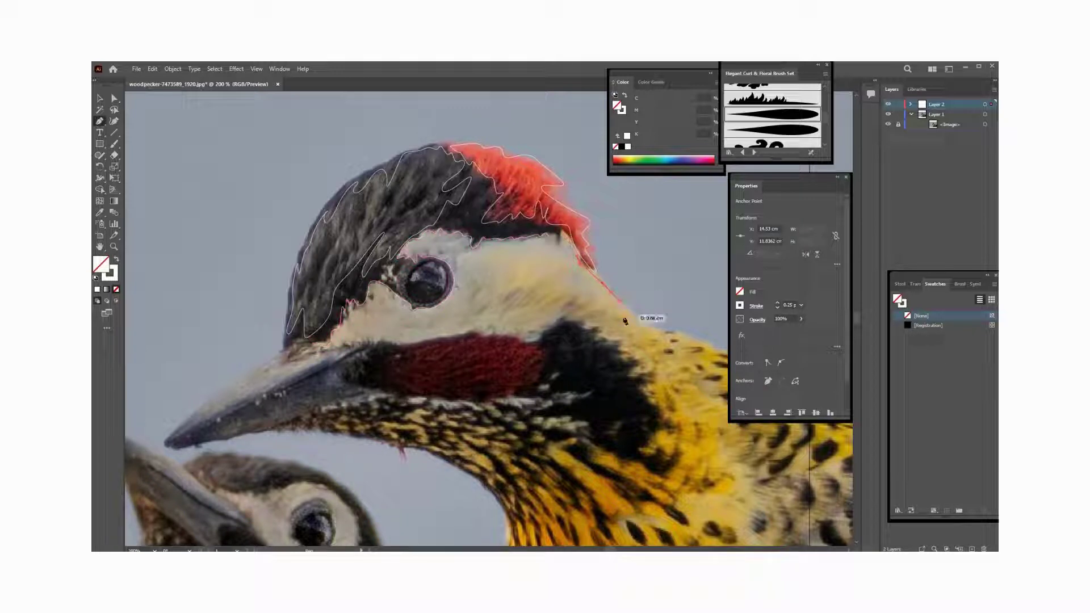
left_click(646, 328)
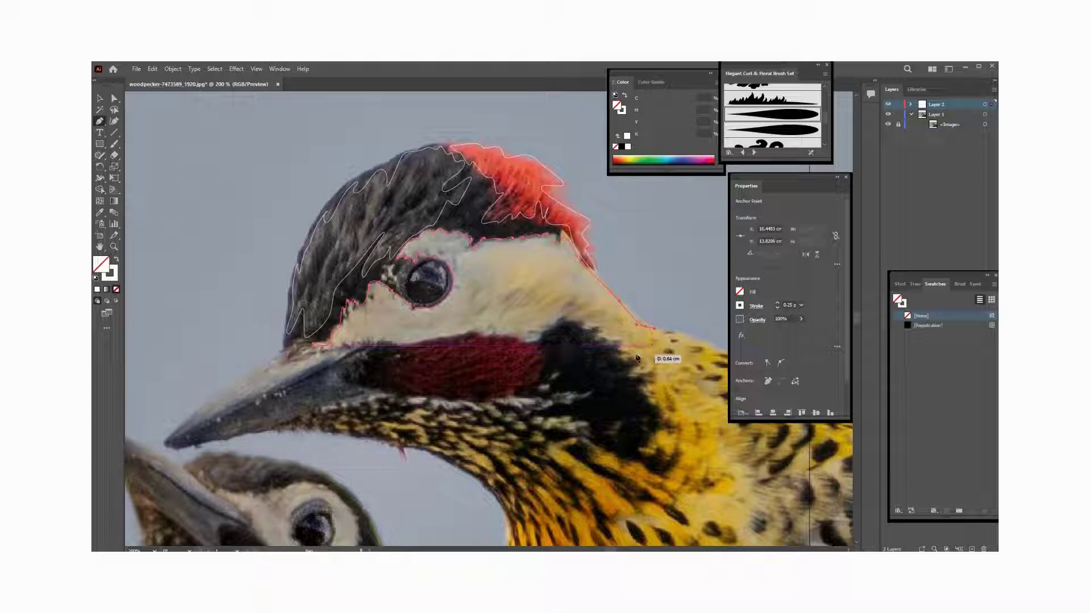
mouse_move(653, 352)
left_mouse_down()
mouse_move(628, 353)
mouse_move(602, 333)
left_mouse_up()
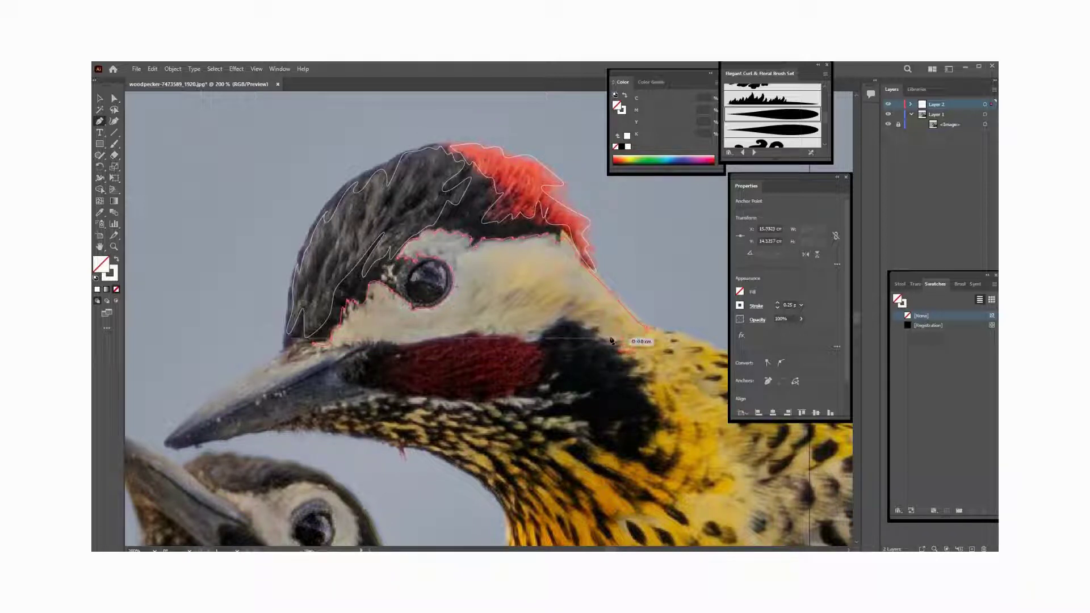
key("ctrl+z")
left_click(591, 339)
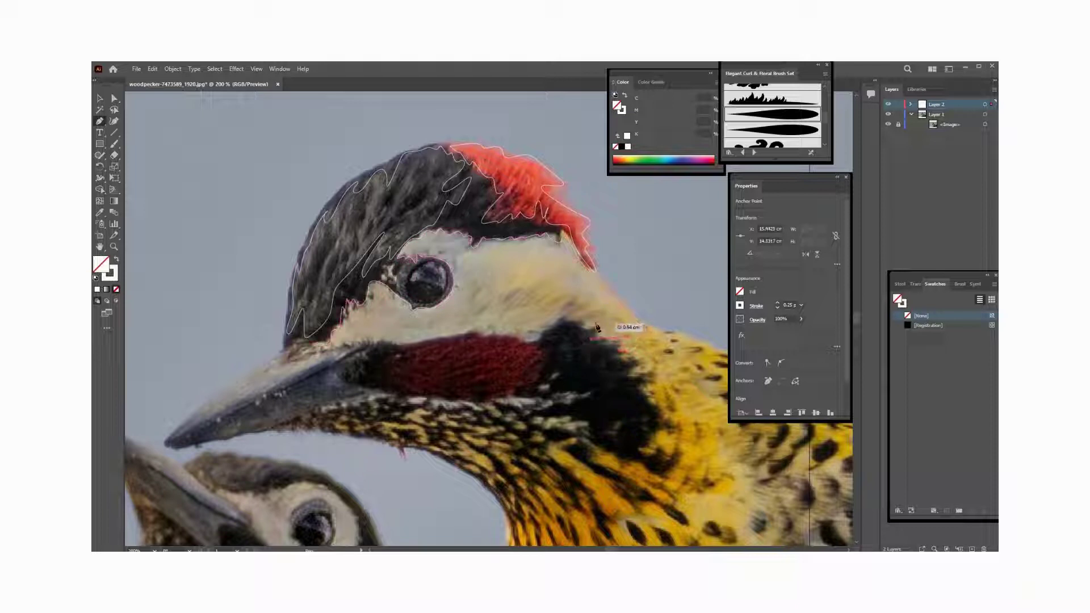
left_click_drag(587, 329, 581, 321)
left_click(540, 335)
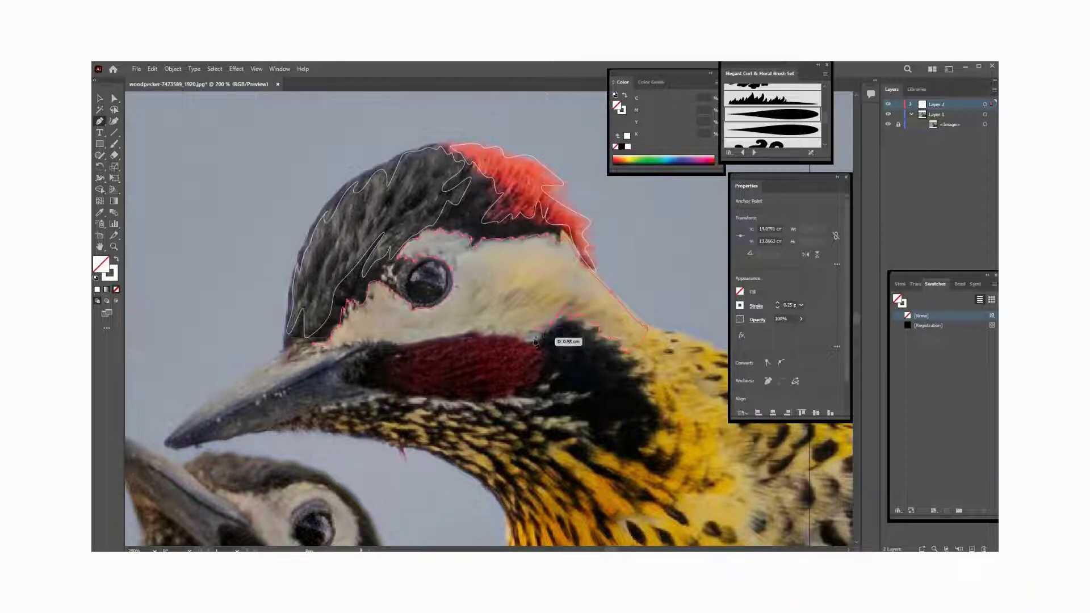
left_click(531, 341)
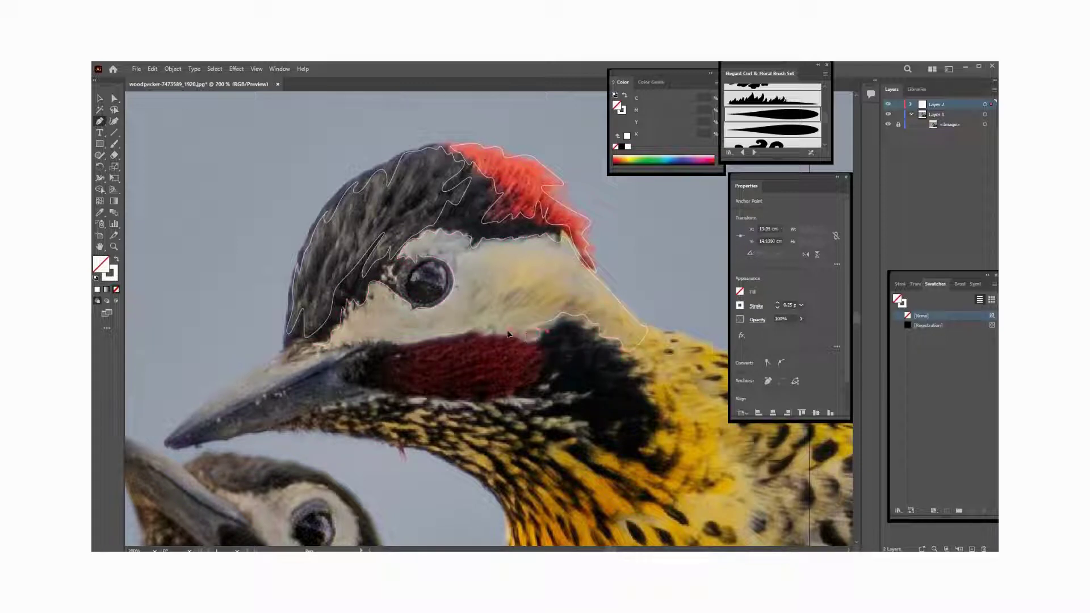
Step: Follow the top of the red cheek to the beak base and close the cream patch
left_click(471, 330)
left_click(413, 335)
left_click(398, 336)
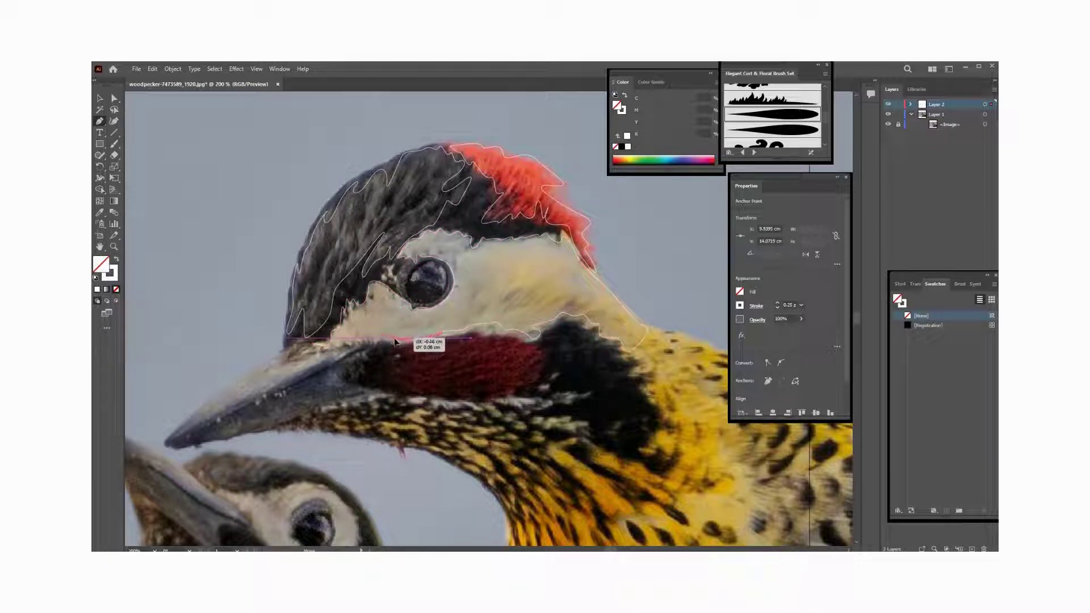
left_click(377, 337)
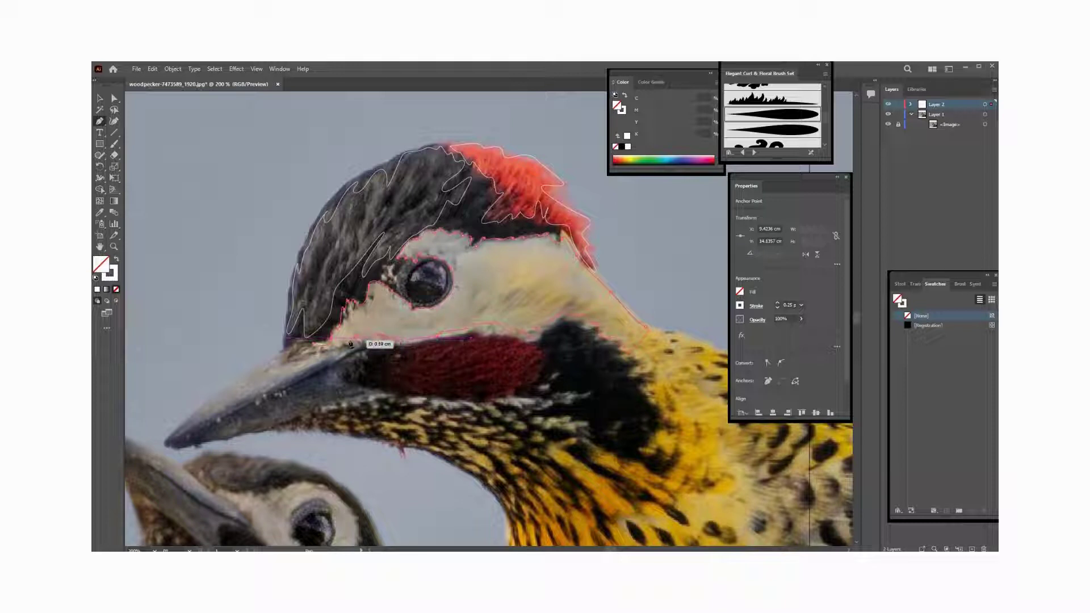
left_click(300, 339)
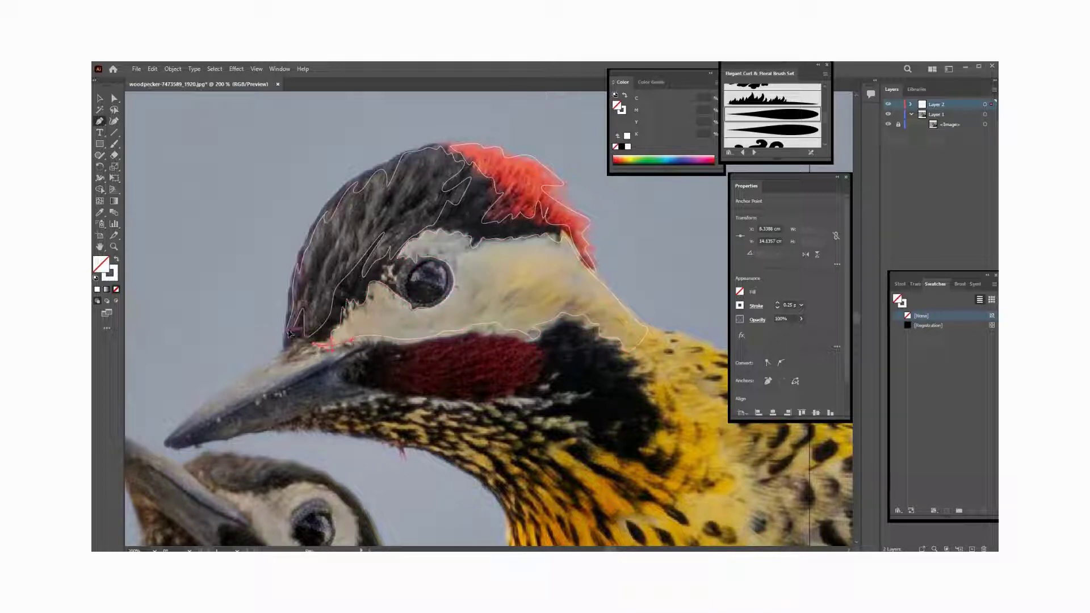
left_click(331, 340)
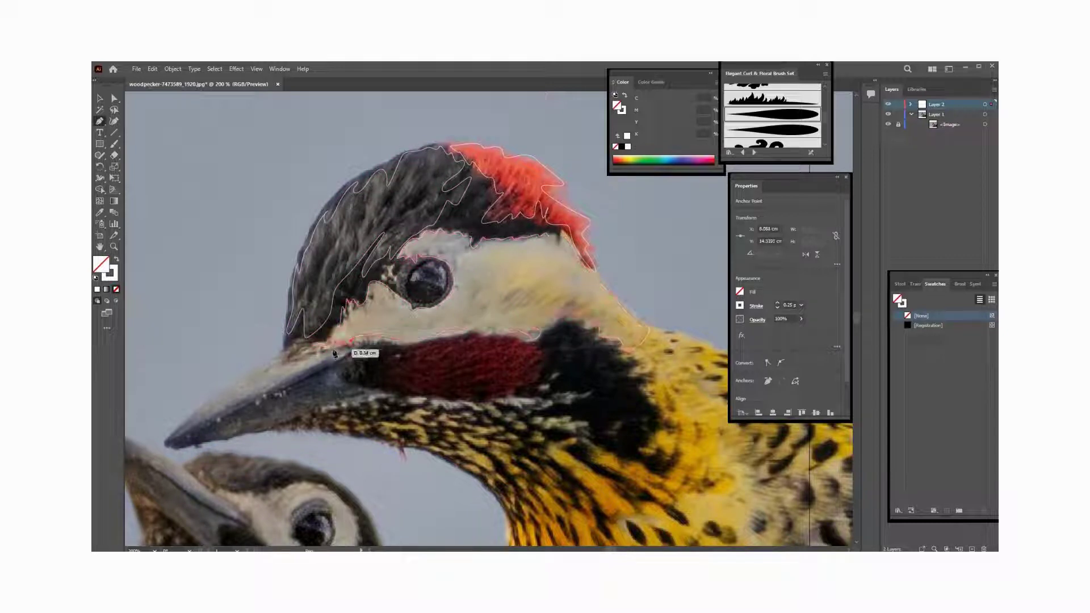
left_click(313, 344)
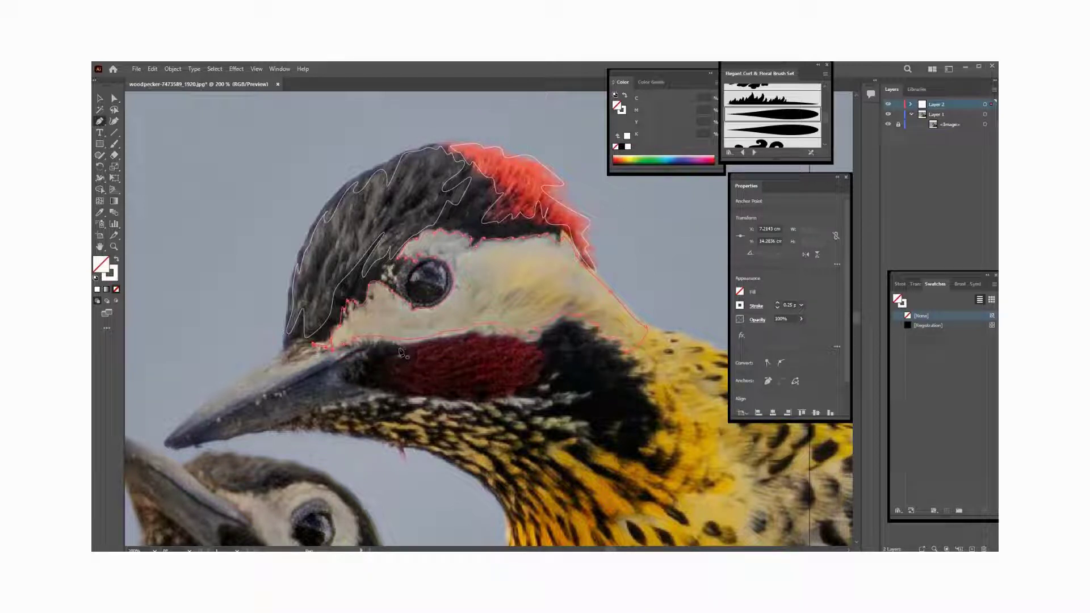
Step: Outline the red cheek patch below the eye as a closed shape
mouse_move(400, 353)
left_mouse_down()
mouse_move(449, 357)
mouse_move(499, 341)
mouse_move(536, 358)
left_mouse_up()
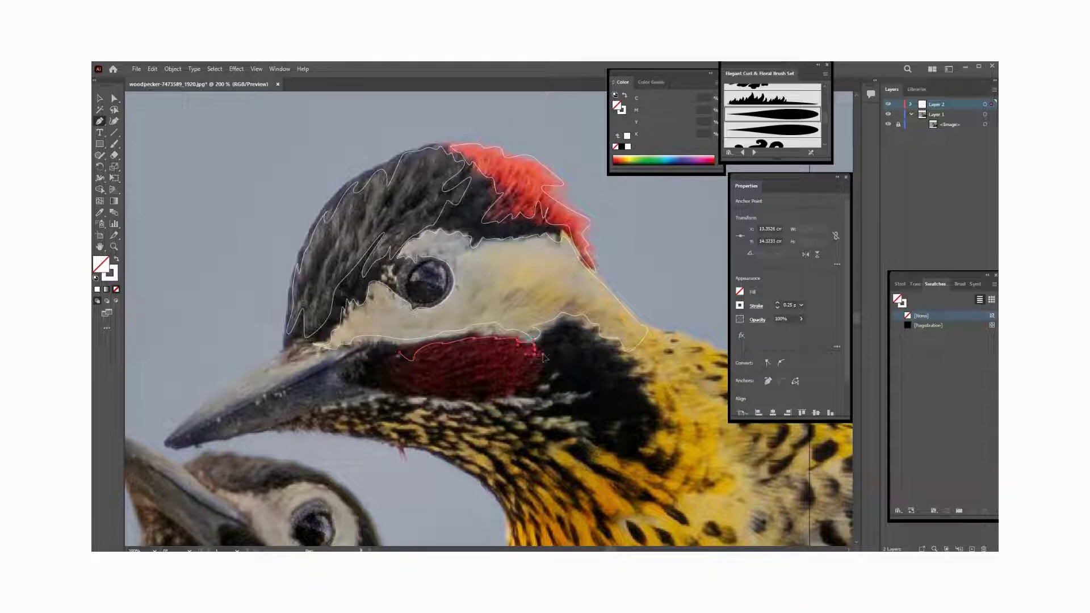
mouse_move(543, 359)
left_mouse_down()
mouse_move(538, 382)
mouse_move(483, 396)
left_mouse_up()
left_click(440, 396)
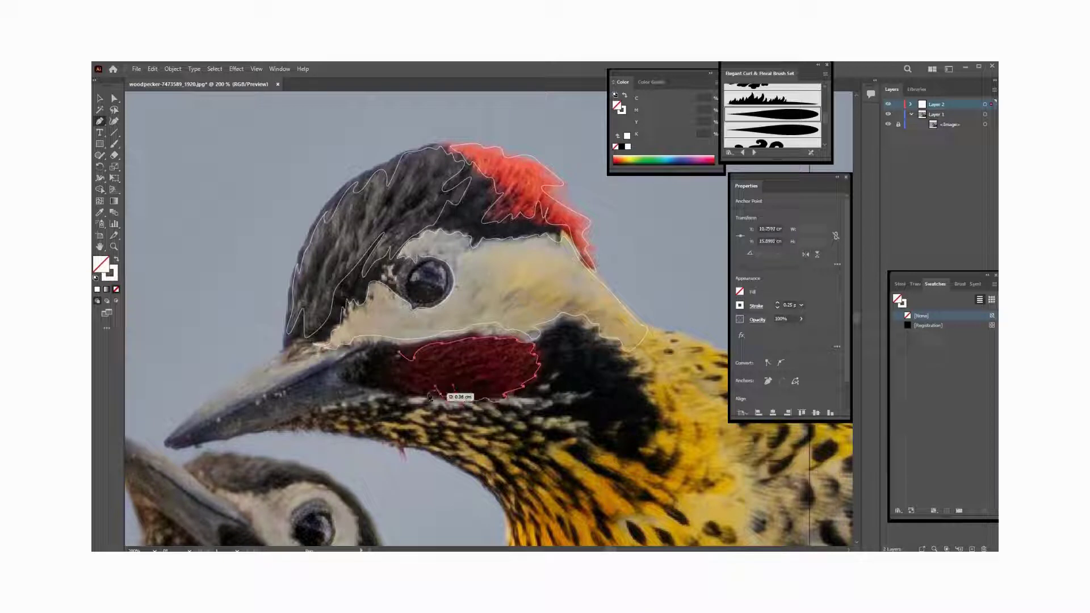
left_click_drag(398, 377, 402, 363)
left_click(400, 356)
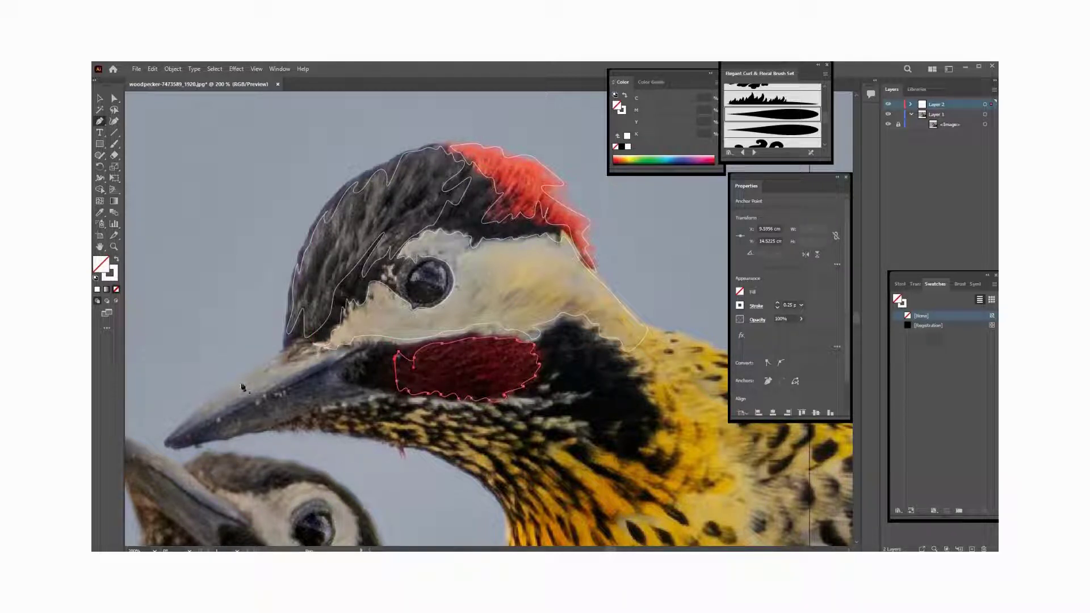
Step: Begin a new outline along the lower edge of the cheek toward the black patch
left_click(350, 384)
left_click(388, 392)
left_click_drag(484, 404, 499, 409)
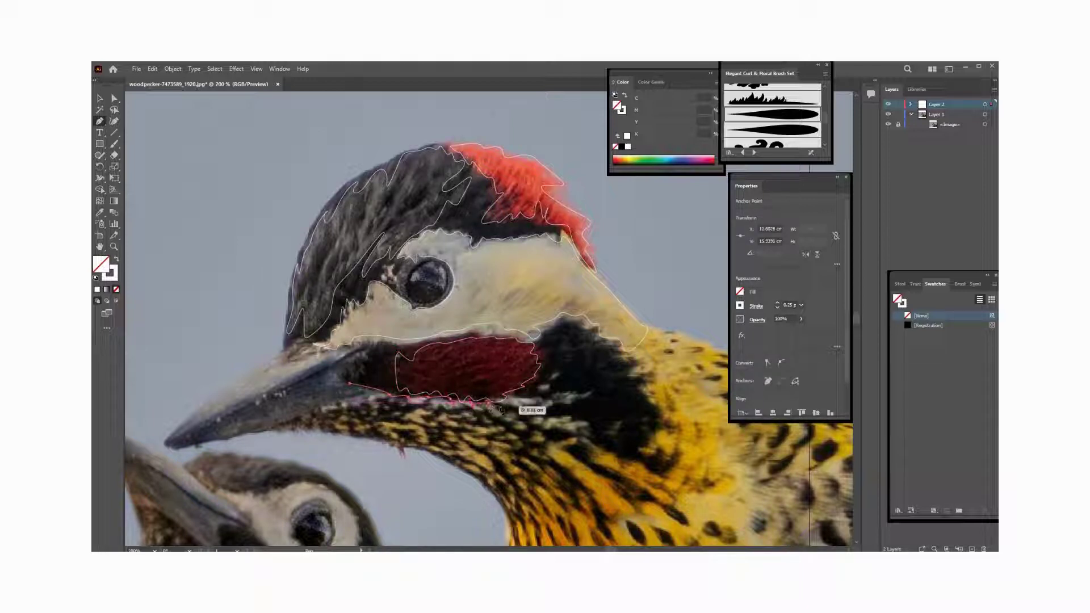
left_click(521, 422)
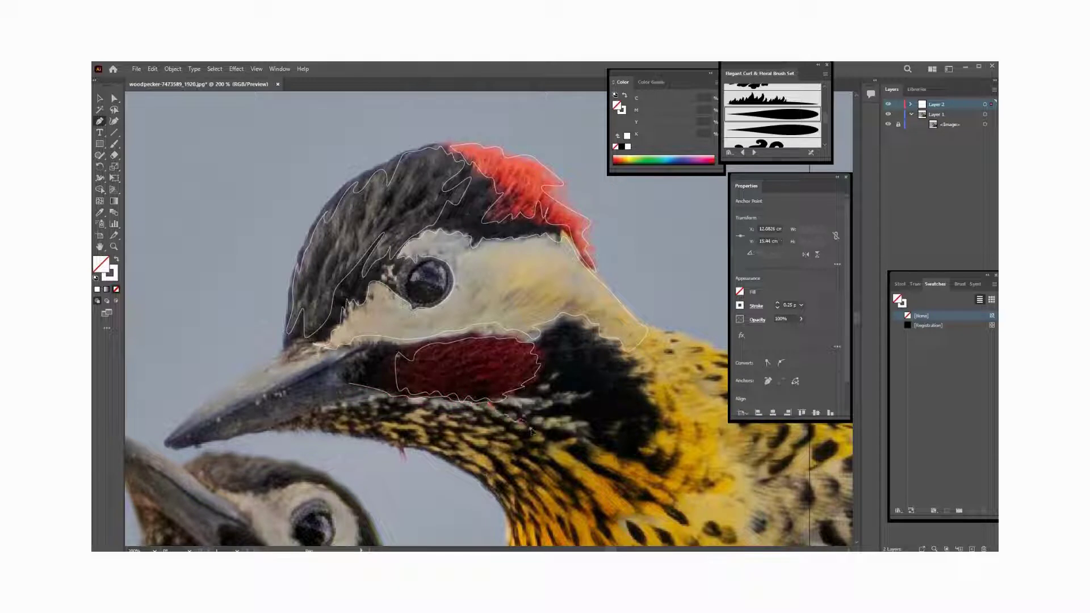
Step: Trace the black patch's lower edge and up its right side with curved points
mouse_move(544, 438)
left_mouse_down()
mouse_move(653, 470)
mouse_move(676, 452)
left_mouse_up()
left_click(654, 433, "ctrl")
left_click(675, 452)
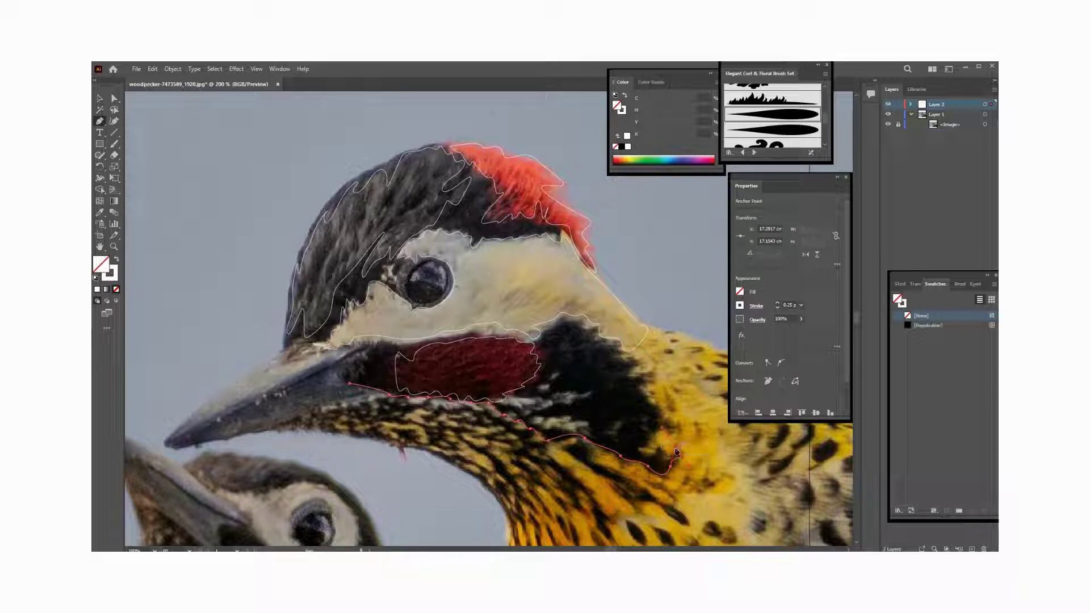
left_click_drag(677, 452, 658, 452)
left_click(636, 460)
left_click(644, 442)
left_click(666, 434)
left_click(657, 413)
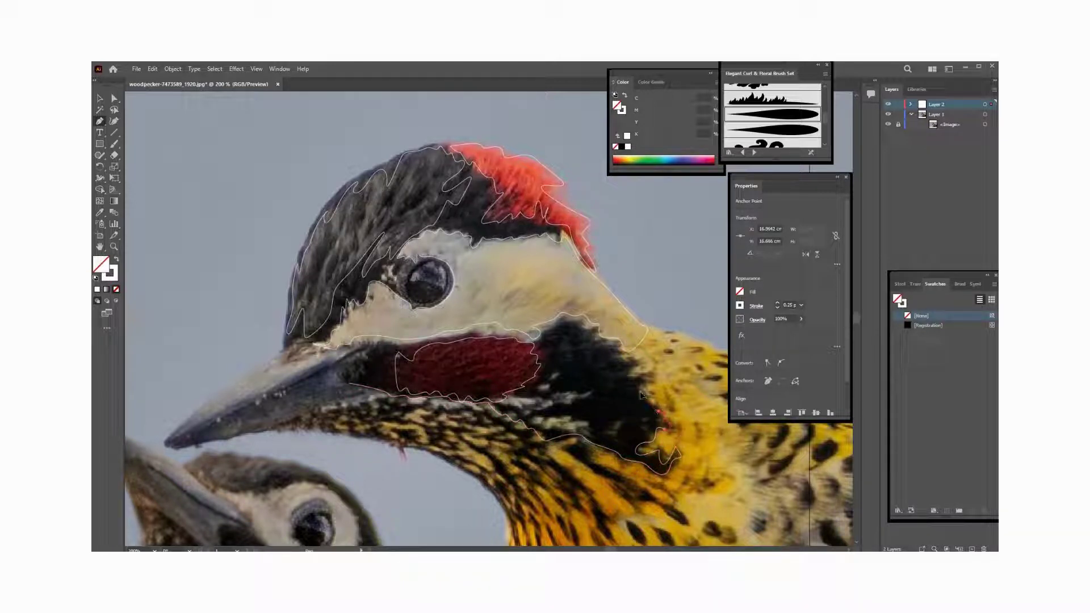
left_click(642, 392)
left_click(641, 396)
left_click(636, 377)
Step: Continue the outline along the black patch's upper edge toward the cheek
mouse_move(616, 382)
left_mouse_down()
mouse_move(633, 375)
mouse_move(603, 348)
mouse_move(543, 330)
left_mouse_up()
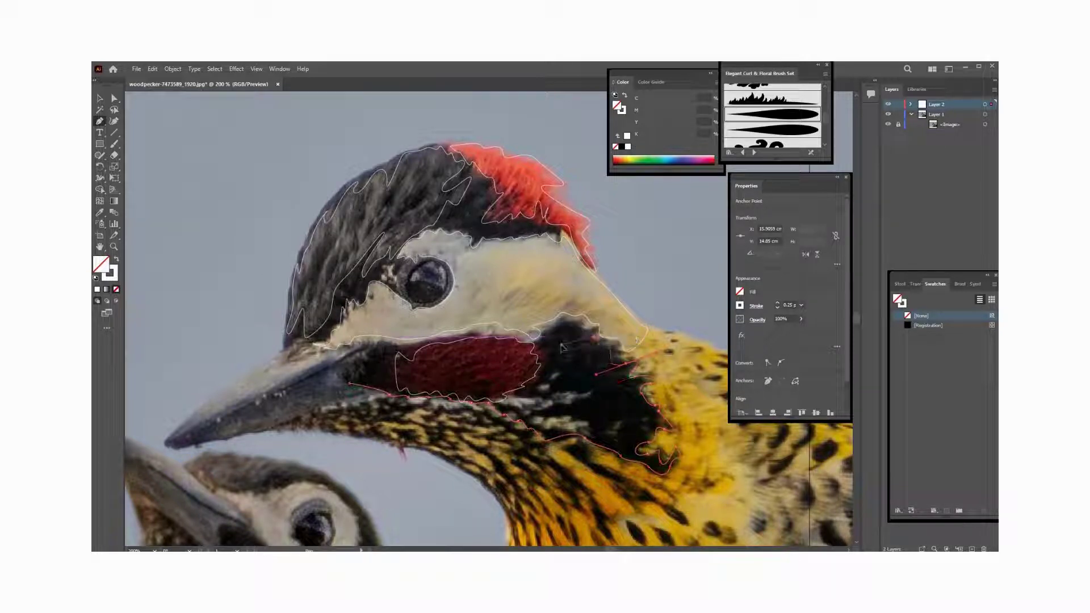
left_click(593, 338)
left_click_drag(547, 331, 580, 338)
left_click(582, 335)
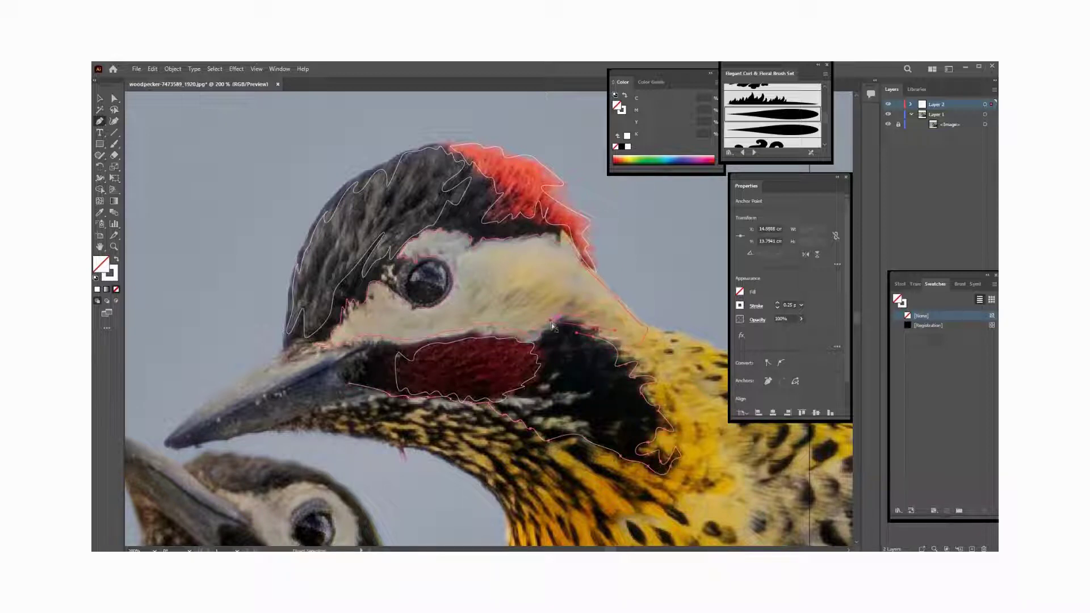
left_click(560, 328)
left_click(575, 328)
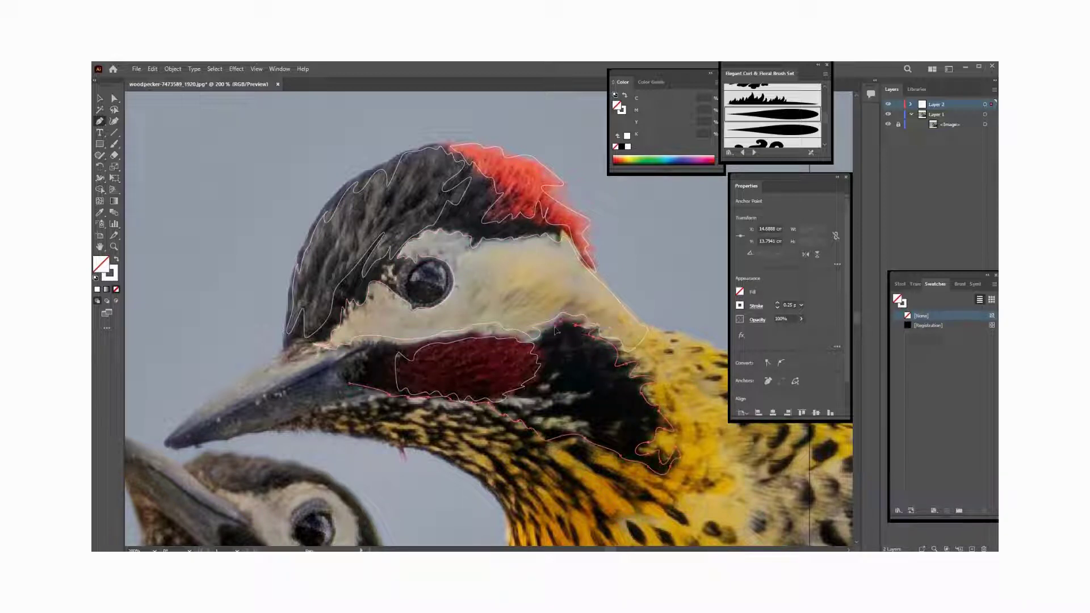
left_click_drag(544, 333, 544, 340)
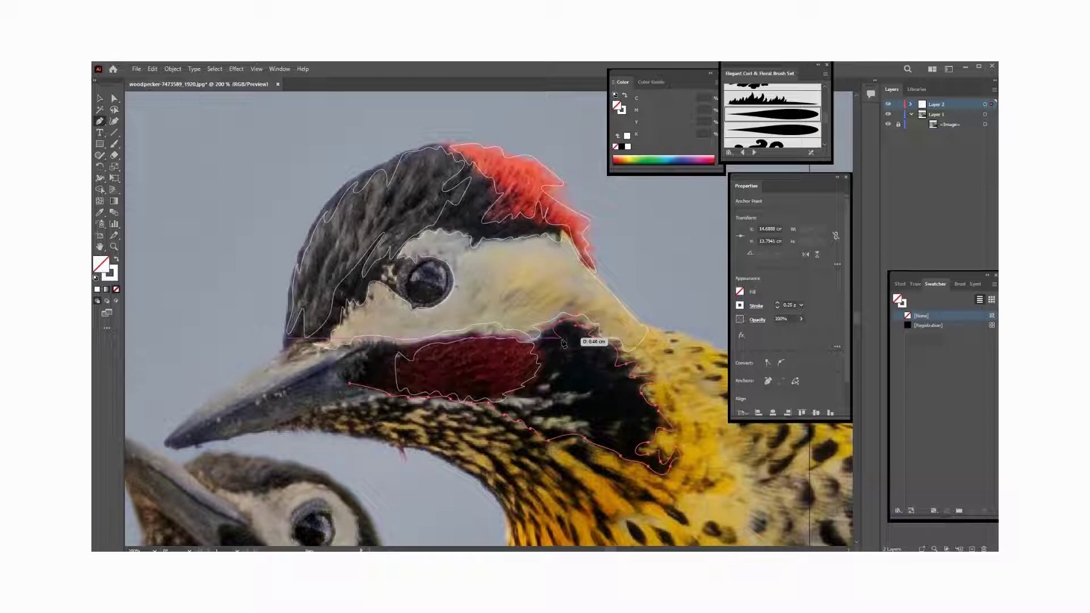
left_click(529, 338)
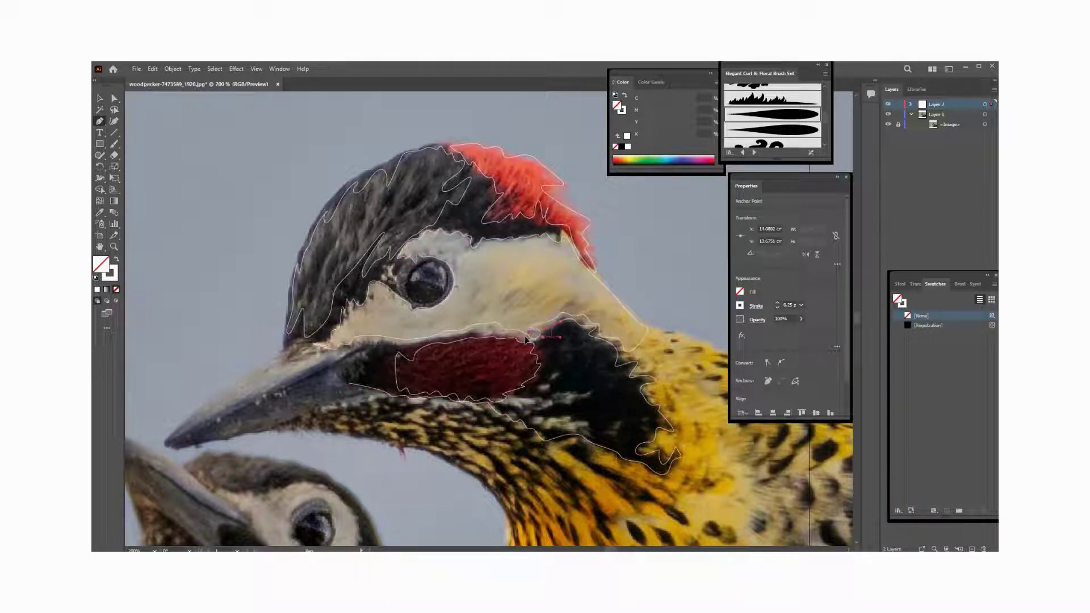
Step: Curve along the red patch's top to the beak base and close the black patch outline
mouse_move(526, 340)
left_mouse_down()
mouse_move(554, 376)
mouse_move(508, 409)
left_mouse_up()
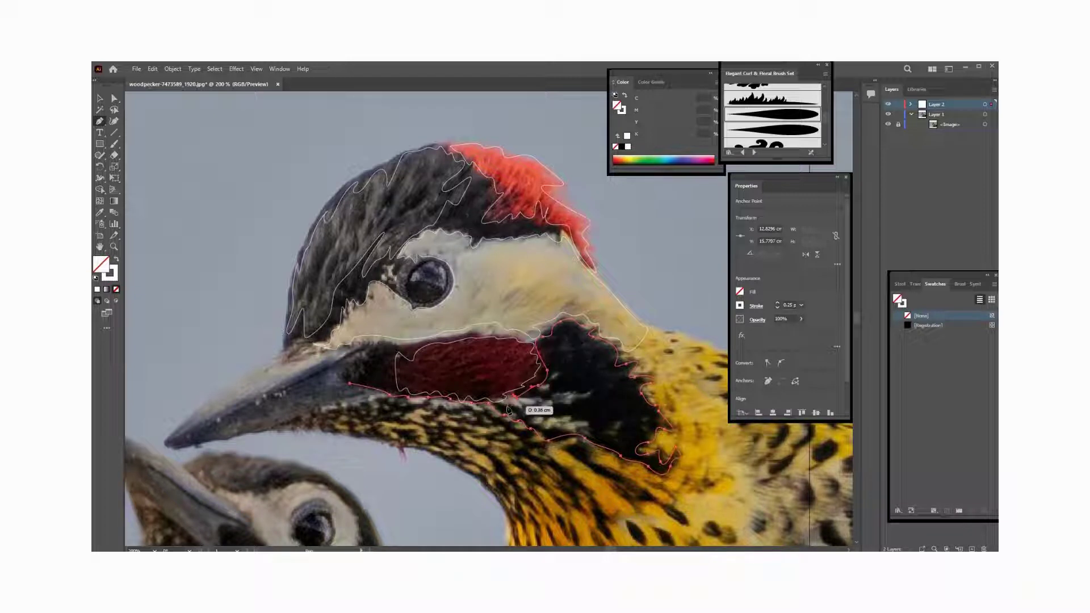
left_click_drag(509, 409, 508, 410)
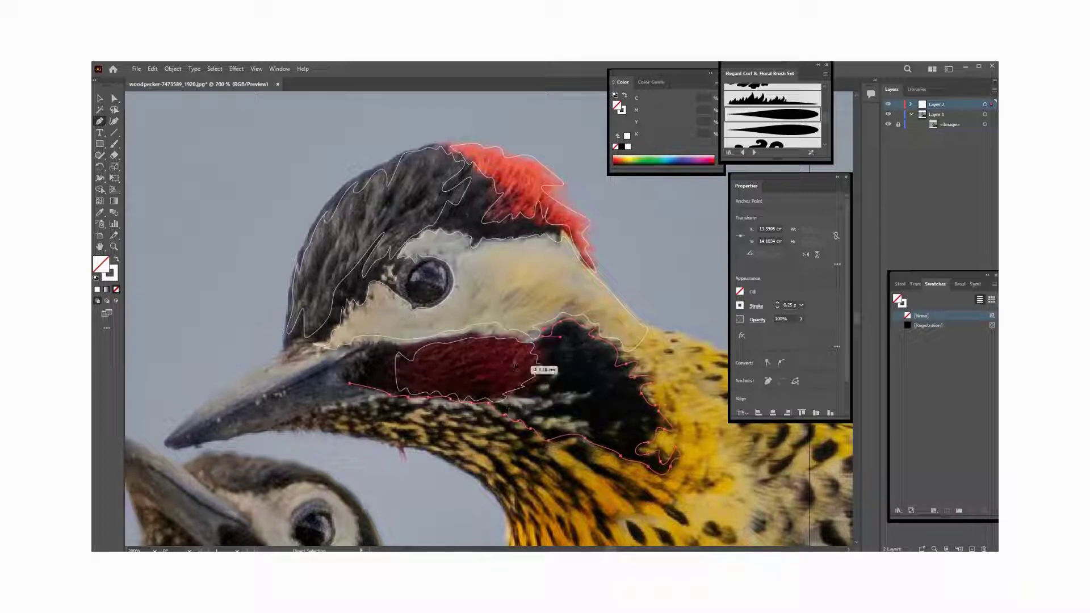
left_click_drag(531, 334, 528, 340)
left_click(534, 340)
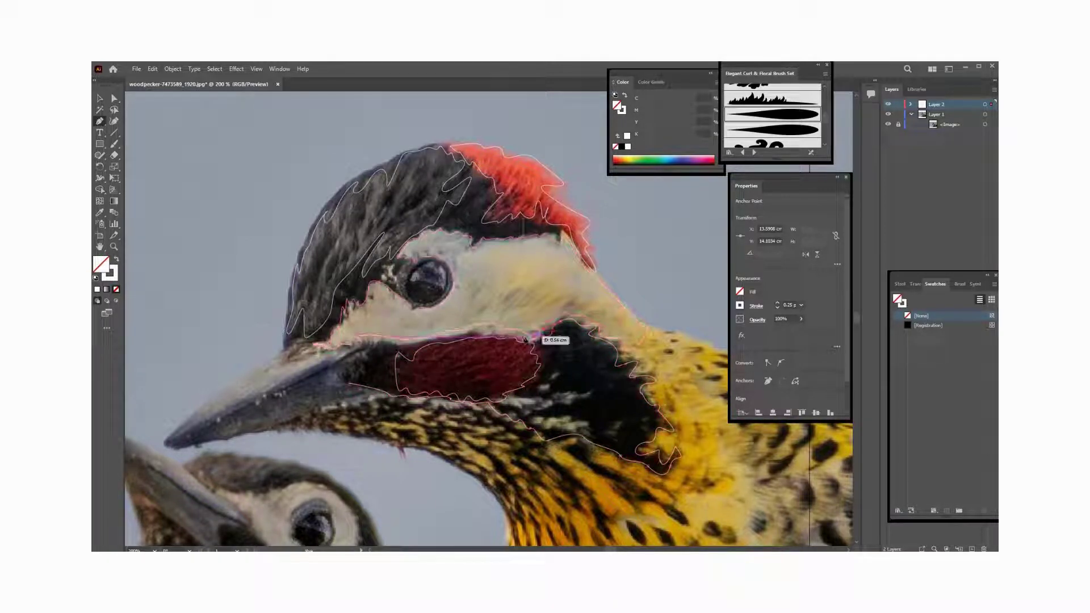
left_click(534, 340, "ctrl")
left_click_drag(504, 326, 438, 340)
left_click(400, 349)
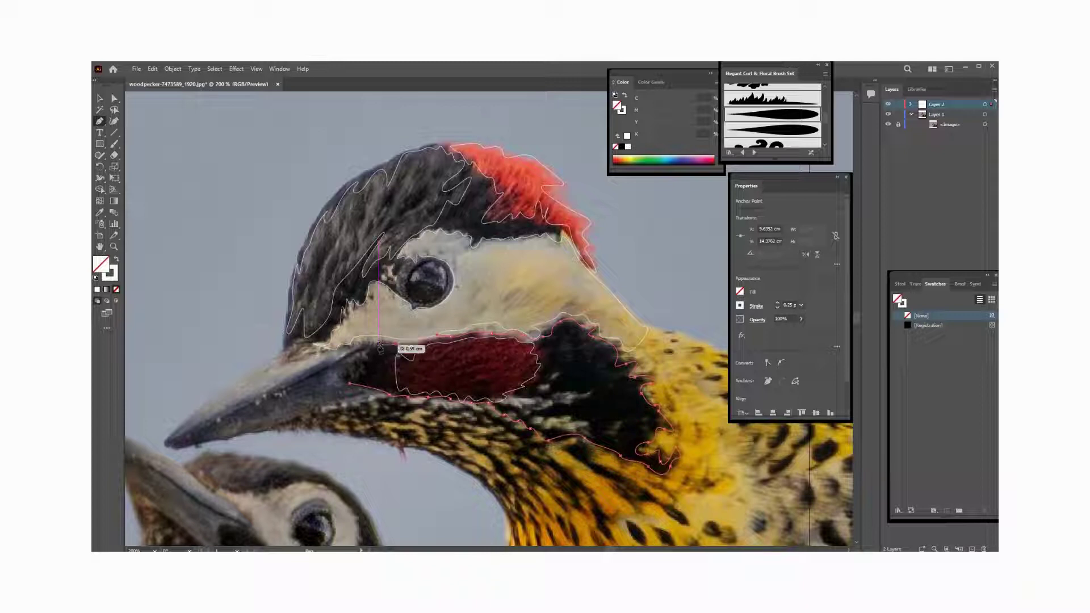
left_click(375, 344)
mouse_move(375, 344)
left_mouse_down()
mouse_move(345, 356)
mouse_move(373, 354)
mouse_move(340, 370)
mouse_move(352, 387)
left_mouse_up()
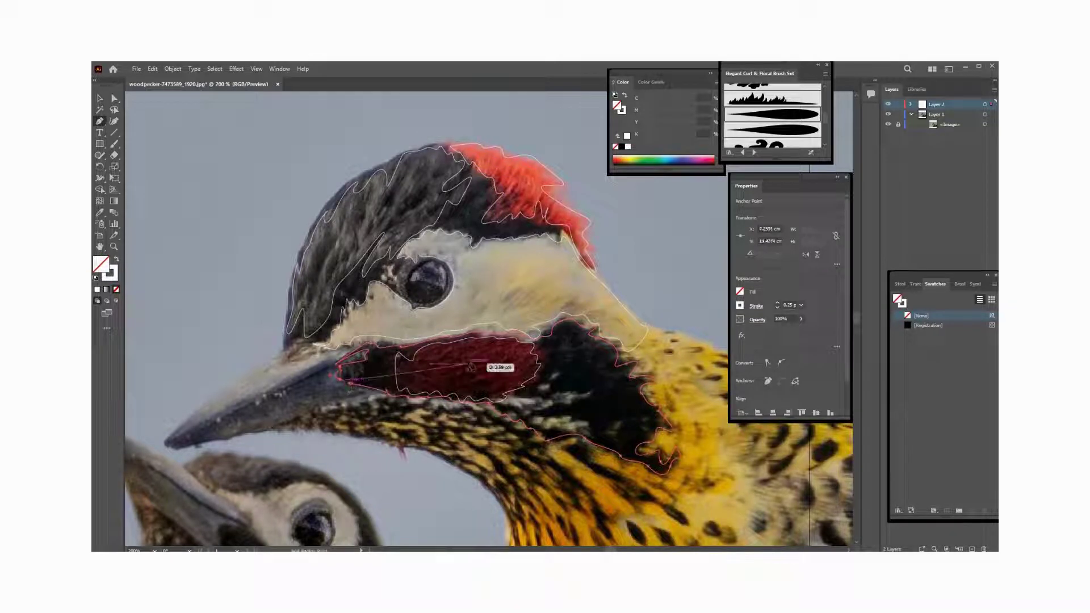
left_click_drag(353, 388, 350, 388)
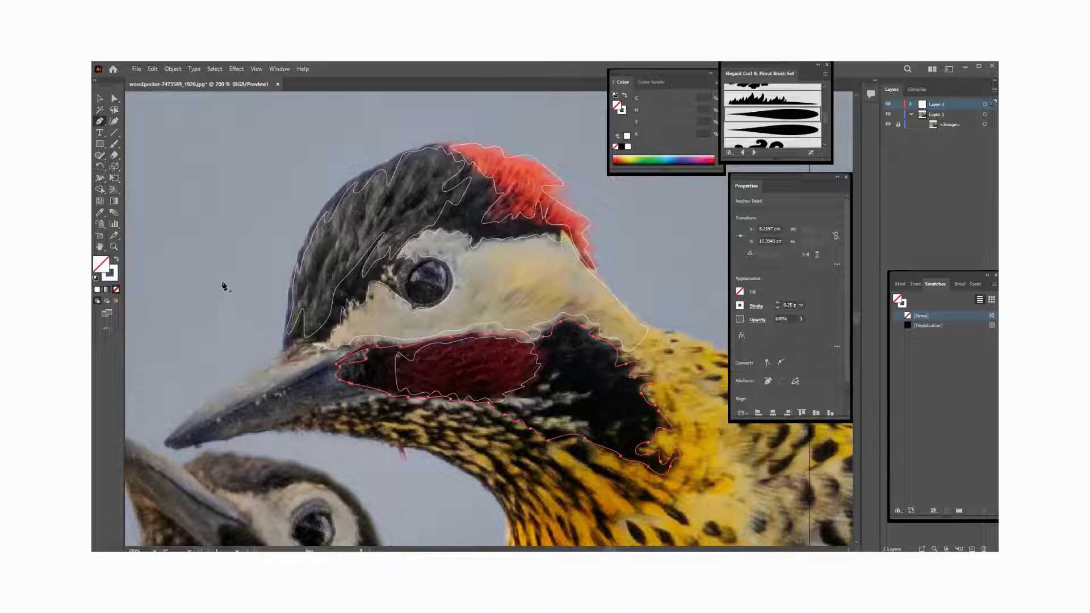
Step: Pan to the throat and trace curved anchors along its edge toward the beak
left_click_drag(342, 419, 337, 390)
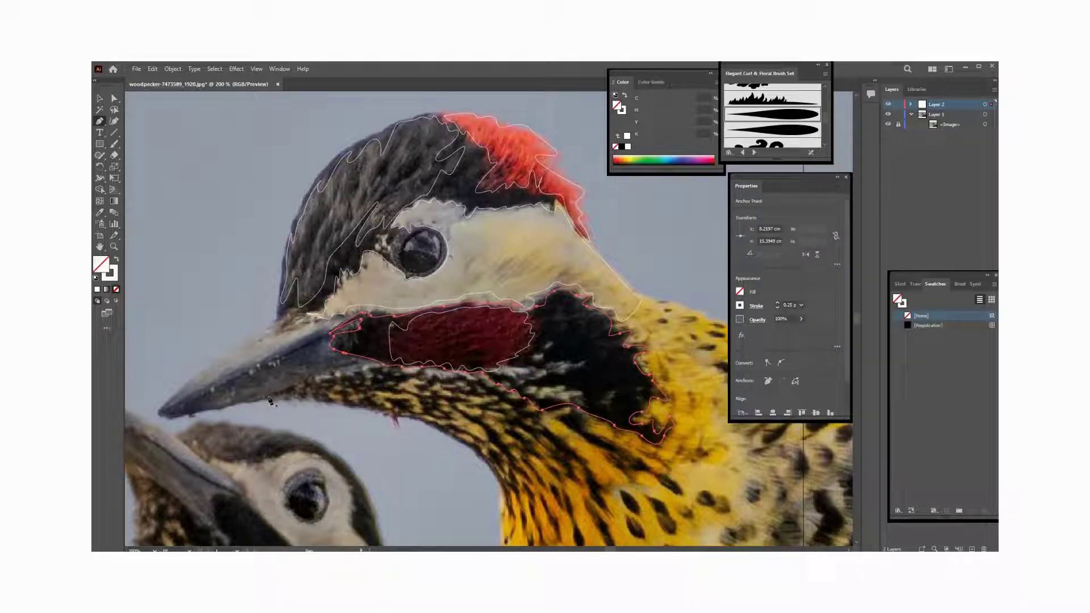
mouse_move(580, 511)
left_mouse_down()
mouse_move(580, 466)
mouse_move(517, 435)
left_mouse_up()
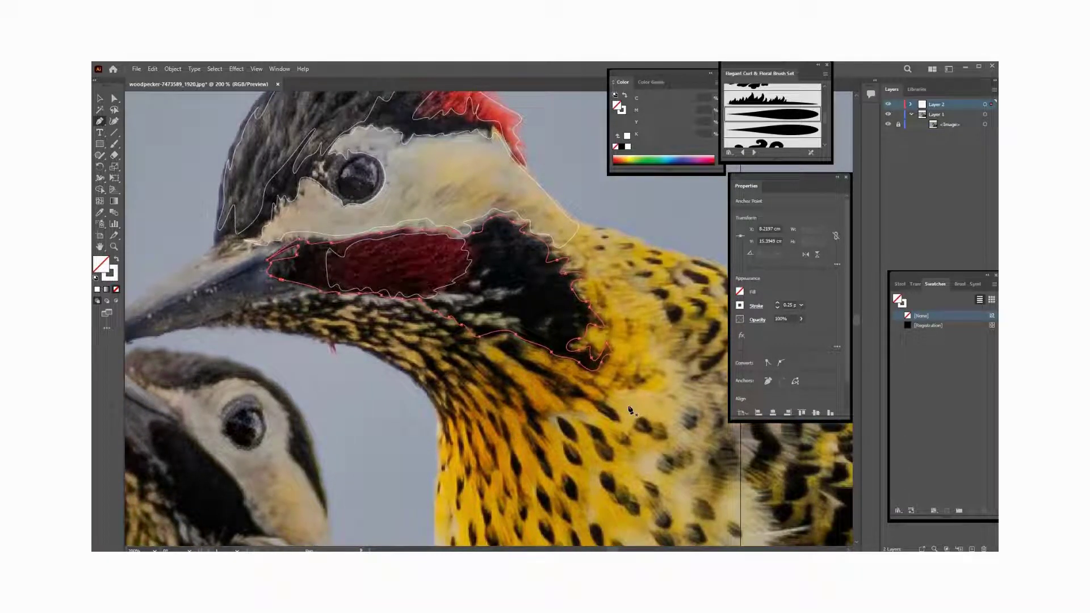
left_click_drag(601, 389, 621, 424)
left_click_drag(623, 423, 647, 439)
mouse_move(602, 420)
left_mouse_down()
mouse_move(550, 393)
mouse_move(556, 412)
left_mouse_up()
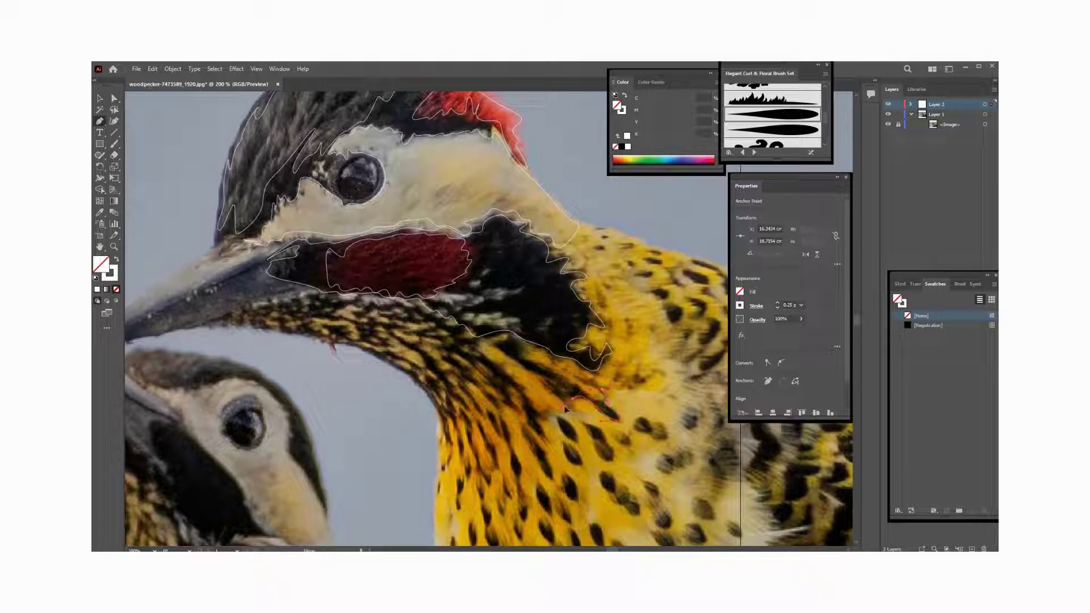
mouse_move(534, 376)
left_mouse_down()
mouse_move(549, 420)
mouse_move(526, 394)
left_mouse_up()
left_click_drag(512, 377, 539, 430)
left_click_drag(512, 404, 522, 416)
mouse_move(489, 386)
left_mouse_down()
mouse_move(475, 426)
mouse_move(350, 348)
mouse_move(385, 357)
mouse_move(277, 329)
left_mouse_up()
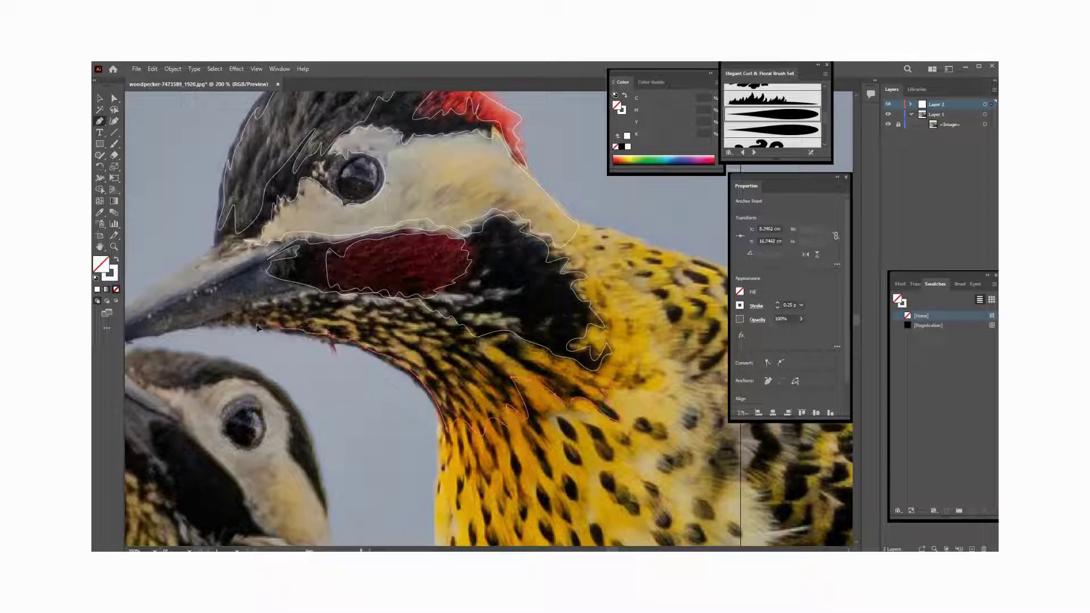
Step: Extend the throat outline along the black patch edge and set its stroke to 1 pt
mouse_move(207, 324)
left_mouse_down()
mouse_move(354, 301)
mouse_move(416, 310)
mouse_move(576, 367)
left_mouse_up()
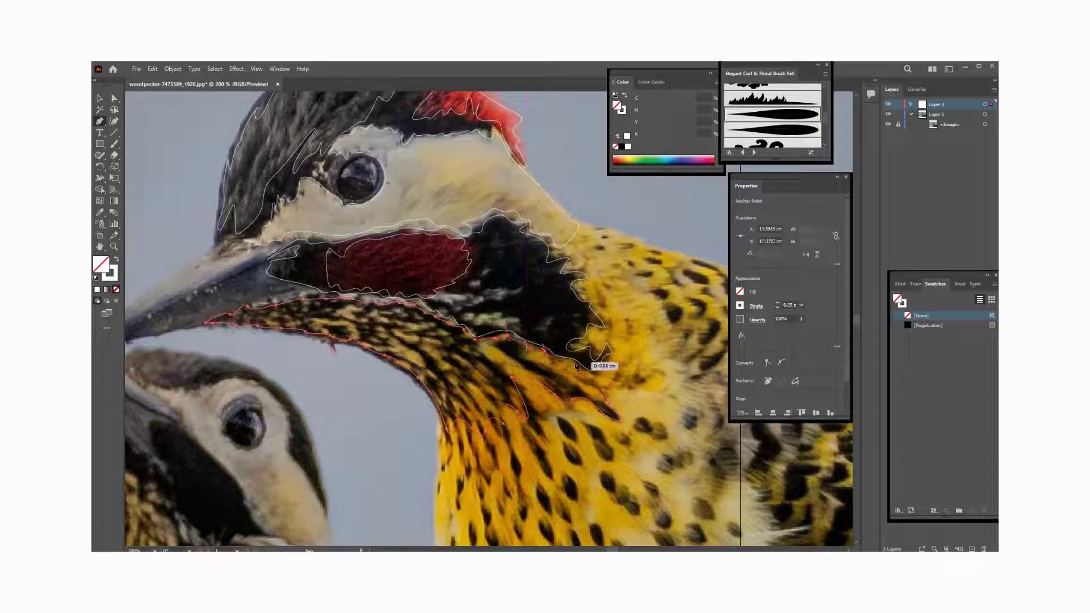
left_click_drag(585, 369, 605, 384)
left_click_drag(635, 300, 683, 360)
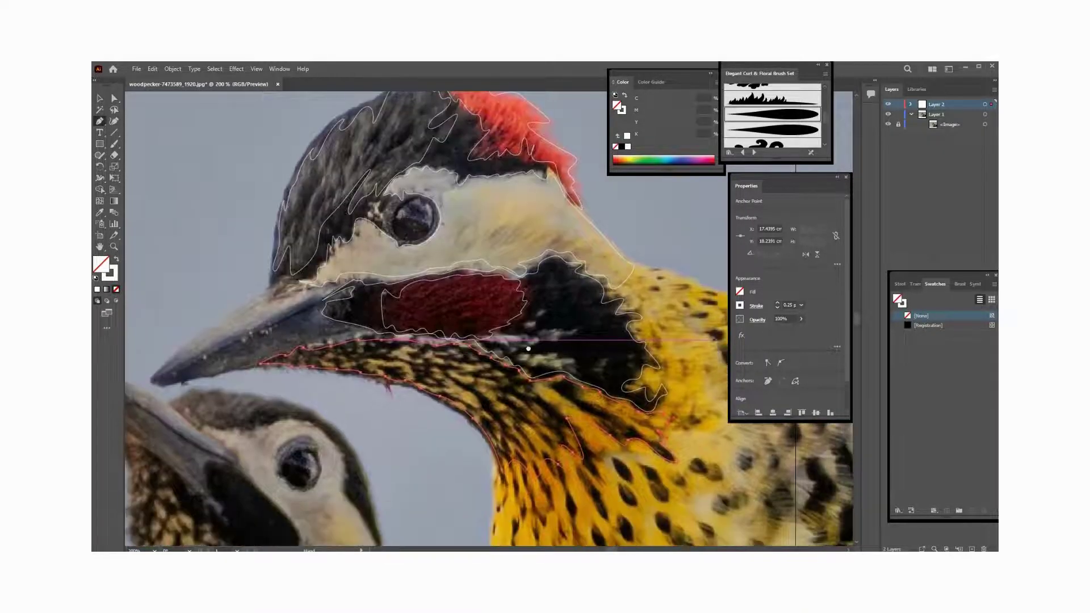
left_click(117, 260)
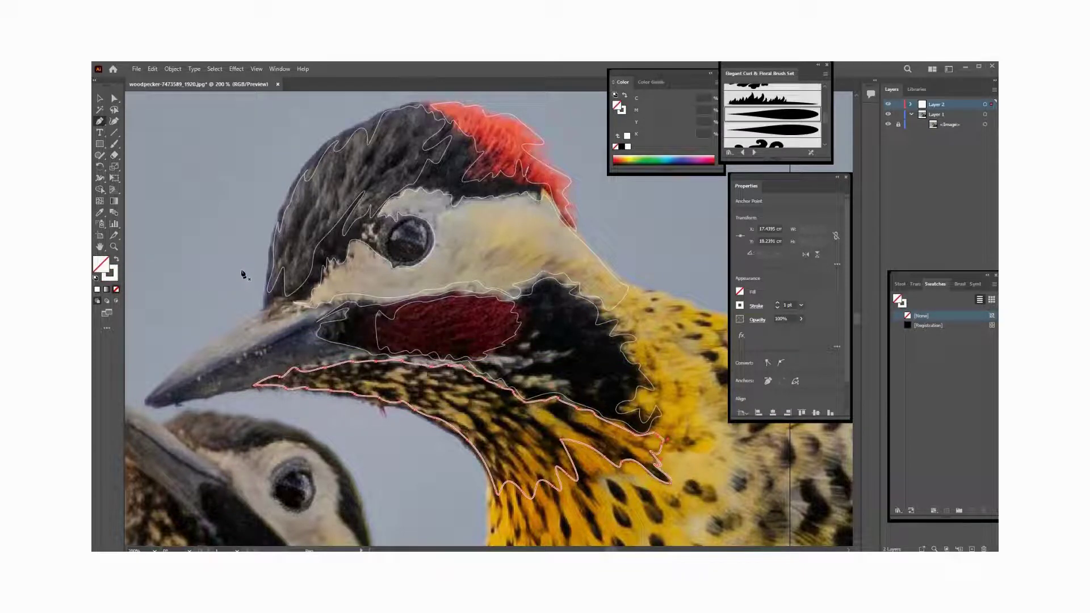
Step: Pan to the lower throat and close the throat outline at its start point
left_click_drag(356, 344, 358, 319)
scroll(408, 320, "down", 5)
scroll(408, 320, "right", 5)
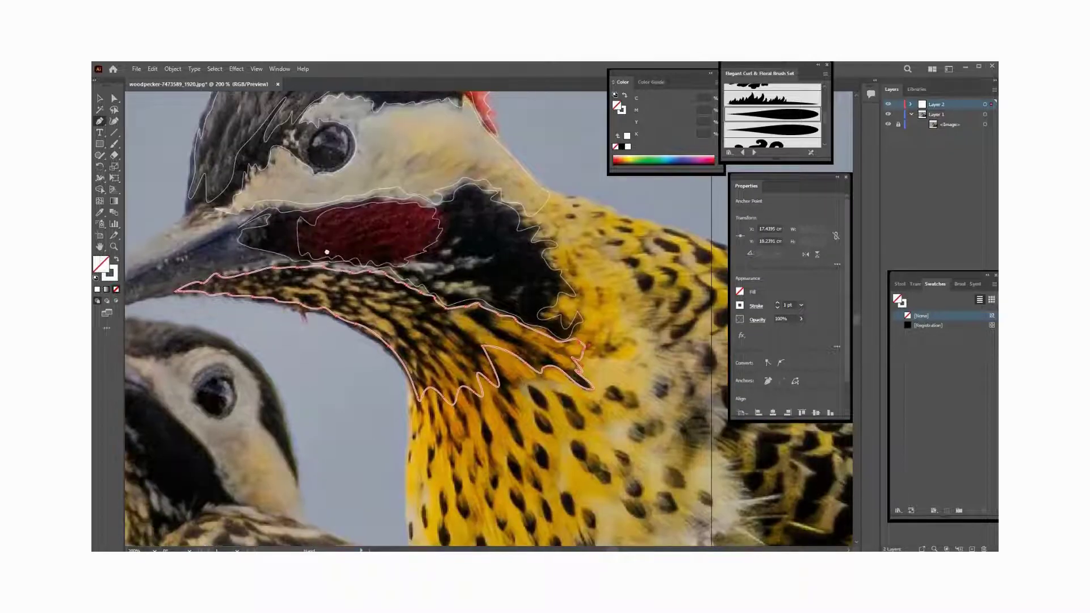
mouse_move(471, 415)
left_mouse_down()
mouse_move(449, 338)
mouse_move(451, 399)
left_mouse_up()
mouse_move(445, 348)
left_mouse_down()
mouse_move(392, 435)
mouse_move(375, 382)
mouse_move(404, 390)
mouse_move(458, 446)
mouse_move(409, 447)
mouse_move(421, 367)
mouse_move(433, 432)
mouse_move(421, 356)
mouse_move(421, 373)
mouse_move(489, 400)
mouse_move(372, 434)
mouse_move(377, 454)
mouse_move(635, 527)
mouse_move(615, 534)
mouse_move(360, 444)
mouse_move(503, 384)
mouse_move(500, 347)
mouse_move(528, 322)
left_mouse_up()
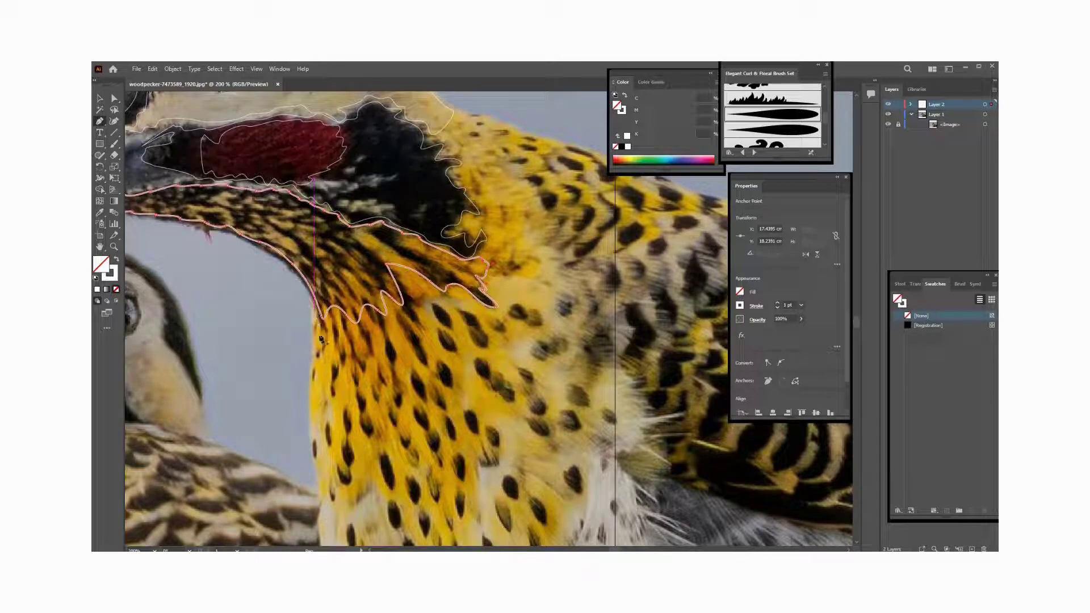
left_click(324, 337)
left_click_drag(329, 335, 336, 339)
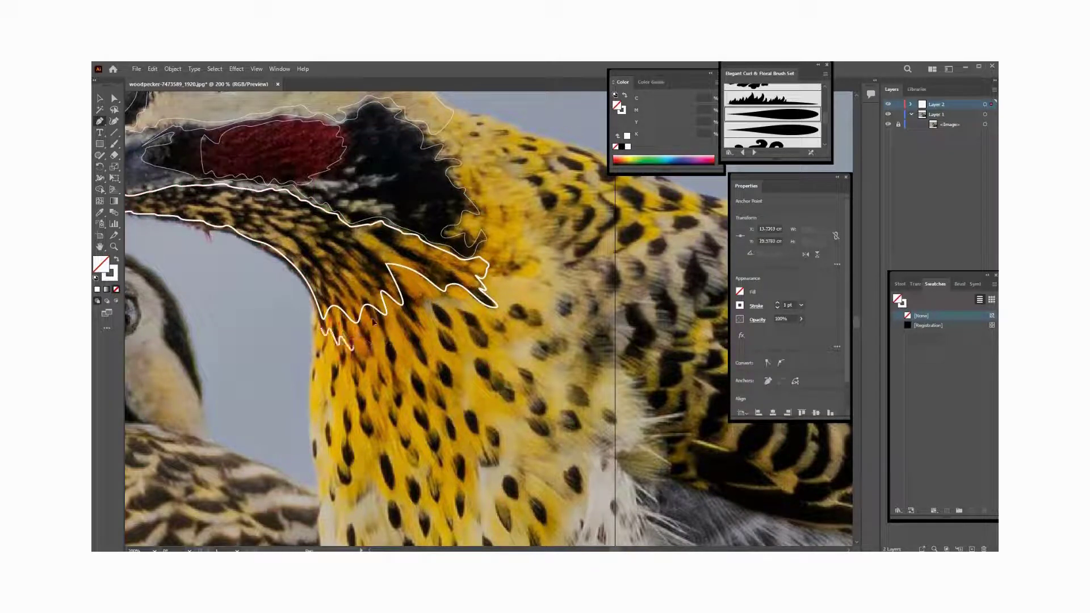
Step: Draw a closed zigzag outline around the spotted breast band below the throat
mouse_move(413, 339)
left_mouse_down()
mouse_move(431, 307)
mouse_move(534, 353)
left_mouse_up()
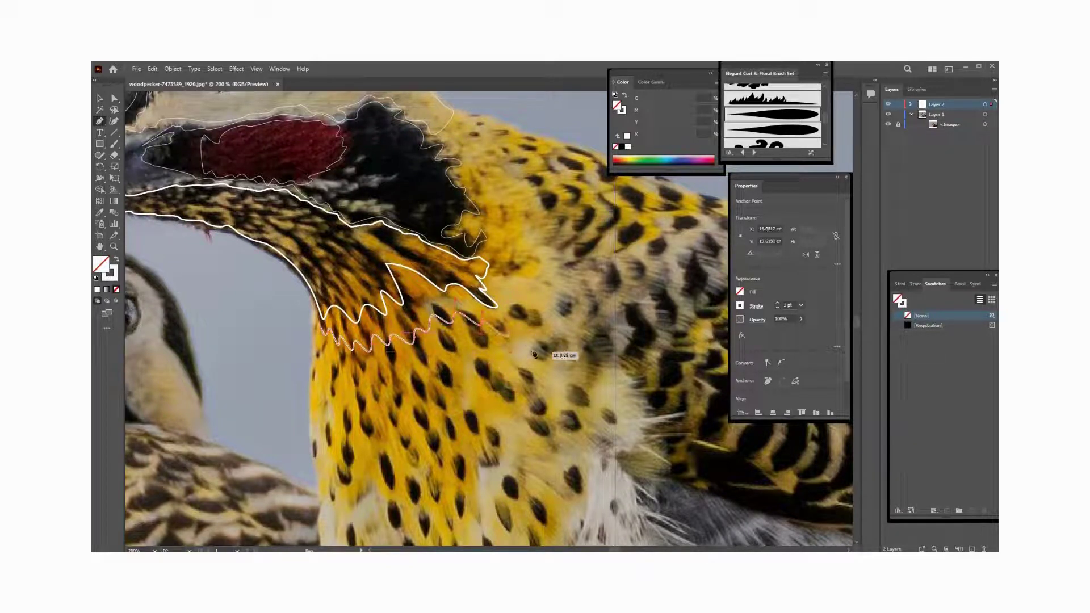
mouse_move(534, 353)
left_mouse_down()
mouse_move(537, 377)
mouse_move(507, 370)
left_mouse_up()
left_click_drag(518, 412, 523, 414)
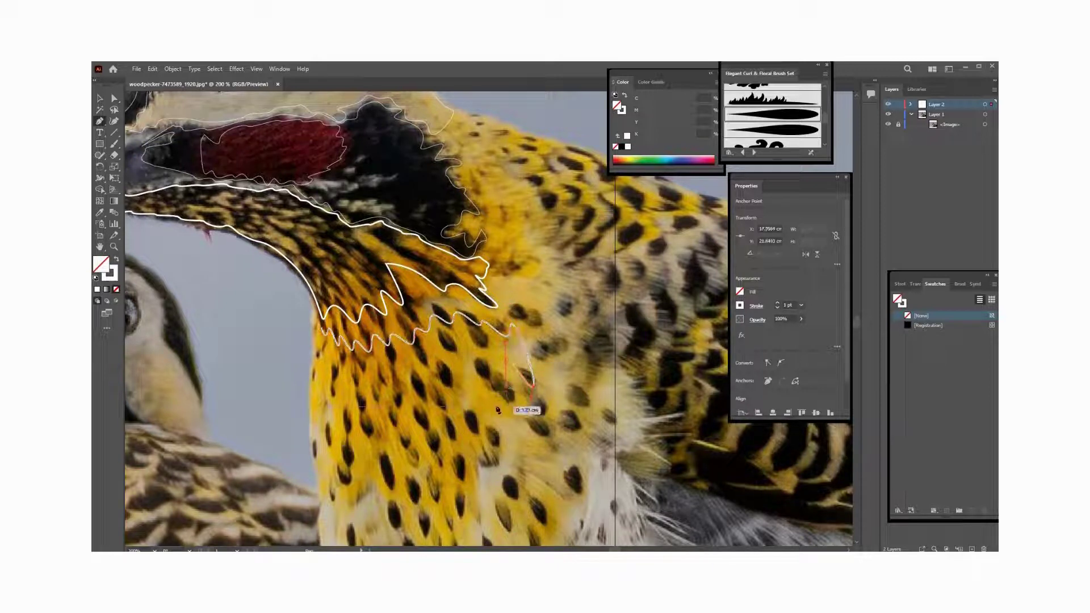
mouse_move(466, 434)
left_mouse_down()
mouse_move(312, 414)
mouse_move(313, 324)
mouse_move(322, 332)
left_mouse_up()
left_click(402, 440)
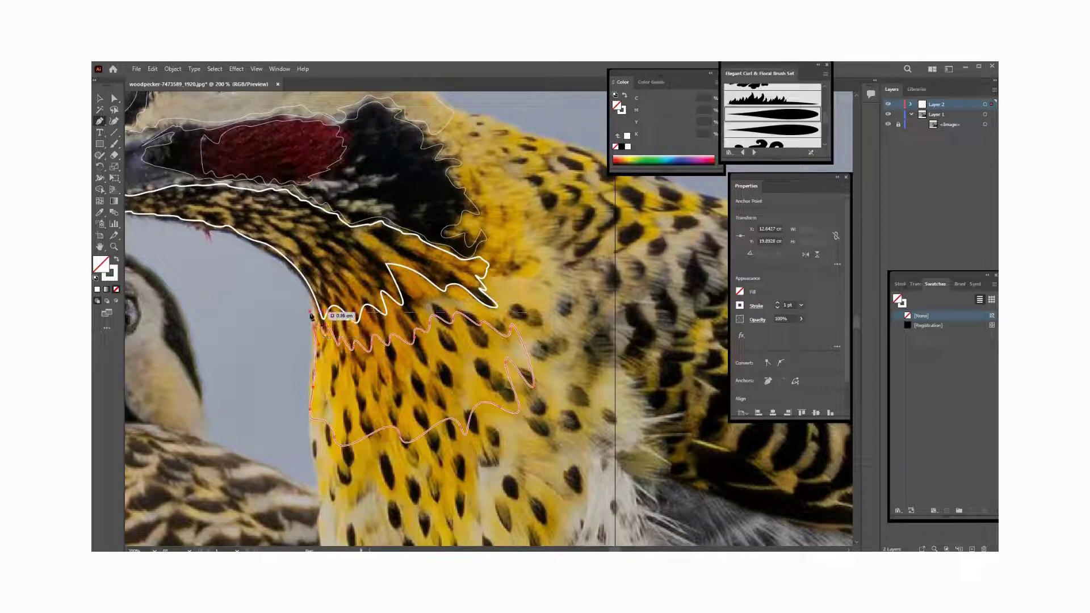
left_click_drag(324, 332, 322, 335)
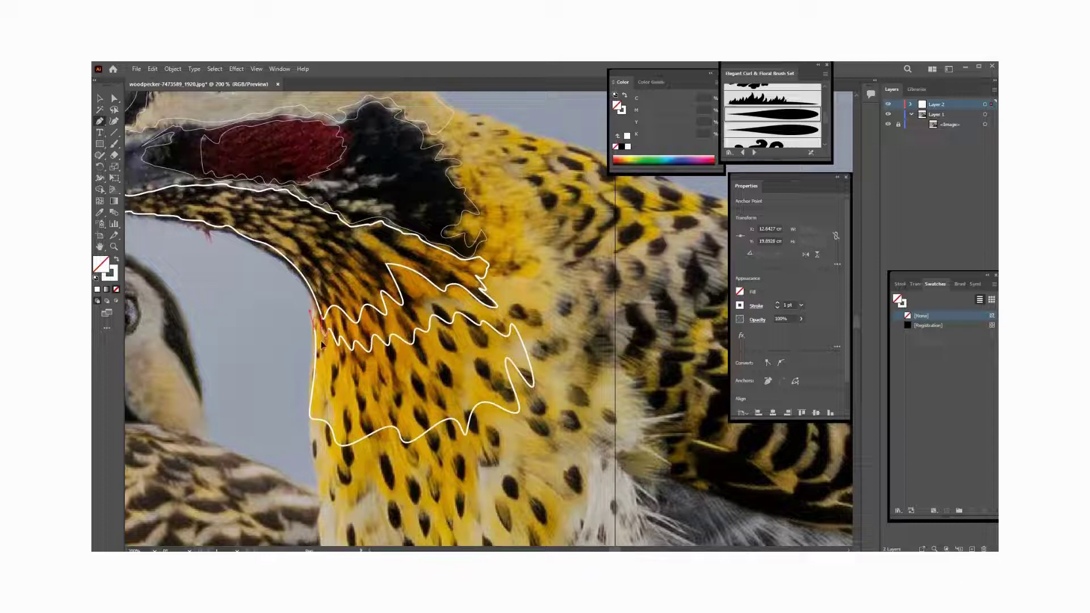
Step: Nudge one breast-outline anchor upward with Direct Selection, then view the head
left_click(322, 345, "ctrl")
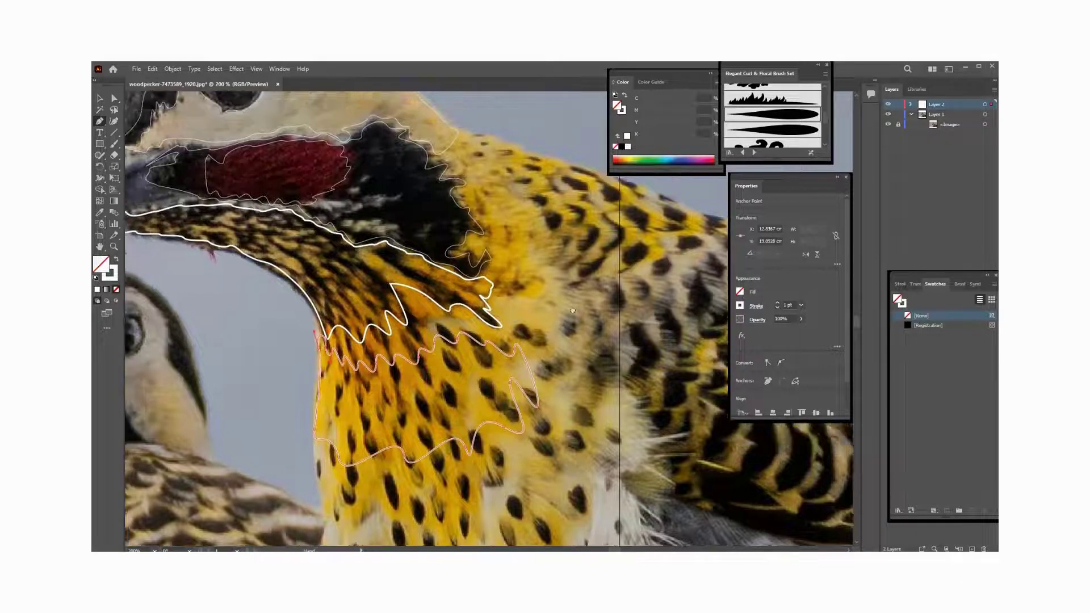
left_click_drag(585, 325, 594, 326)
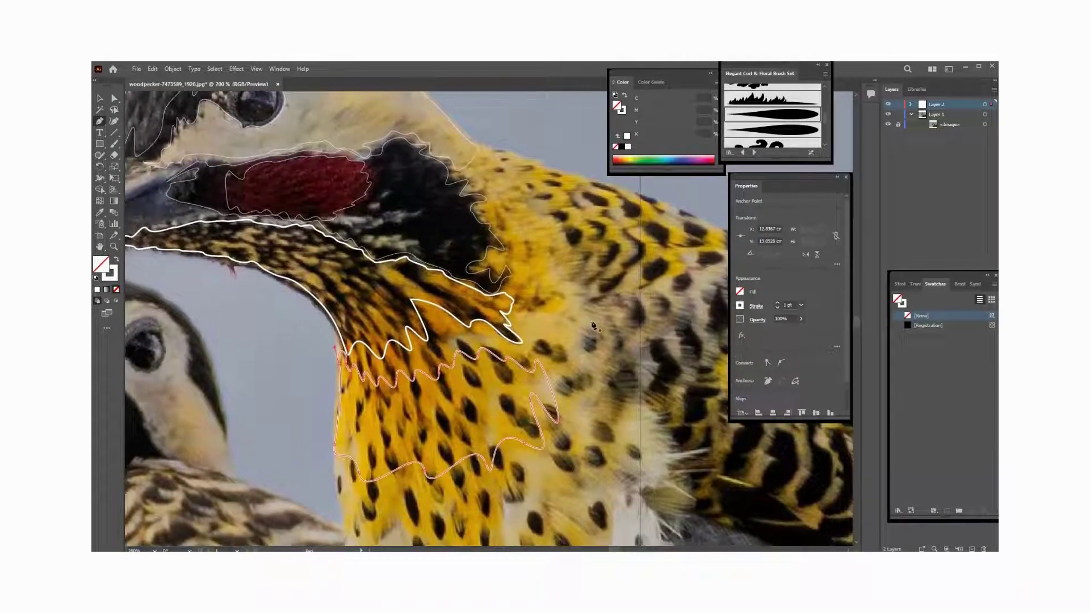
left_click_drag(336, 365, 339, 362)
left_click(339, 362, "ctrl")
left_click_drag(605, 339, 683, 349)
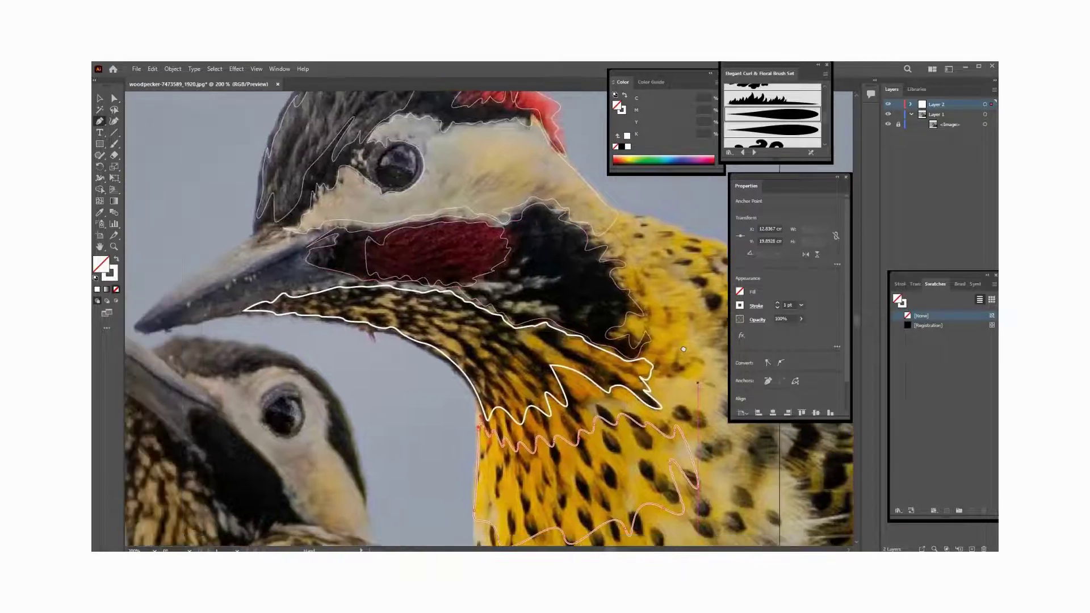
mouse_move(493, 289)
left_mouse_down()
mouse_move(521, 389)
mouse_move(510, 385)
left_mouse_up()
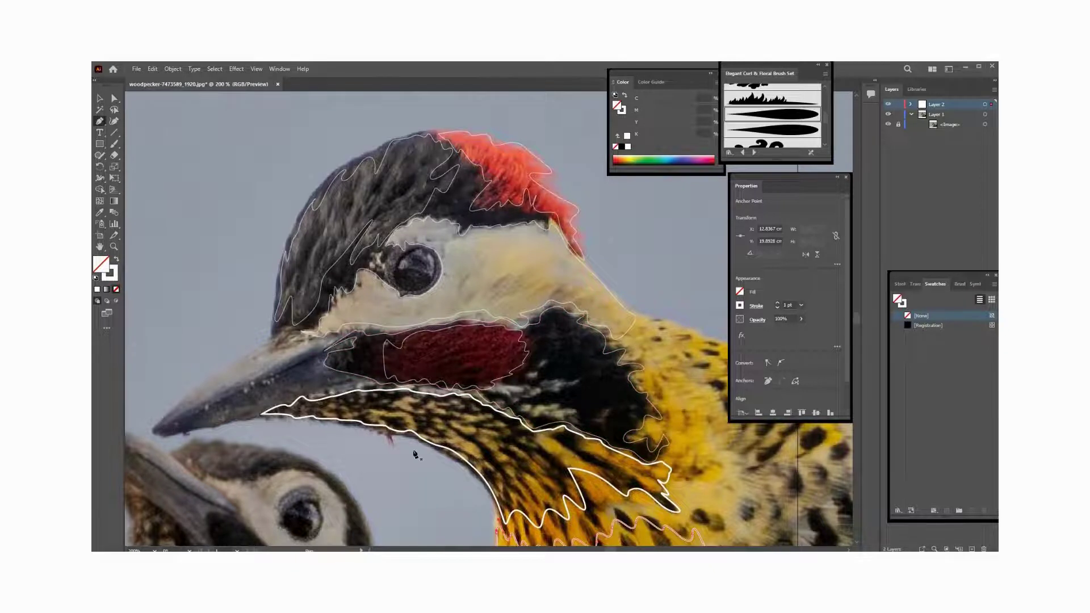
left_click_drag(619, 385, 642, 349)
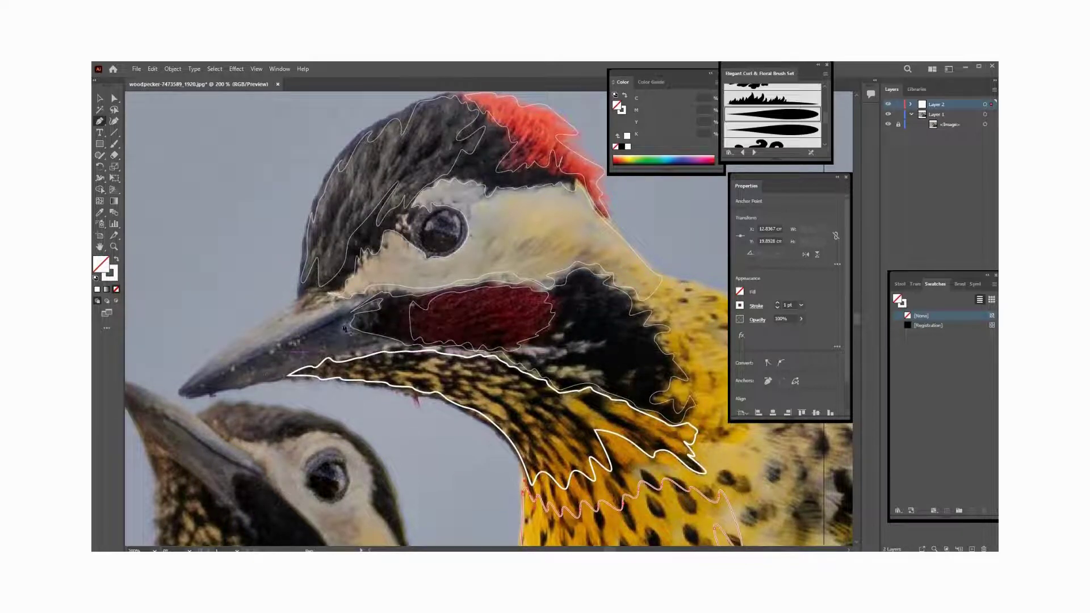
left_click_drag(287, 361, 330, 343)
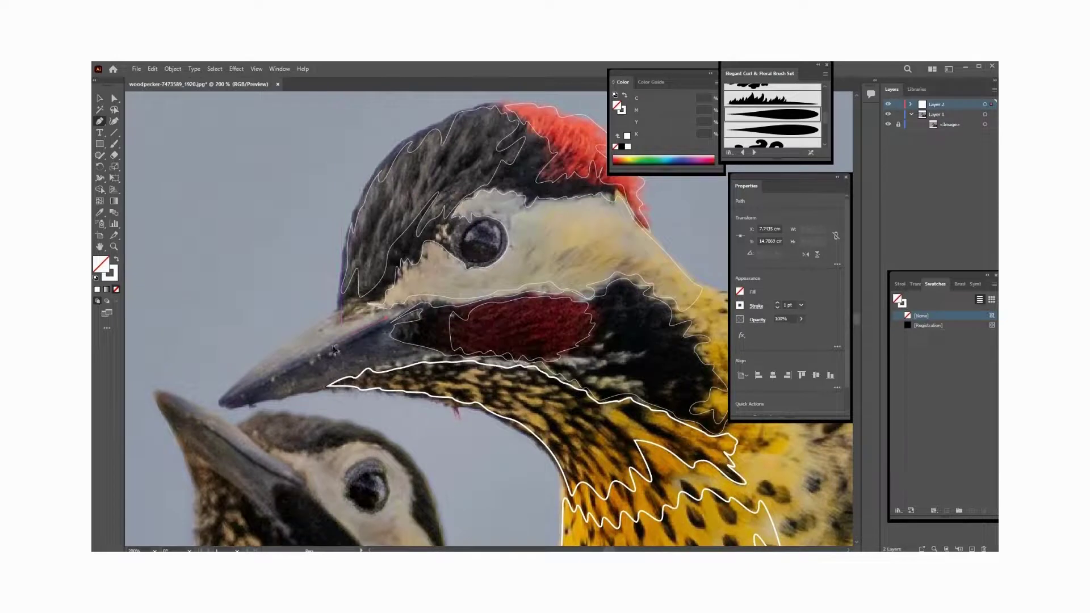
Step: Outline the upper beak from tip to base and close it, then start the lower beak
left_click_drag(334, 348, 260, 382)
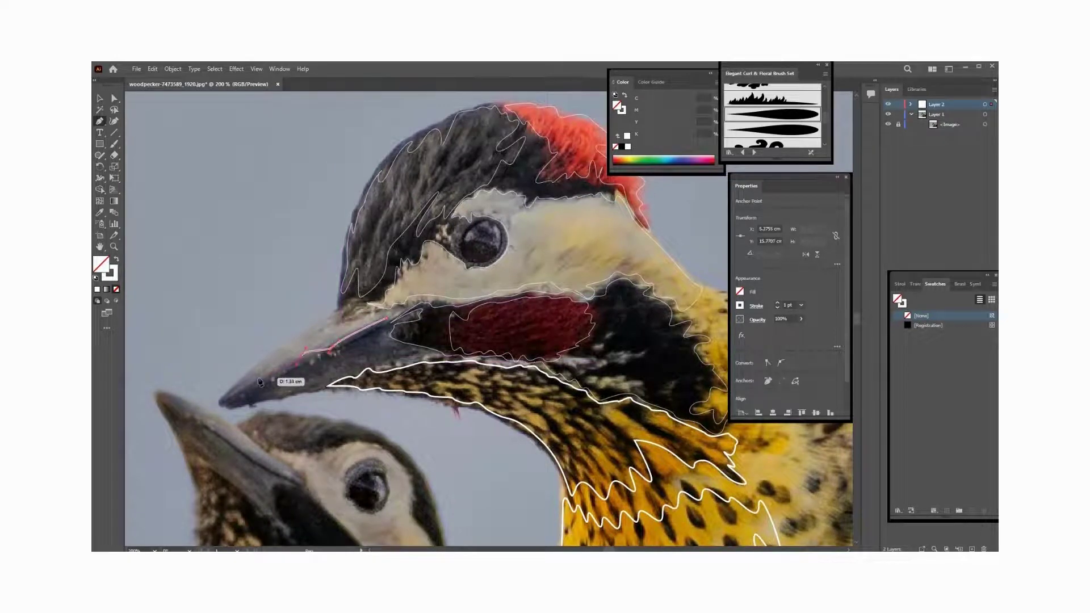
left_click_drag(239, 385, 337, 316)
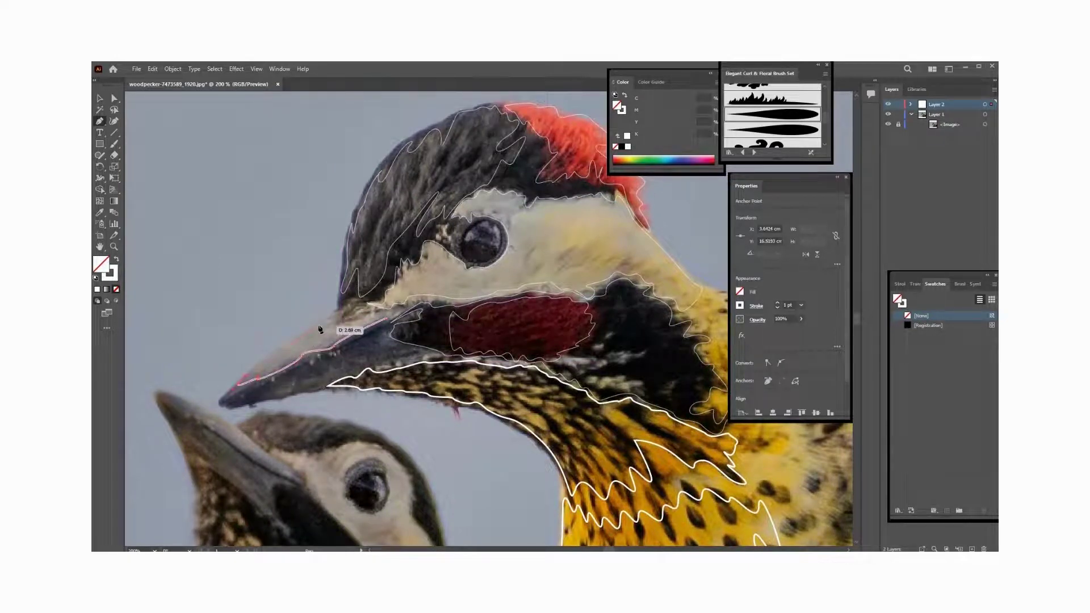
left_click(348, 315)
left_click(380, 316)
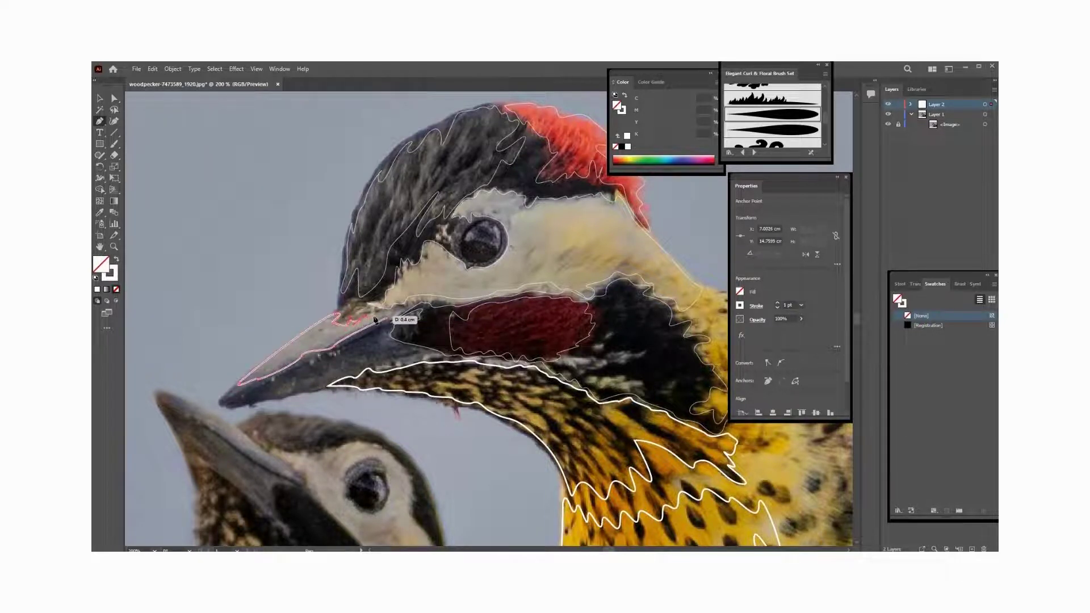
left_click(393, 314)
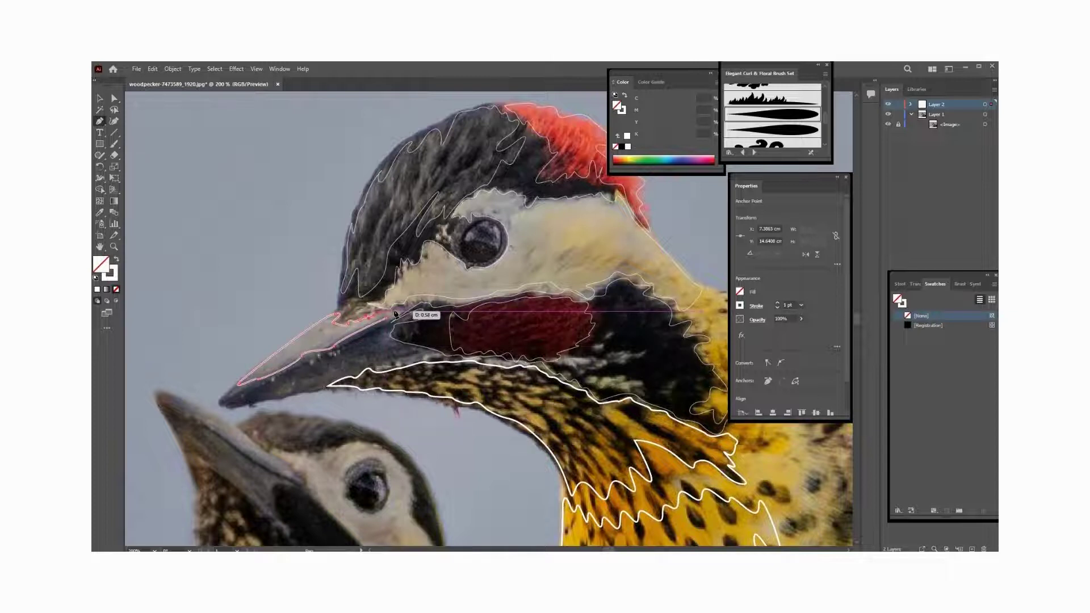
left_click(401, 314)
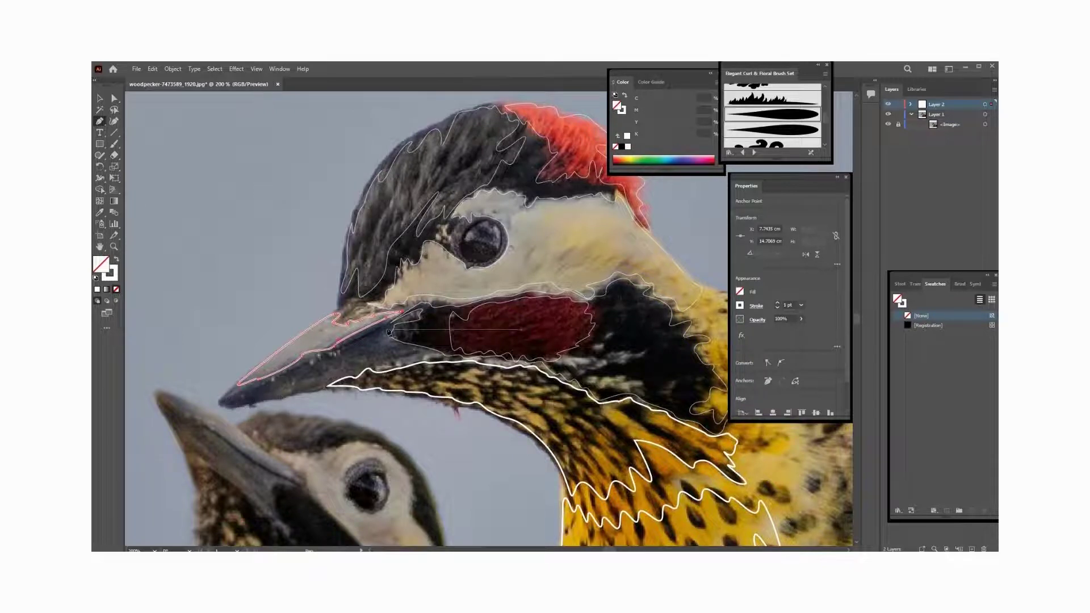
left_click(390, 329)
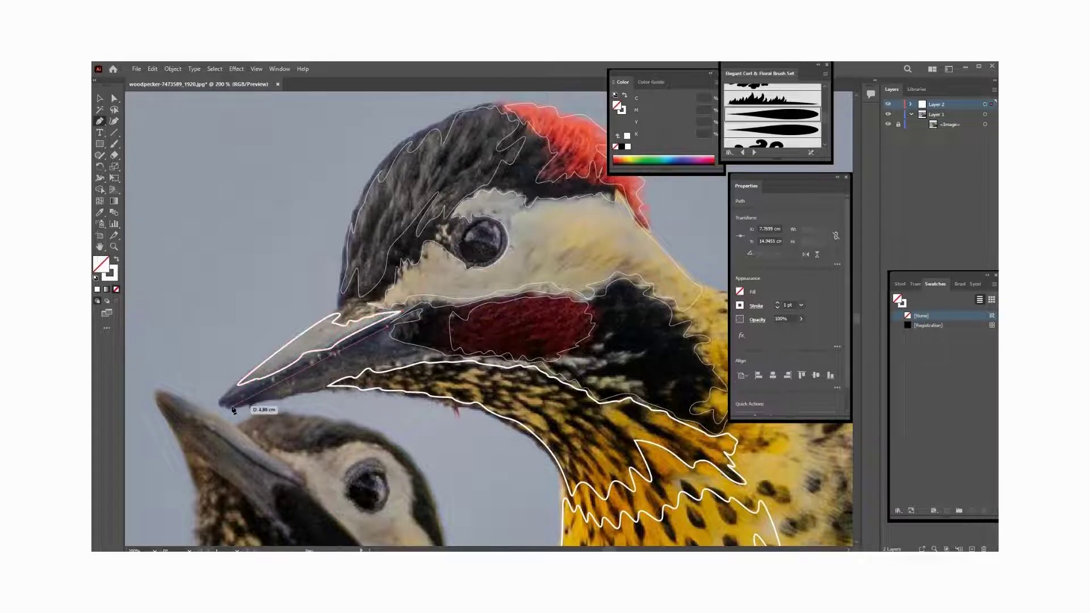
left_click_drag(216, 412, 250, 409)
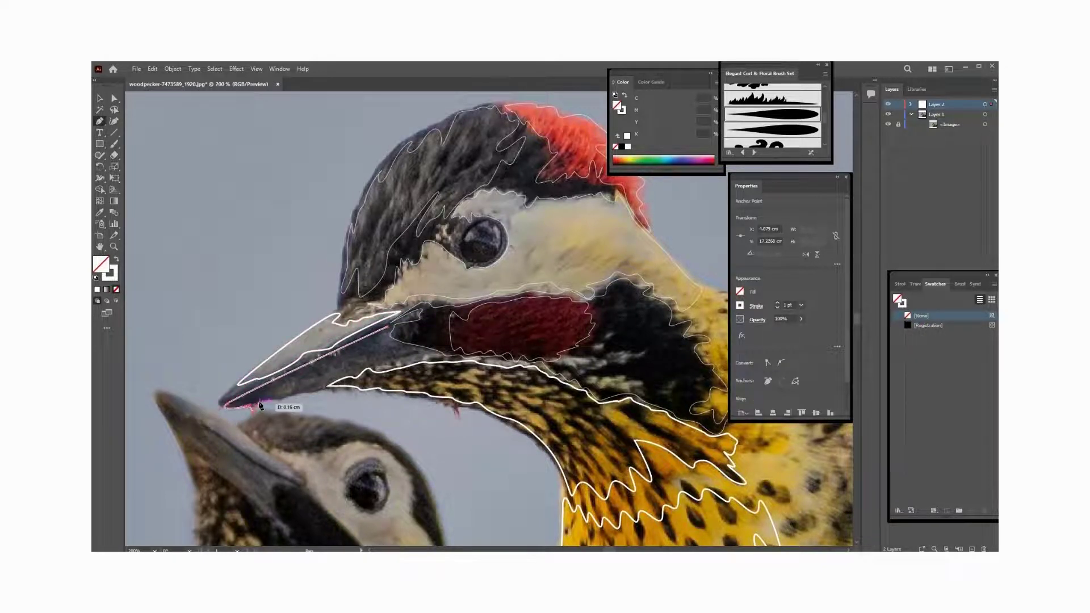
Step: Trace the lower beak edge with curved Pen anchors and close the outline
left_click_drag(263, 400, 296, 392)
left_click(329, 377)
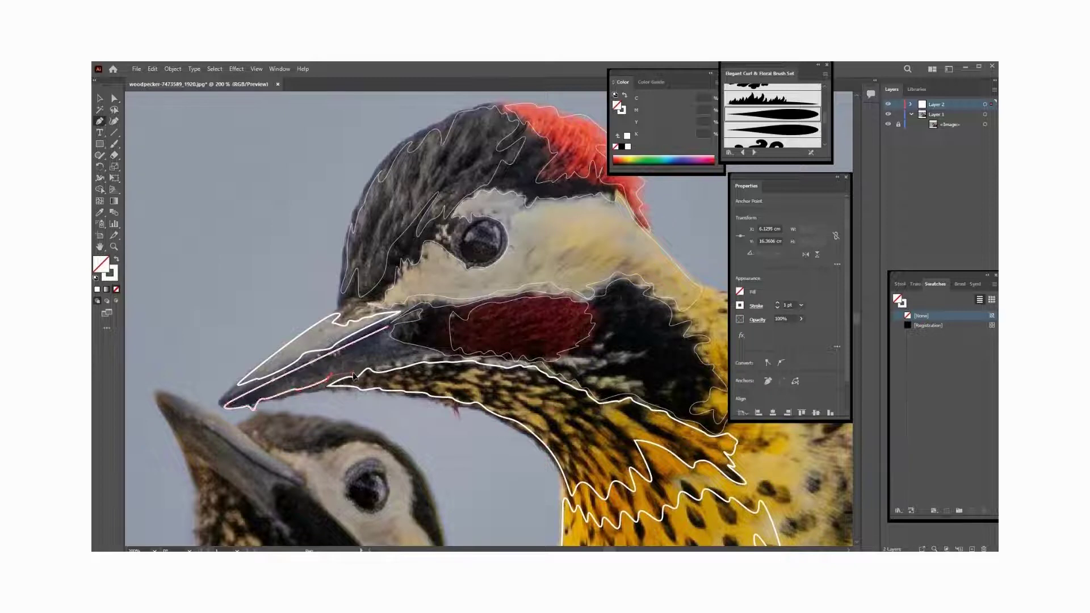
left_click_drag(355, 373, 380, 369)
left_click_drag(426, 352, 406, 349)
left_click(392, 321)
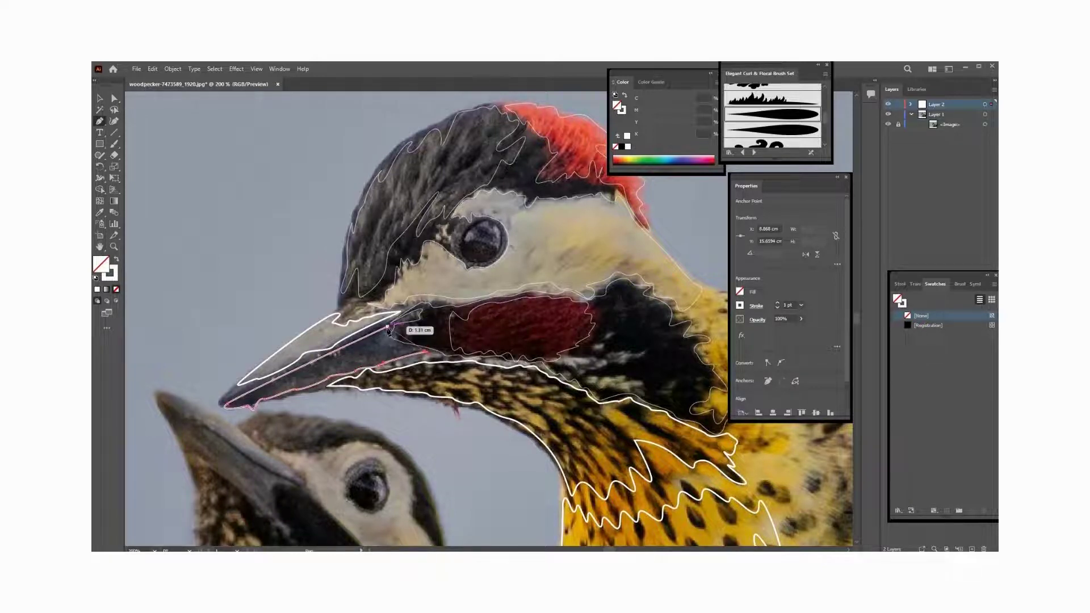
left_click(342, 295)
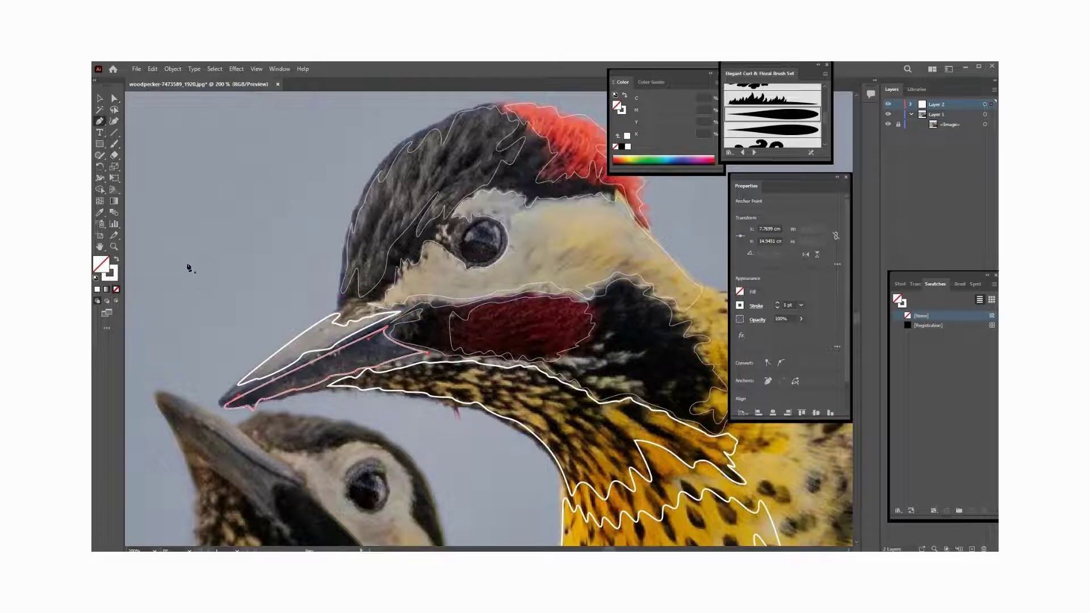
Step: Move the beak-tip anchor up to match the photo, then select the beak outline
left_click(253, 404, "ctrl")
left_click_drag(254, 409, 254, 404)
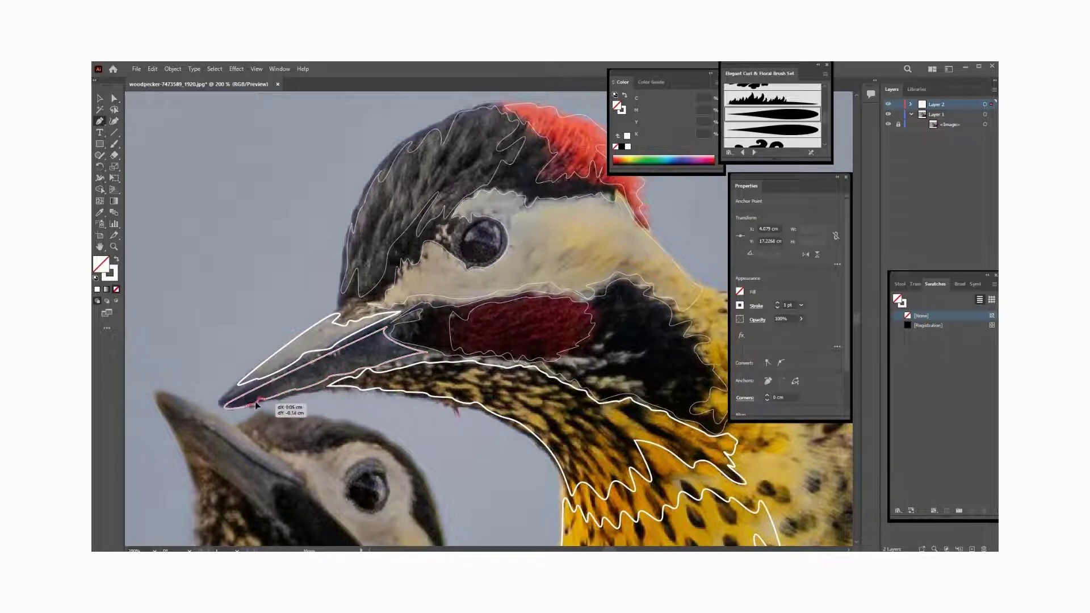
left_click_drag(254, 404, 266, 404)
left_click(260, 400)
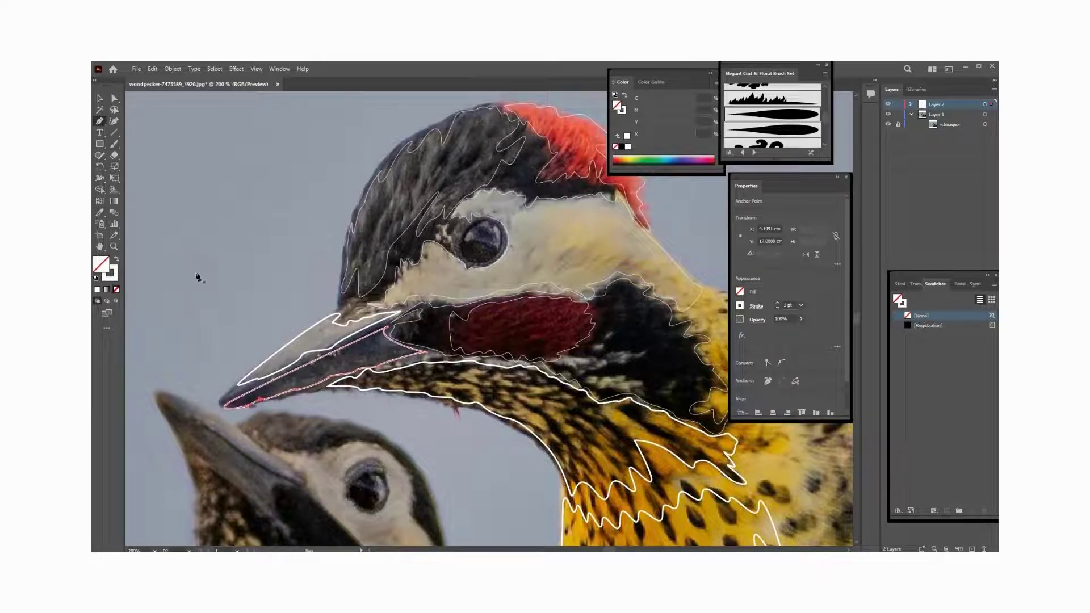
Step: Pan and zoom the view until the whole head is centred
left_click_drag(440, 310, 383, 271)
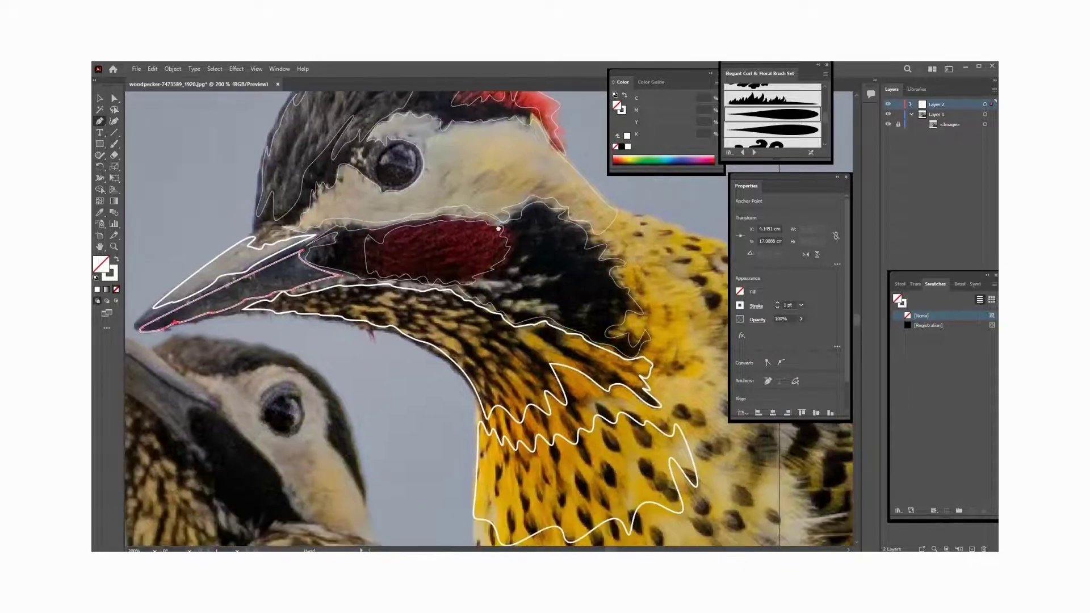
scroll(526, 265, "up", 1)
scroll(533, 264, "up", 1)
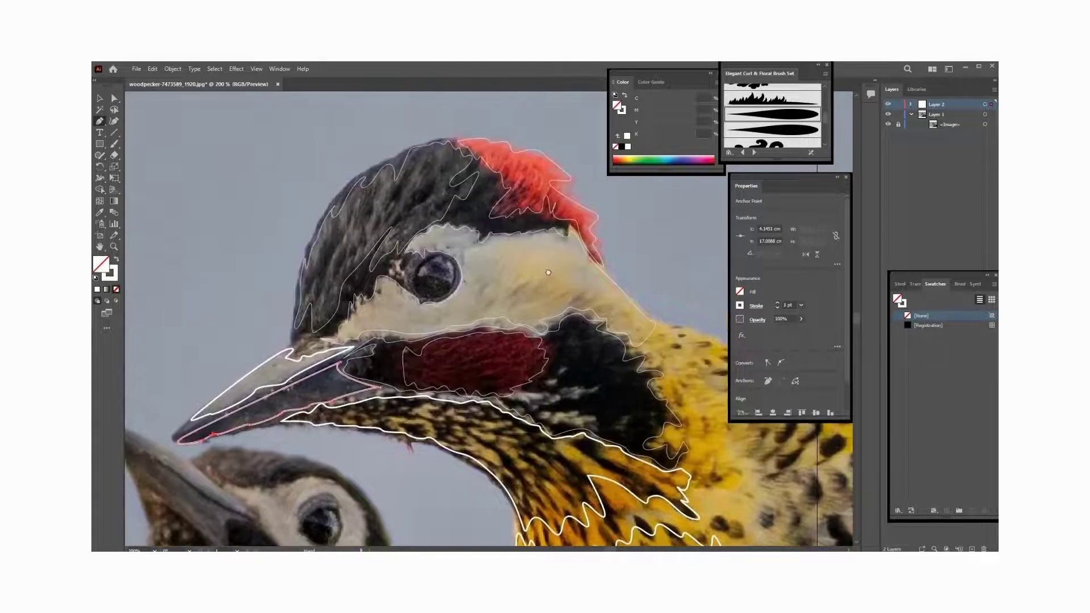
scroll(544, 265, "up", 1)
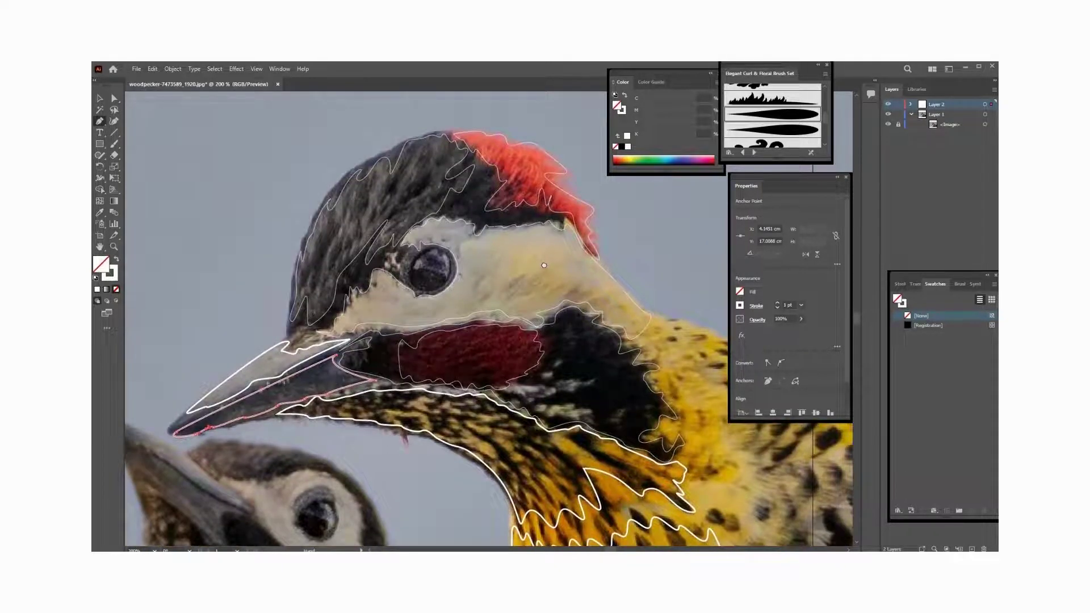
left_click_drag(544, 265, 534, 263)
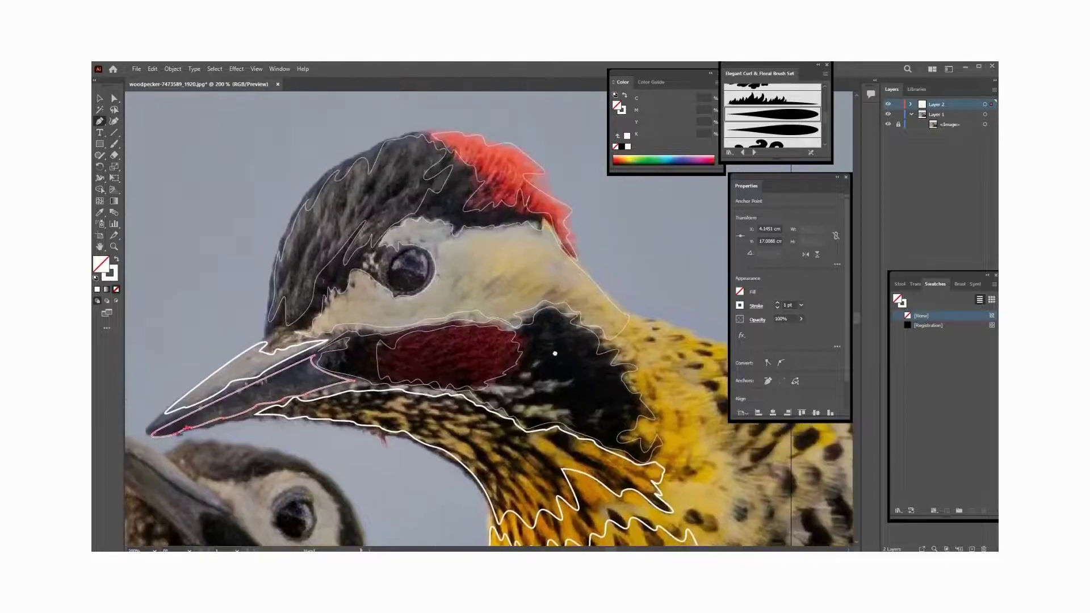
left_click_drag(567, 351, 555, 361)
scroll(555, 361, "down", 1)
left_click_drag(556, 353, 550, 326)
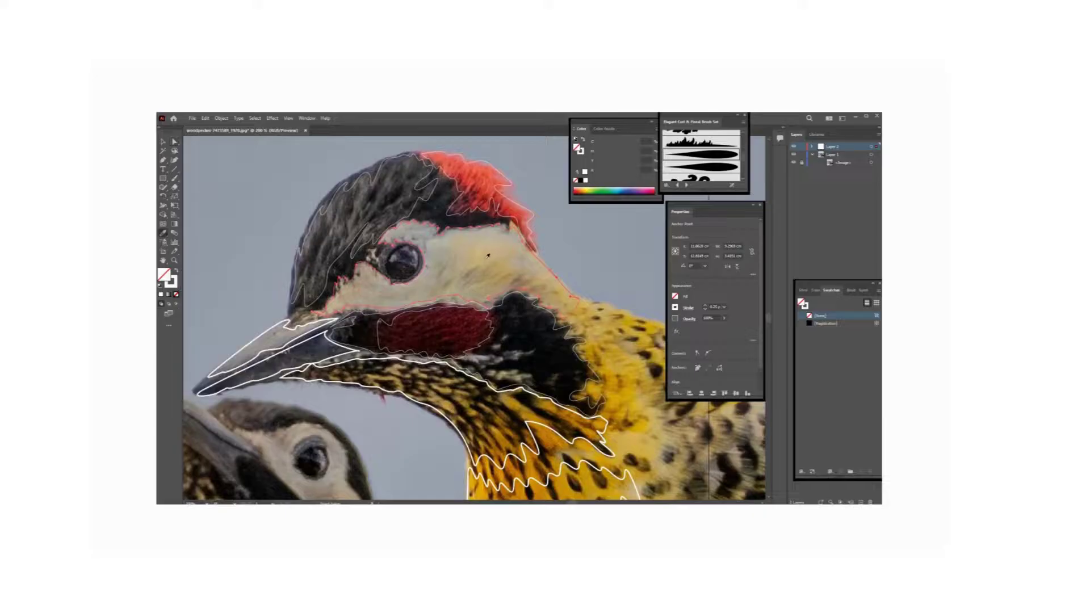
Step: Fill the face patch tan, the crest red-orange and the dark crown grey-brown
left_click(488, 256)
left_click(482, 186)
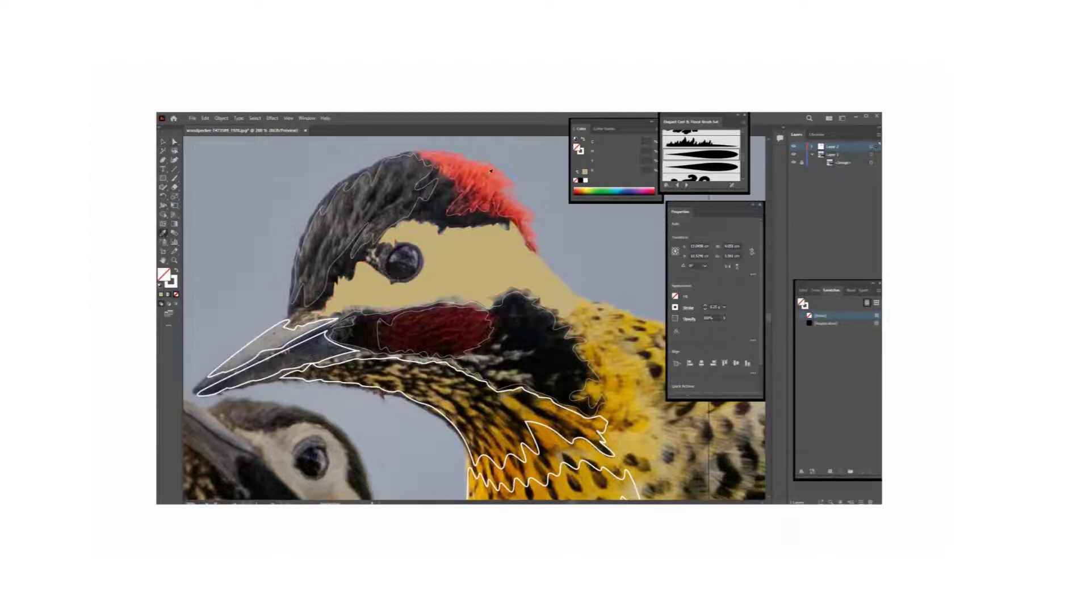
left_click(483, 188)
double_click(171, 281)
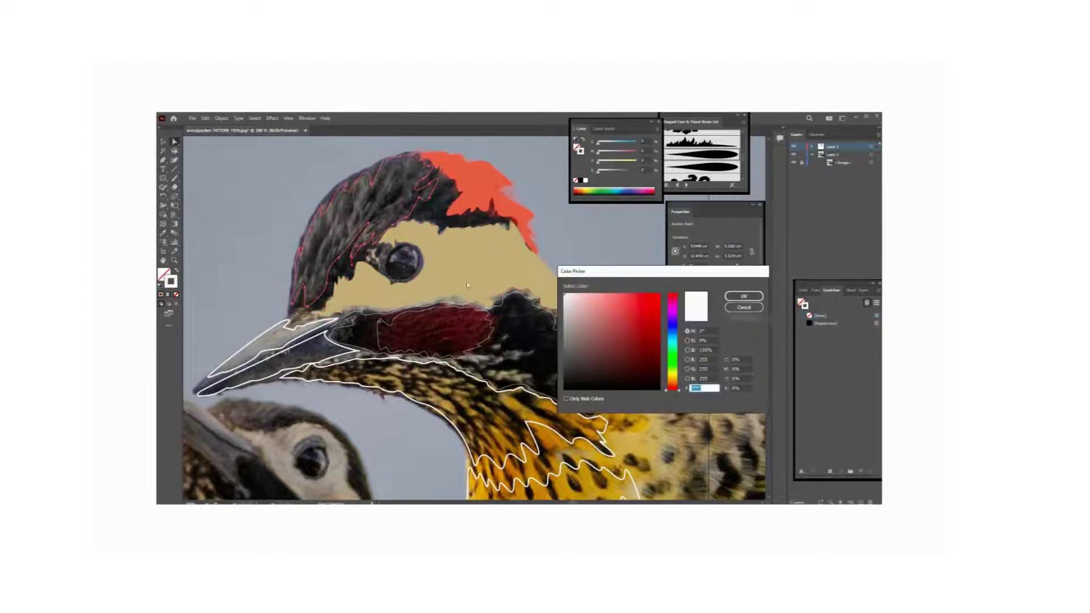
left_click(742, 307)
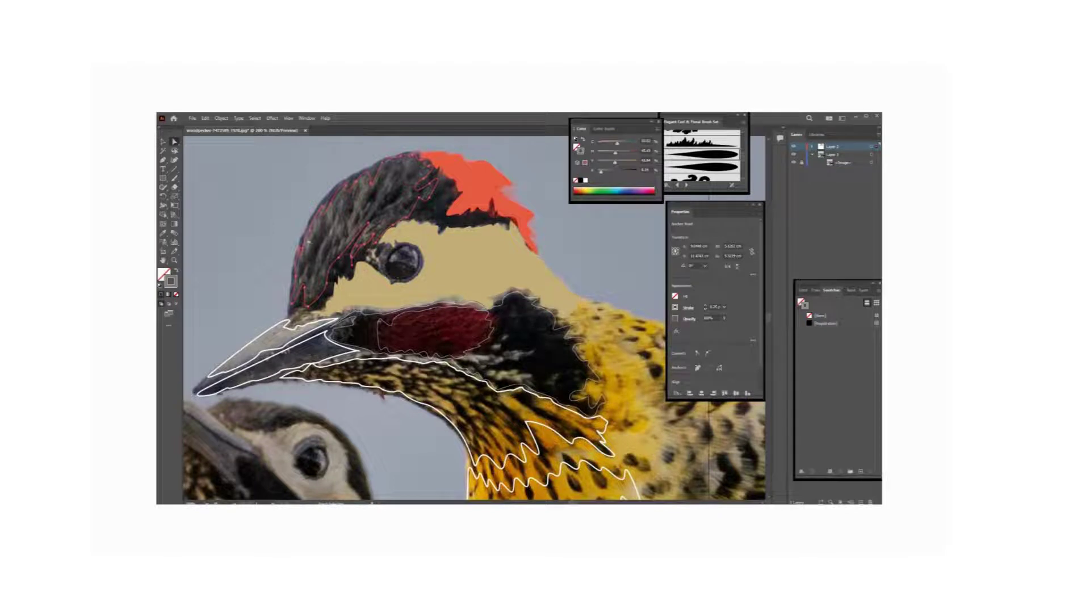
left_click(361, 198)
Step: Fill the cheek dark red and the upper beak grey, toggling the photo to compare
left_click(491, 347, "ctrl")
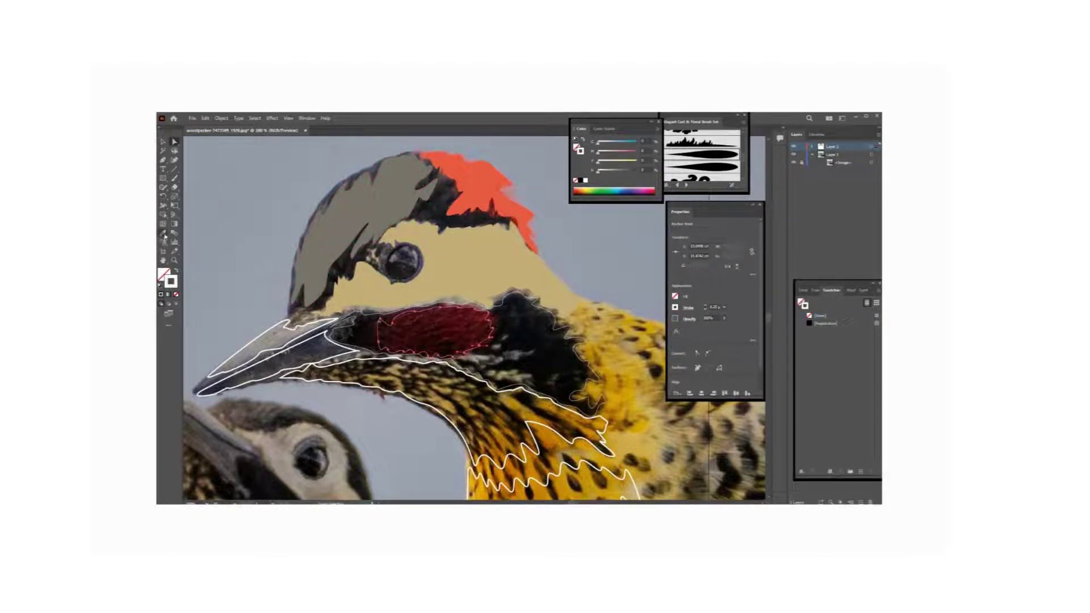
left_click(456, 316)
left_click(794, 163)
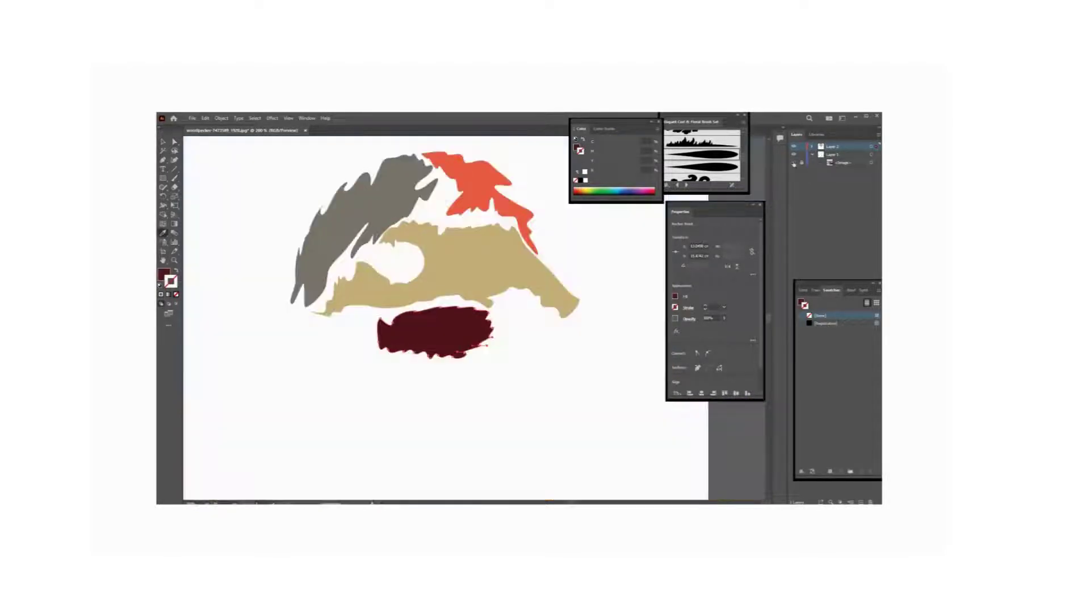
left_click(794, 163)
left_click(793, 163)
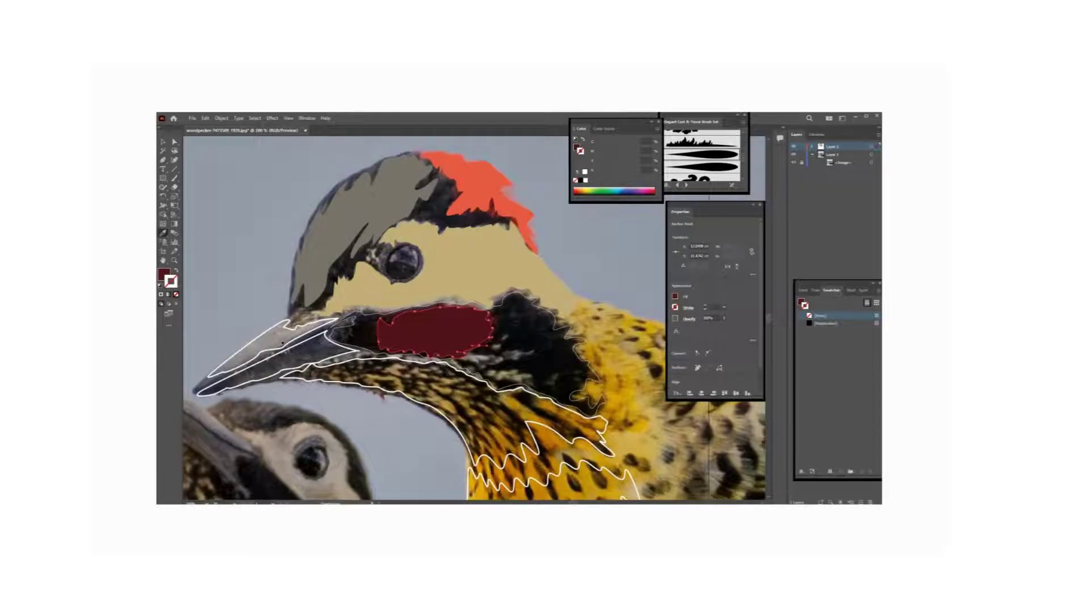
left_click(282, 343, "ctrl")
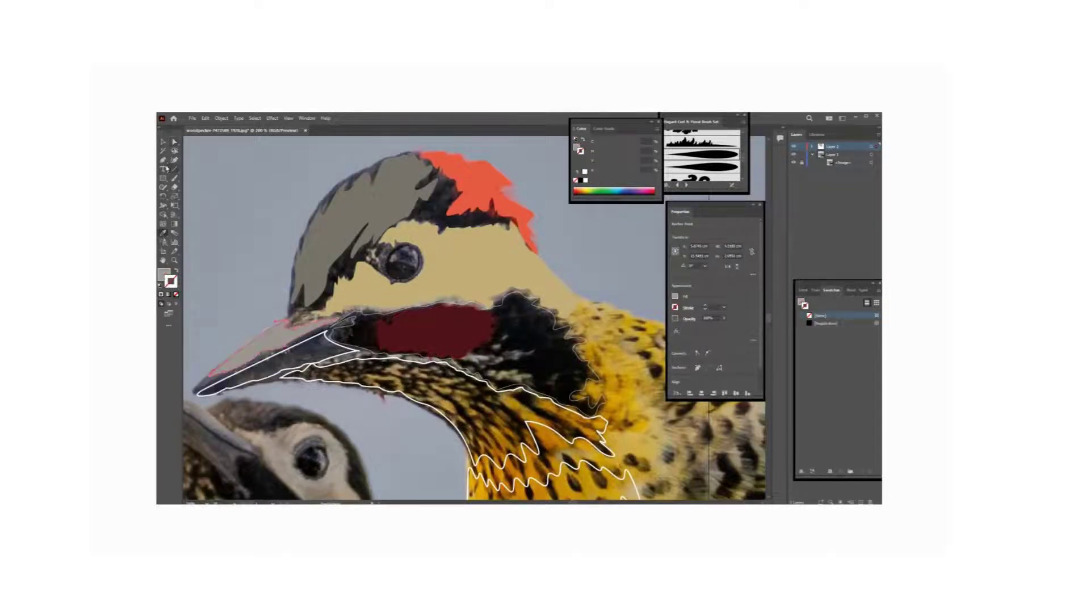
left_click(164, 142)
left_click(794, 163)
left_click(793, 163)
left_click(495, 397)
scroll(496, 397, "down", 2)
scroll(500, 341, "down", 5)
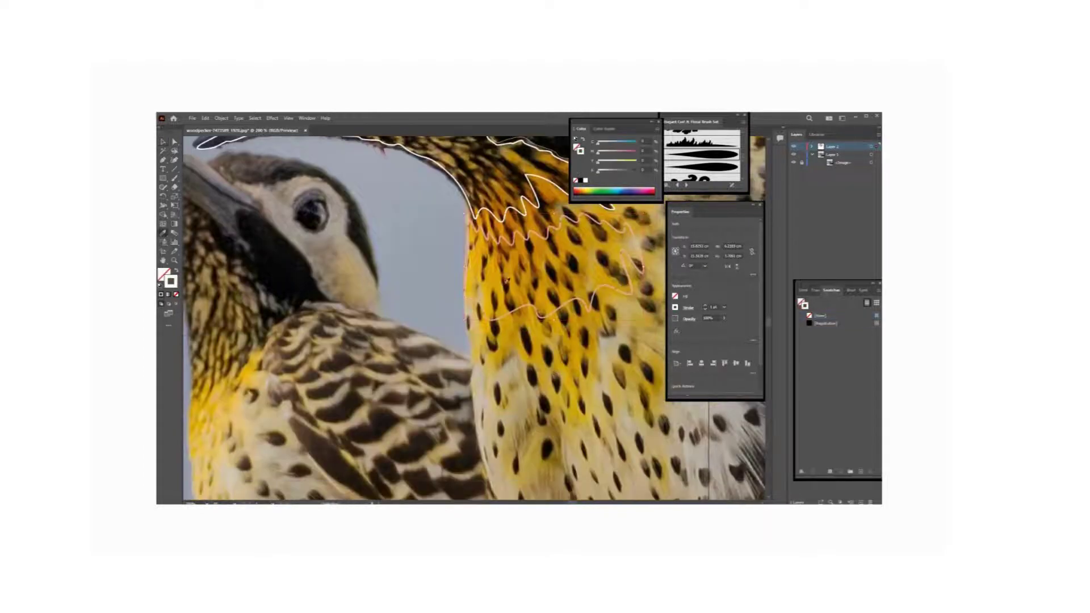
Step: Give the throat outline an orange-yellow fill and check it with the photo hidden
left_click(505, 280)
double_click(164, 275)
left_click(742, 297)
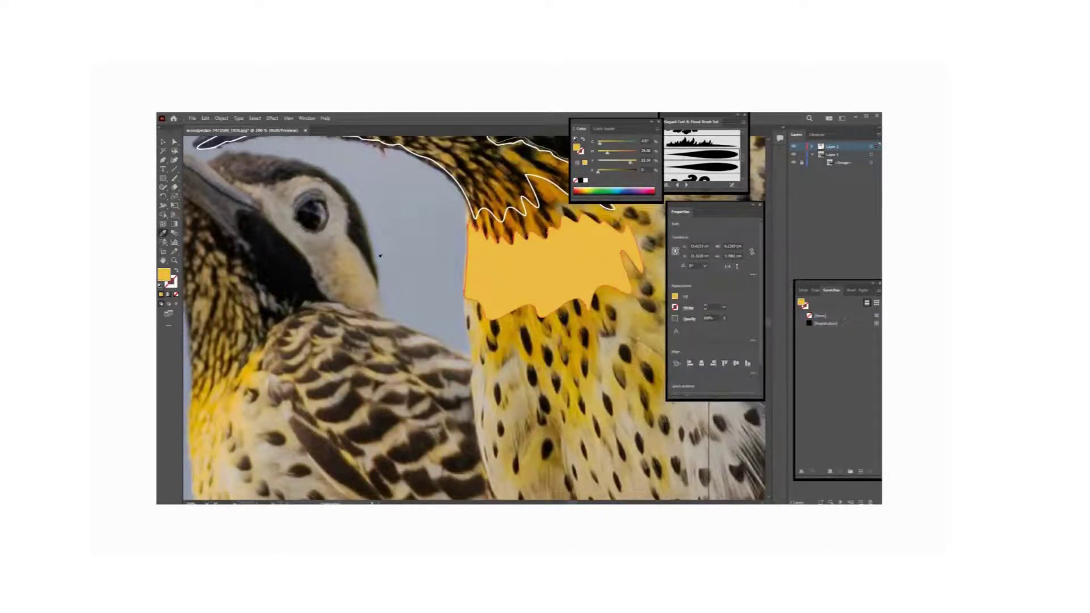
scroll(380, 256, "down", 2)
scroll(492, 294, "up", 3)
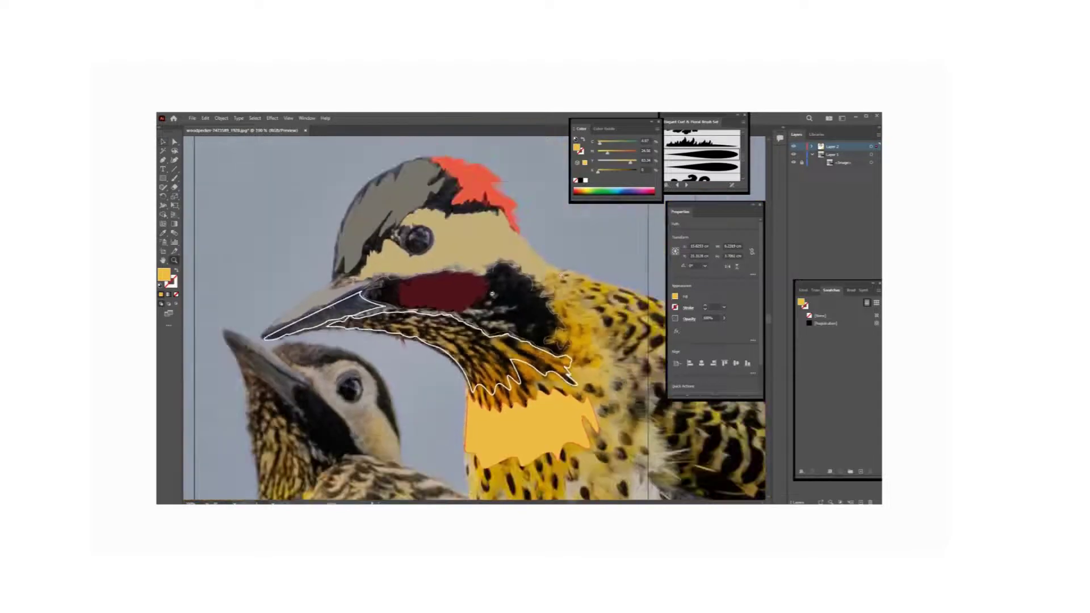
left_click(794, 163)
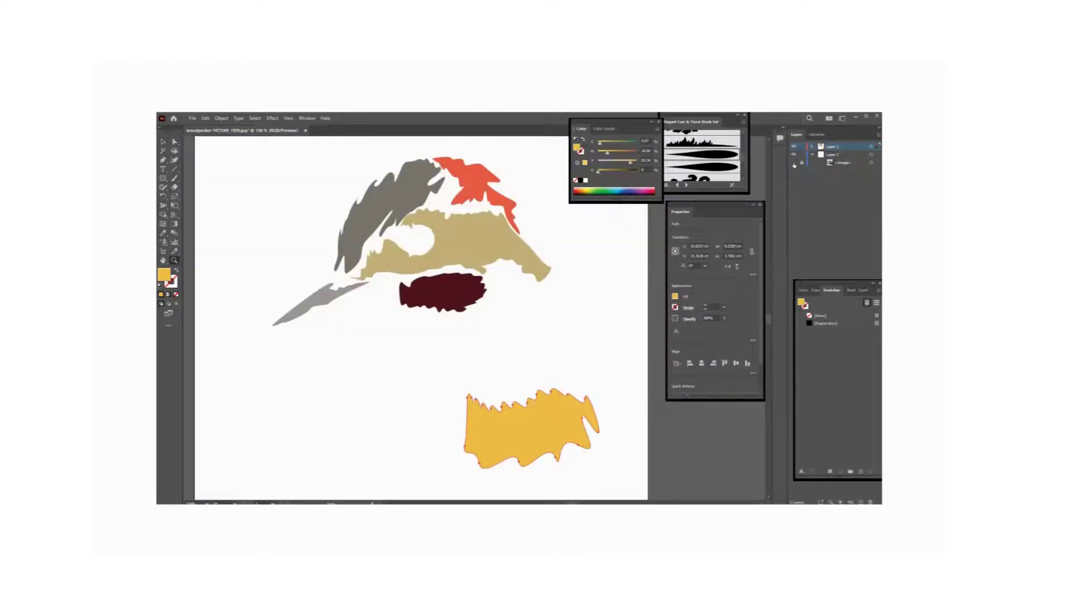
left_click(794, 163)
scroll(398, 312, "up", 2)
Step: Turn the black patch outline behind the cheek into a solid black fill
key("a")
left_click(176, 294)
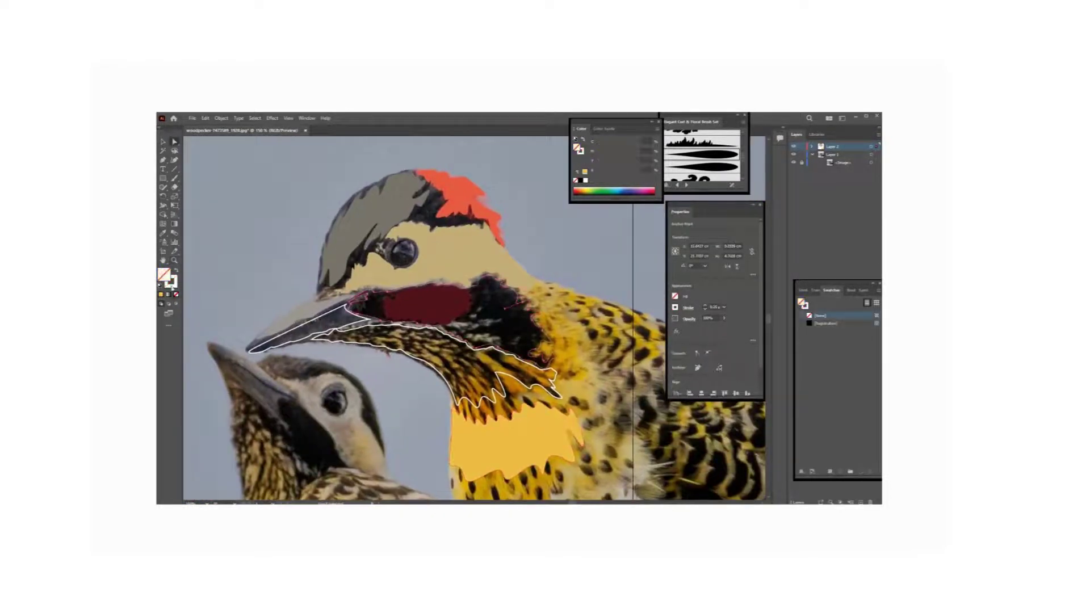
key("shift+x")
key("v")
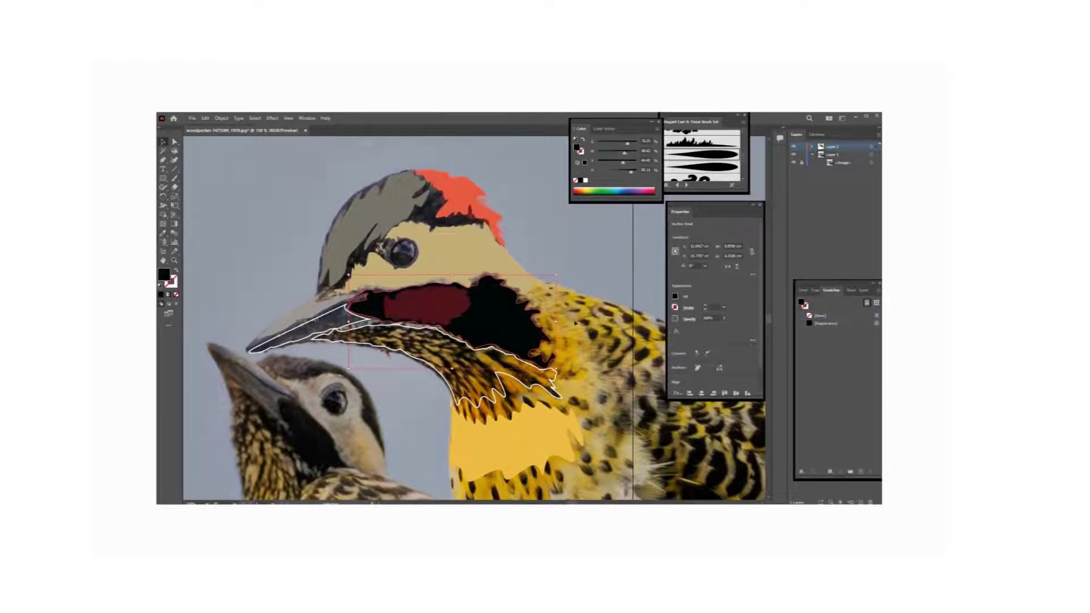
left_click(575, 322)
left_click(795, 163)
left_click(794, 163)
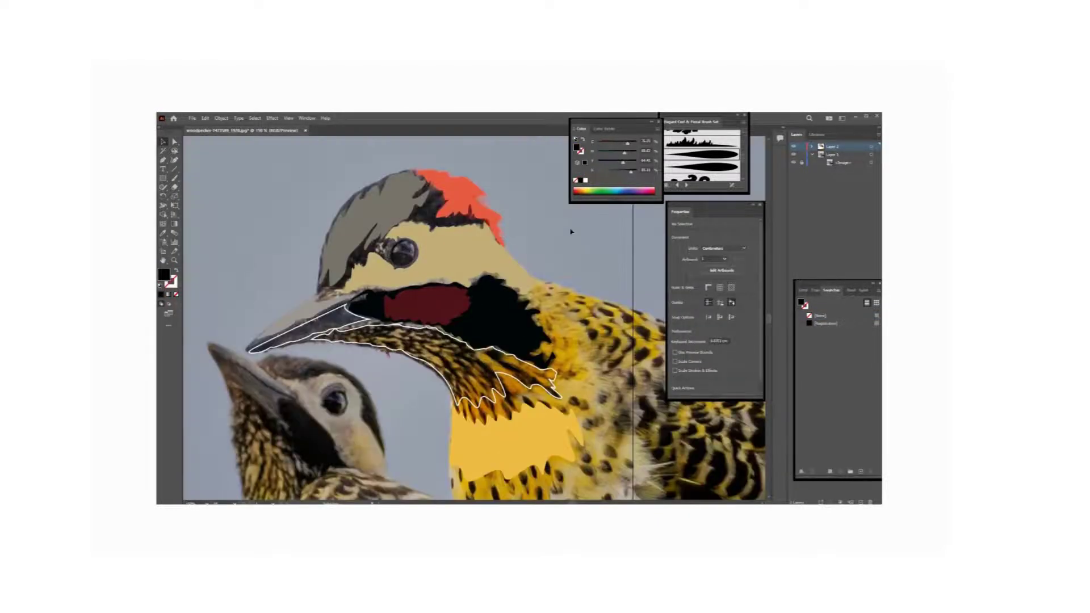
Step: Zoom in on the head and ready the Pen tool with no fill and black stroke
scroll(578, 295, "up", 3)
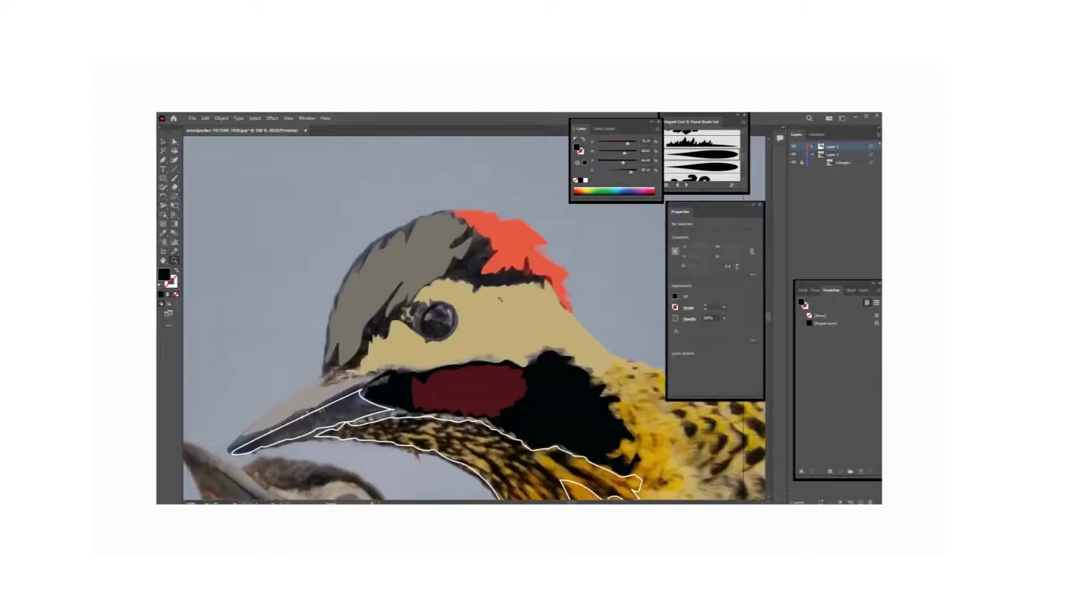
mouse_move(489, 223)
left_mouse_down()
mouse_move(489, 251)
mouse_move(539, 333)
left_mouse_up()
key("v")
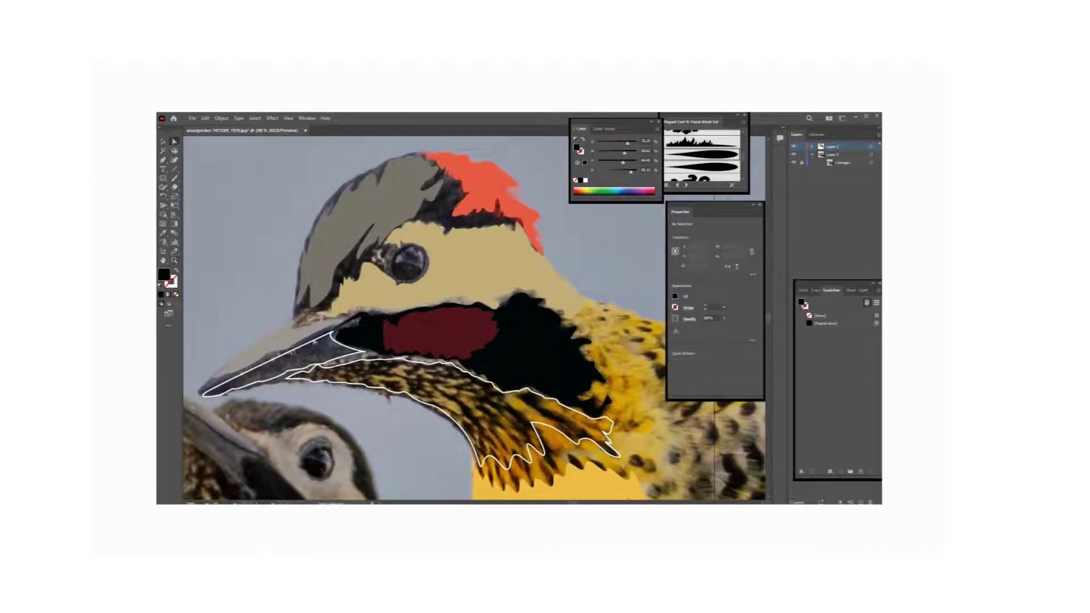
left_click(163, 160)
key("shift+x")
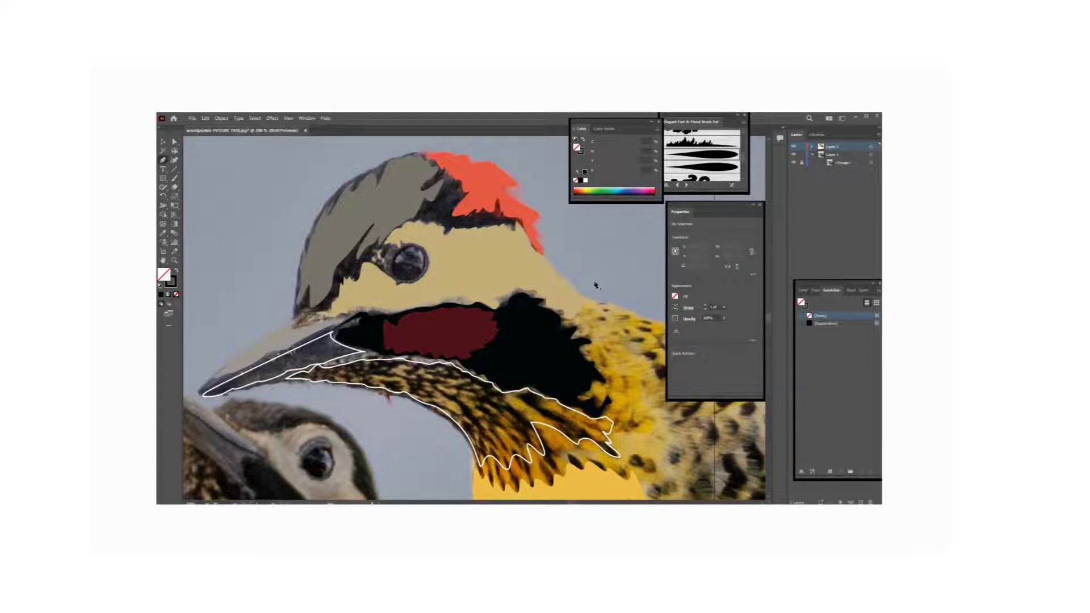
Step: Set the stroke colour to pink
double_click(171, 280)
left_click(645, 310)
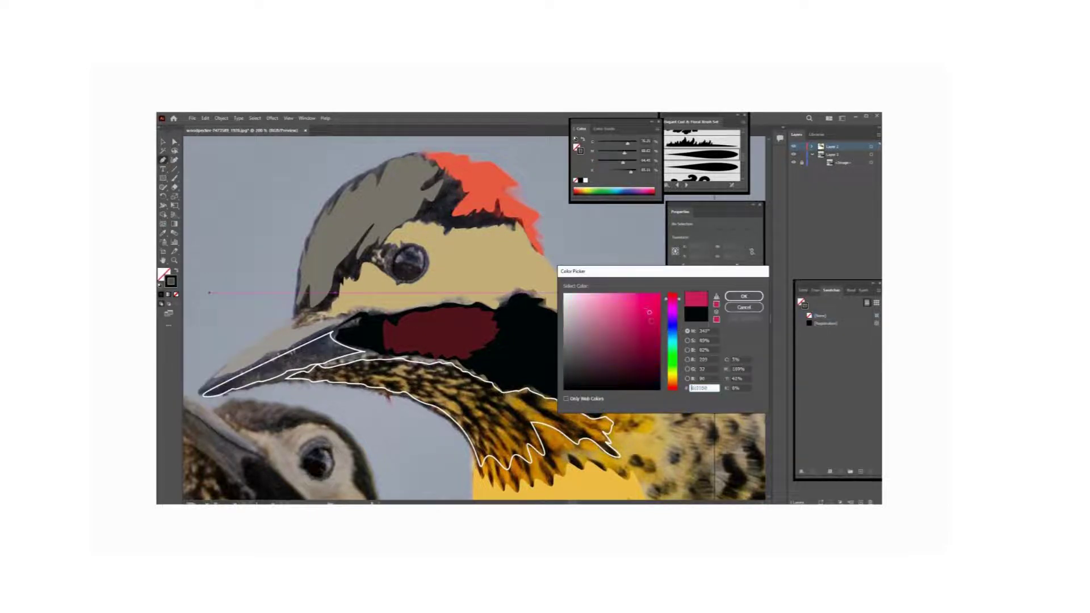
left_click(744, 296)
scroll(578, 281, "up", 1)
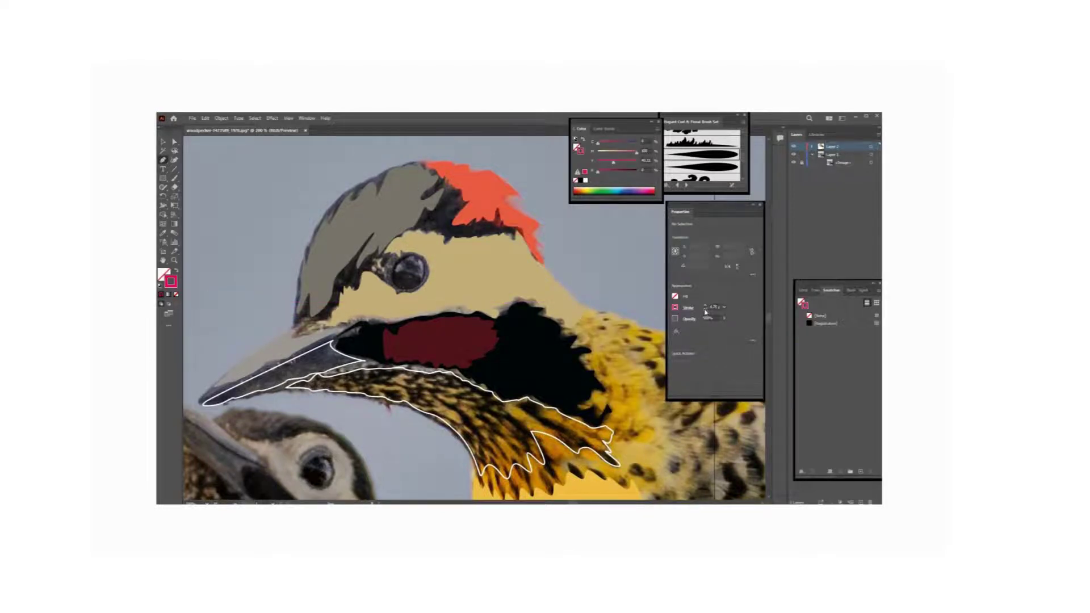
Step: Start the pink path at the back of the head, curving over the red crest
left_click(602, 312)
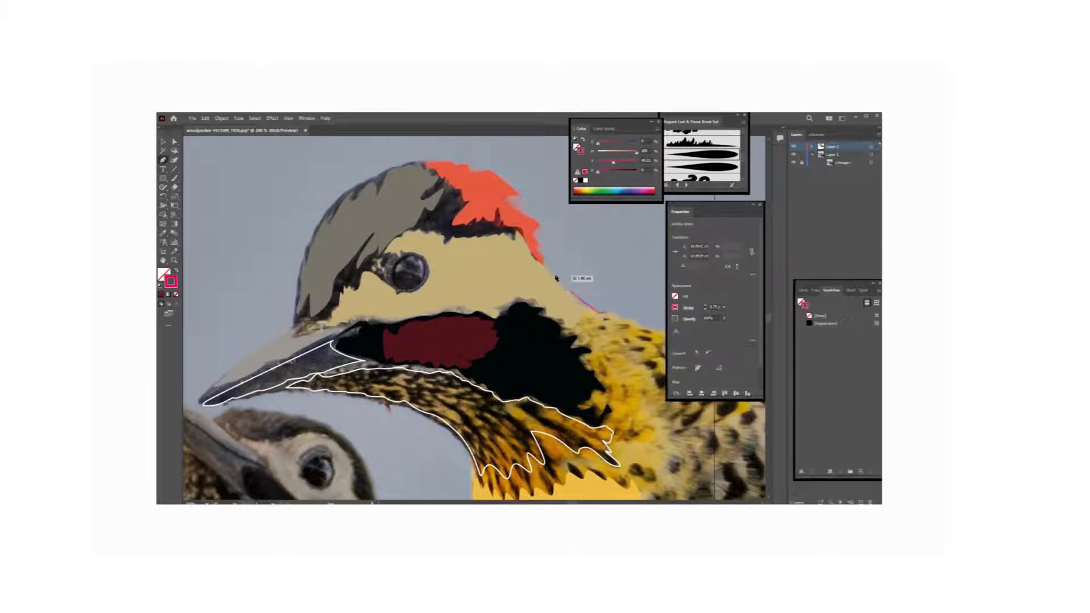
left_click_drag(545, 260, 539, 198)
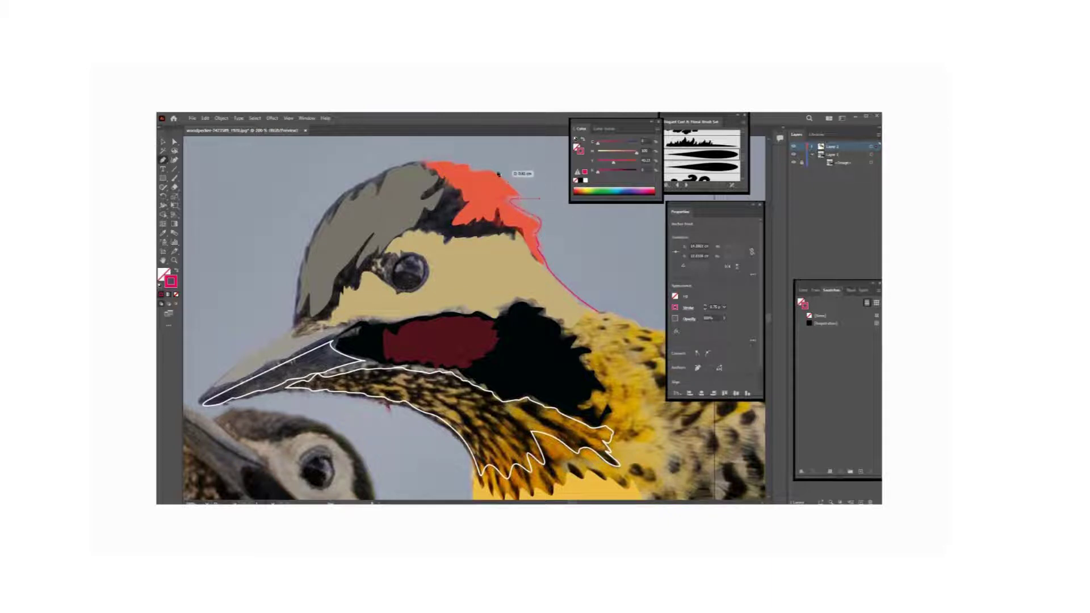
scroll(488, 171, "up", 3)
scroll(488, 170, "up", 2)
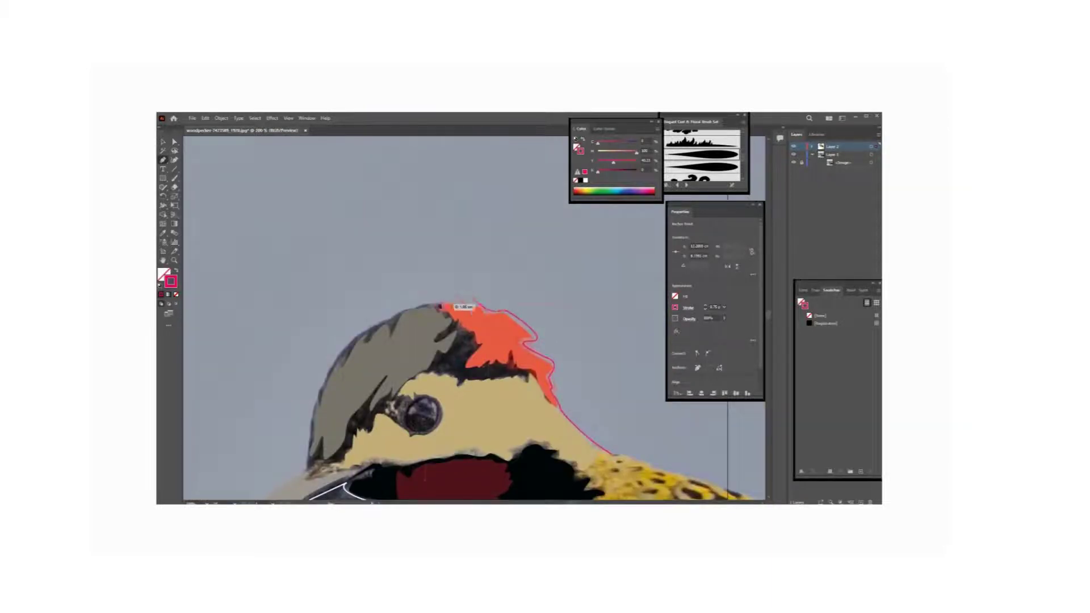
Step: Continue the path over the crown and down the head's edge to the beak tip
left_click(420, 305)
left_click(341, 350)
left_click(311, 450)
scroll(312, 450, "down", 1)
scroll(341, 432, "down", 2)
scroll(352, 397, "left", 3)
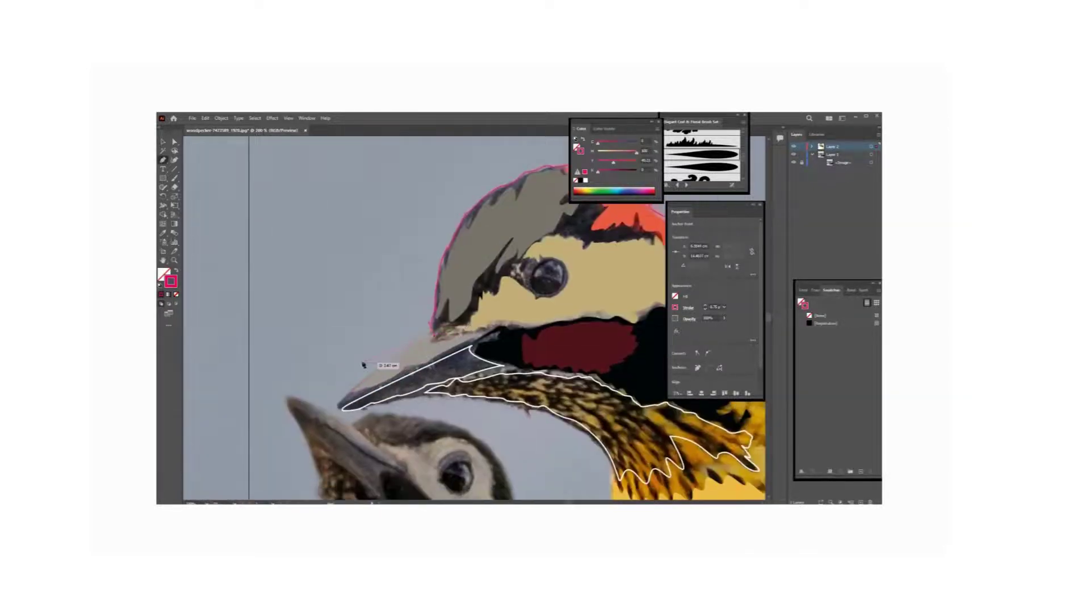
left_click(339, 409)
scroll(348, 418, "right", 2)
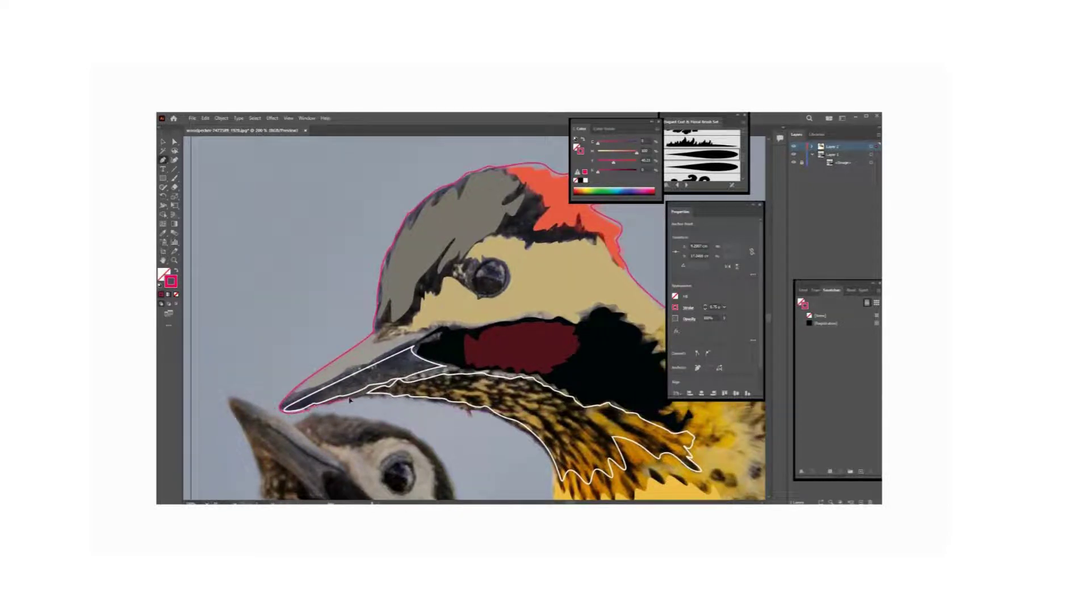
Step: Run the pink outline along the beak's underside and the throat edge
left_click(469, 412)
left_click_drag(441, 408, 494, 418)
left_click(549, 442)
left_click_drag(558, 485, 470, 421)
scroll(470, 423, "down", 5)
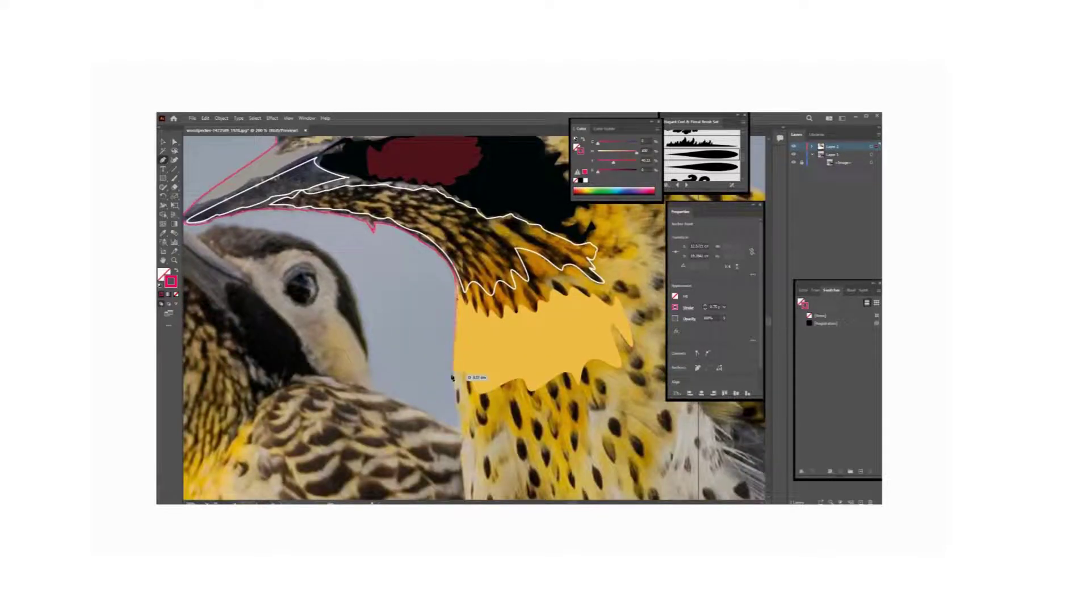
Step: Trace the yellow patch's wavy lower edge, undoing and redoing misplaced anchors
left_click(483, 400)
left_click(571, 396)
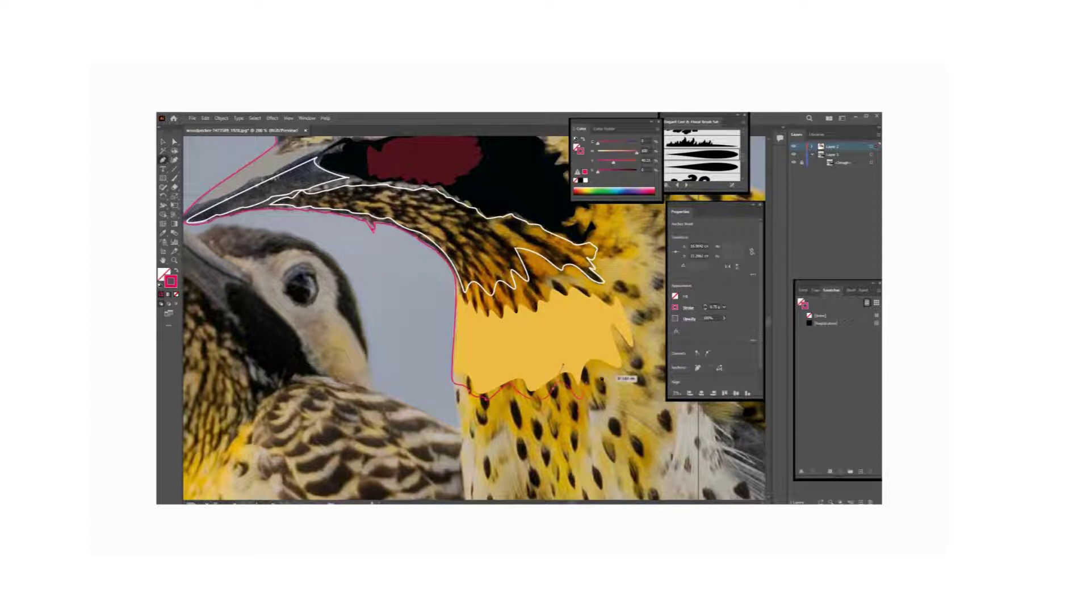
left_click(625, 375)
scroll(585, 369, "up", 4)
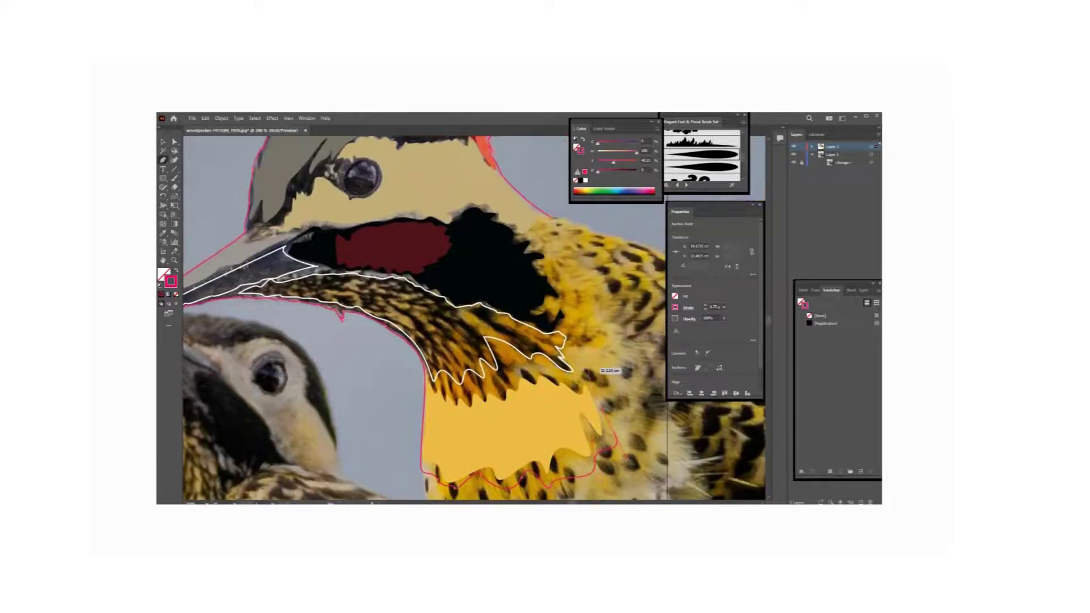
key("ctrl+z")
key("ctrl+z")
key("ctrl+z")
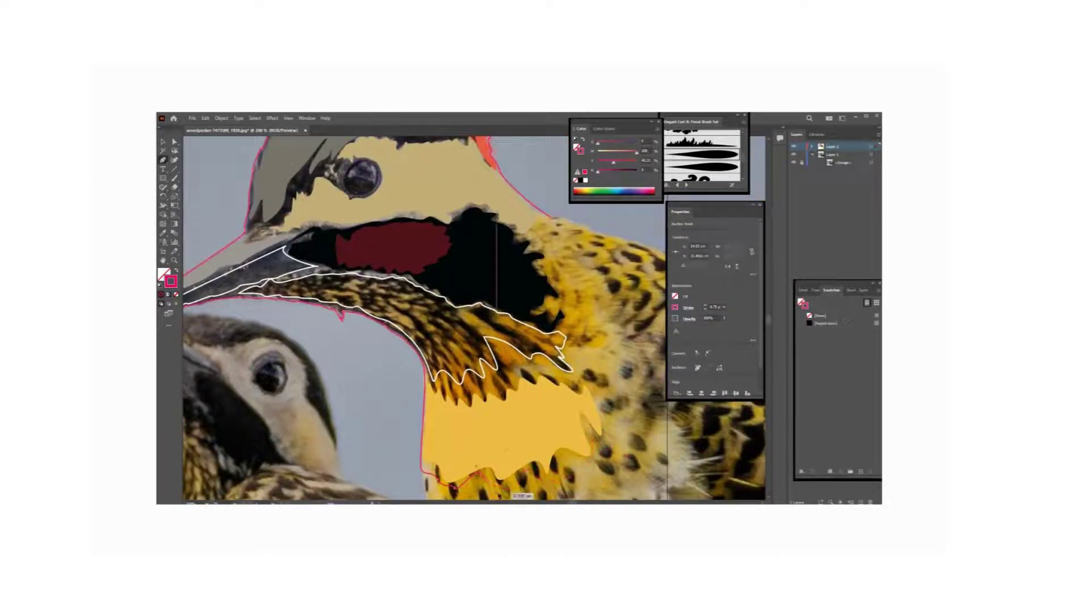
left_click(528, 481)
left_click(567, 477)
left_click(593, 452)
Step: Carry the outline up the back of the neck toward its starting point
left_click(567, 314)
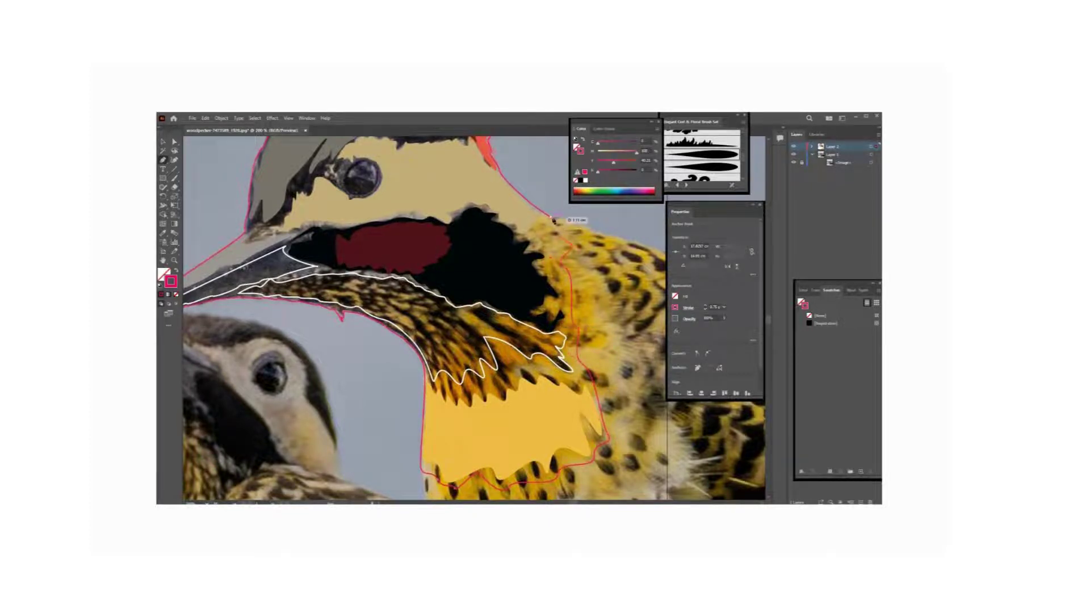
left_click(576, 231)
left_click(591, 232)
left_click(554, 220)
scroll(568, 255, "down", 5)
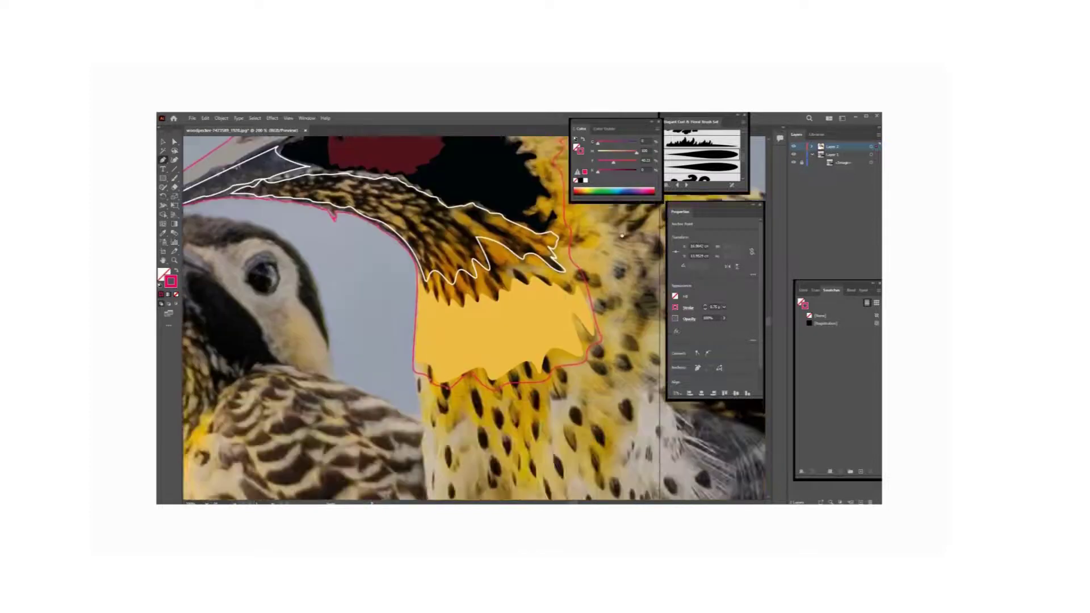
scroll(568, 256, "up", 5)
Step: Check the traced shapes against the photo and expand the layer's path list
left_click(793, 163)
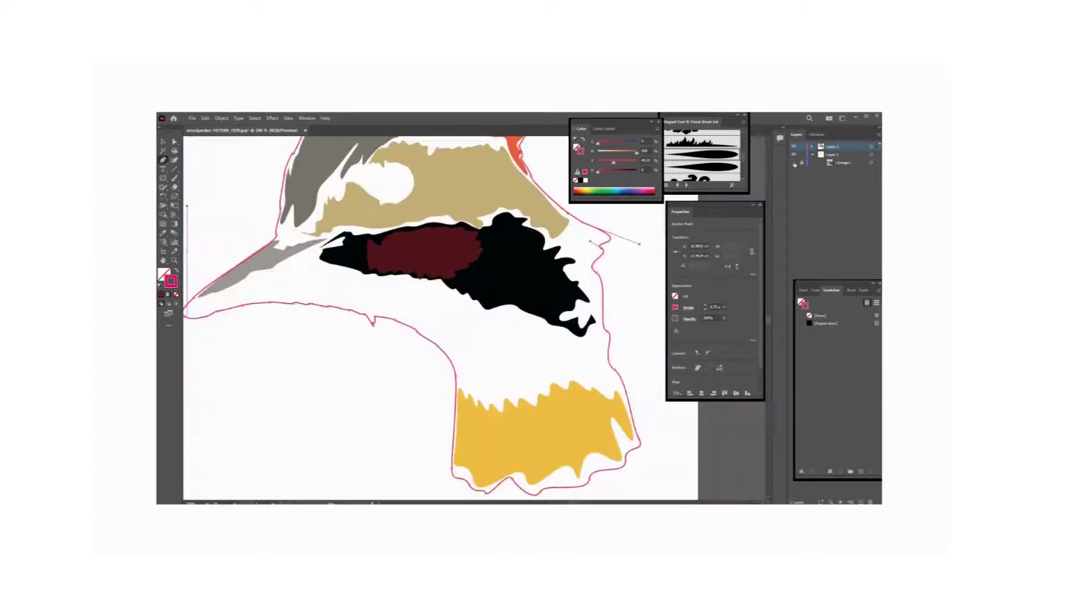
left_click(794, 163)
scroll(623, 266, "up", 3)
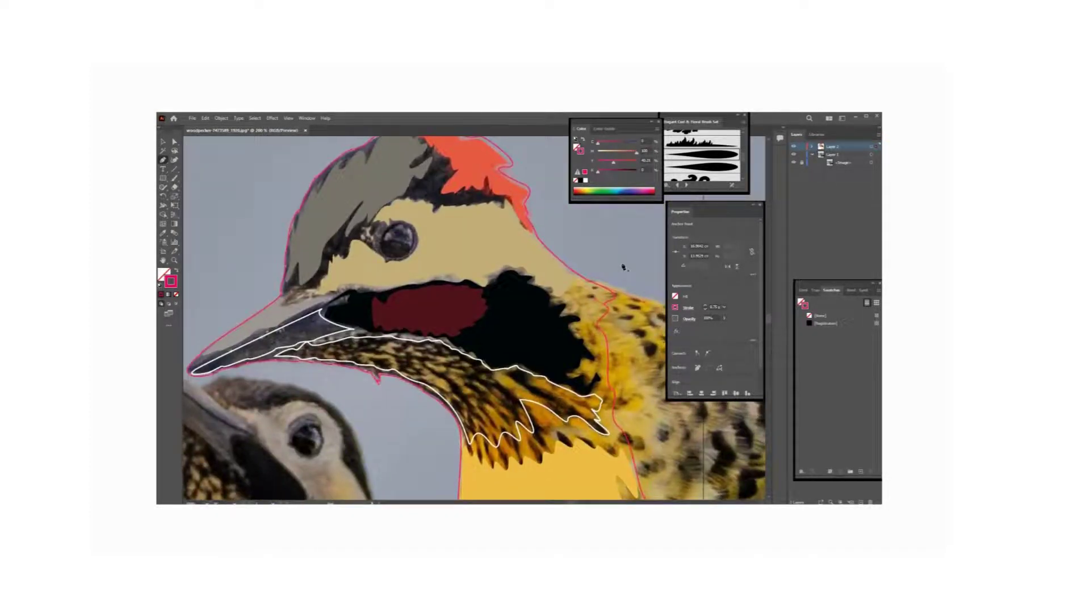
scroll(591, 281, "up", 2)
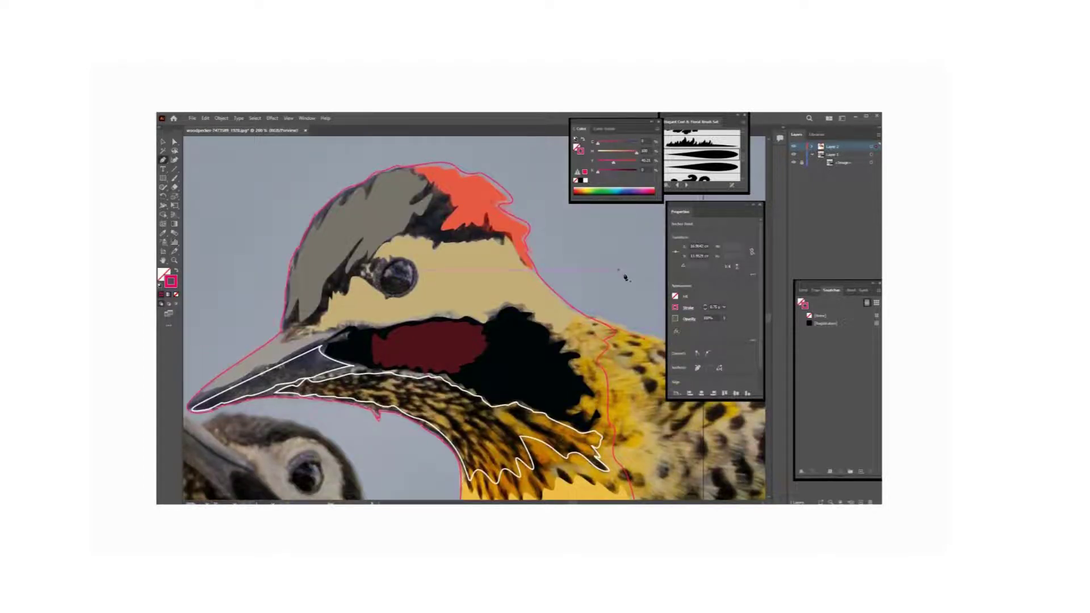
left_click(812, 146)
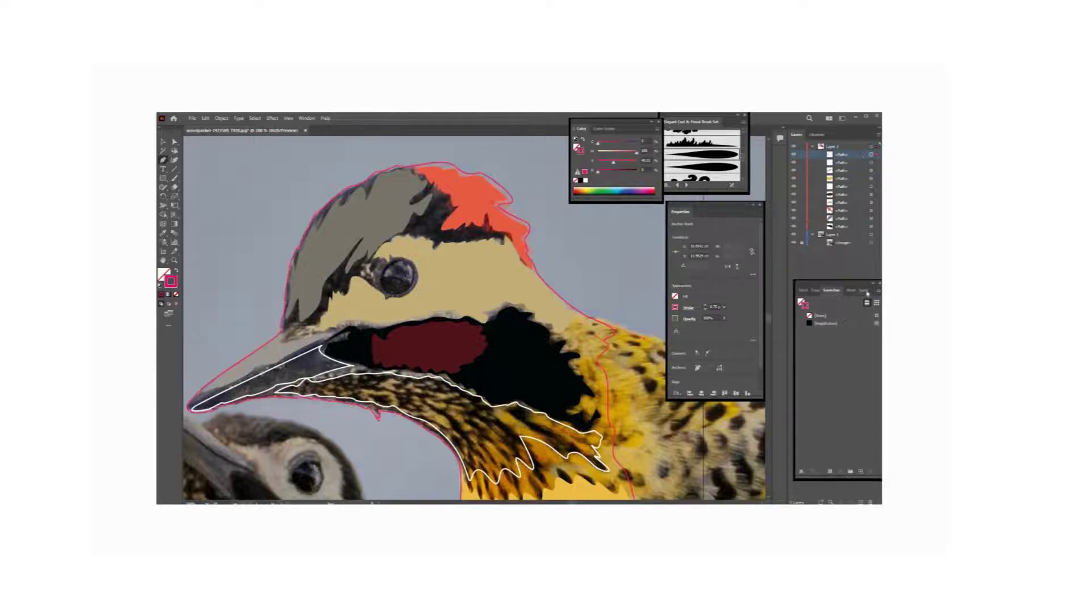
left_click_drag(867, 293, 755, 302)
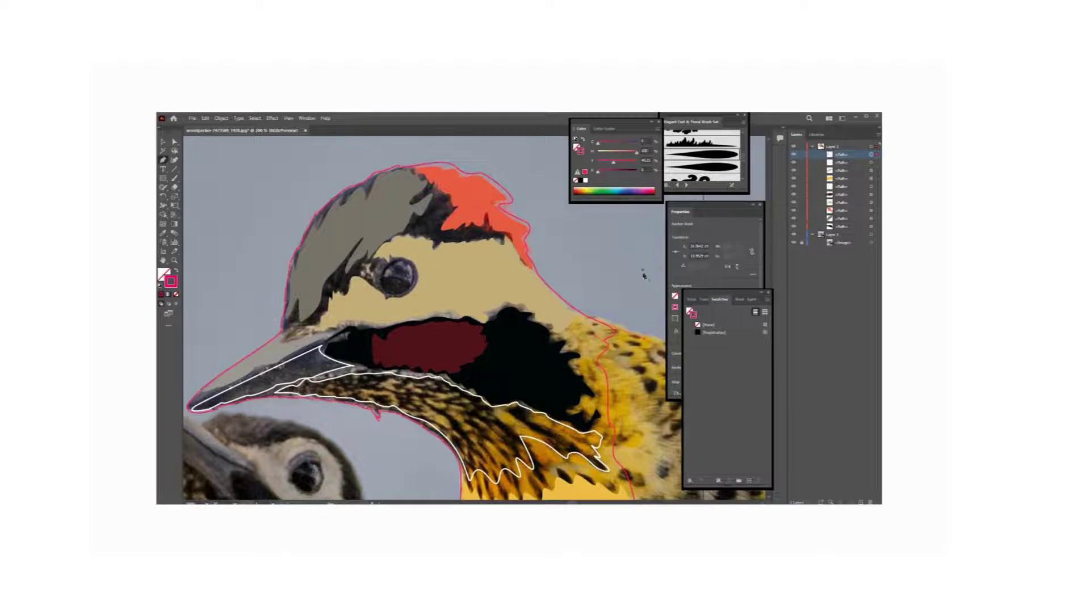
Step: Join the head outline into one closed path, duplicate it and send it behind the coloured shapes
left_click(163, 142)
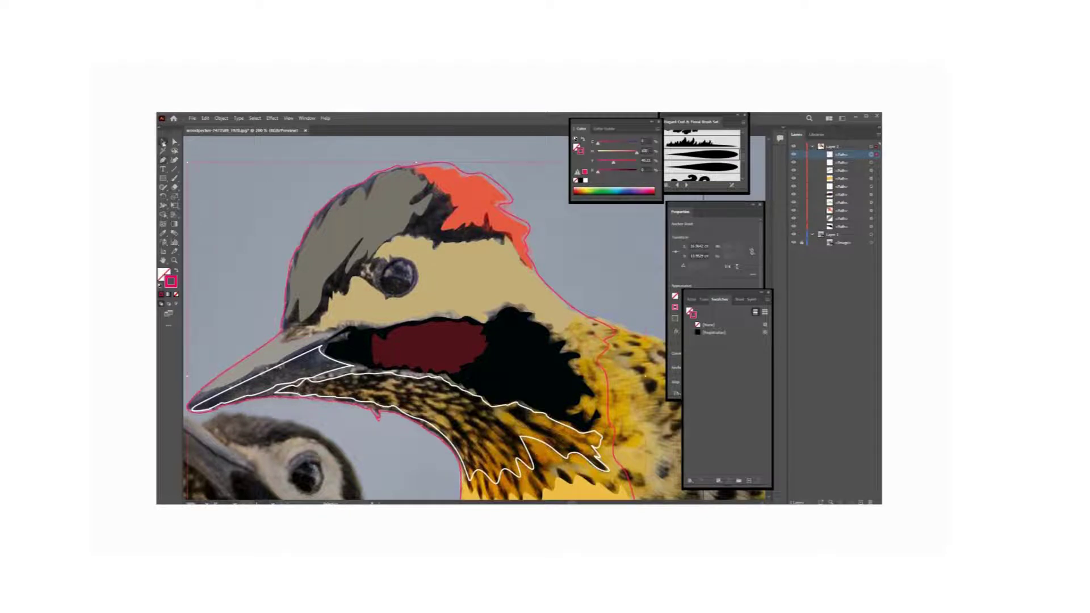
left_click(205, 118)
left_click(238, 190)
key("ctrl+j")
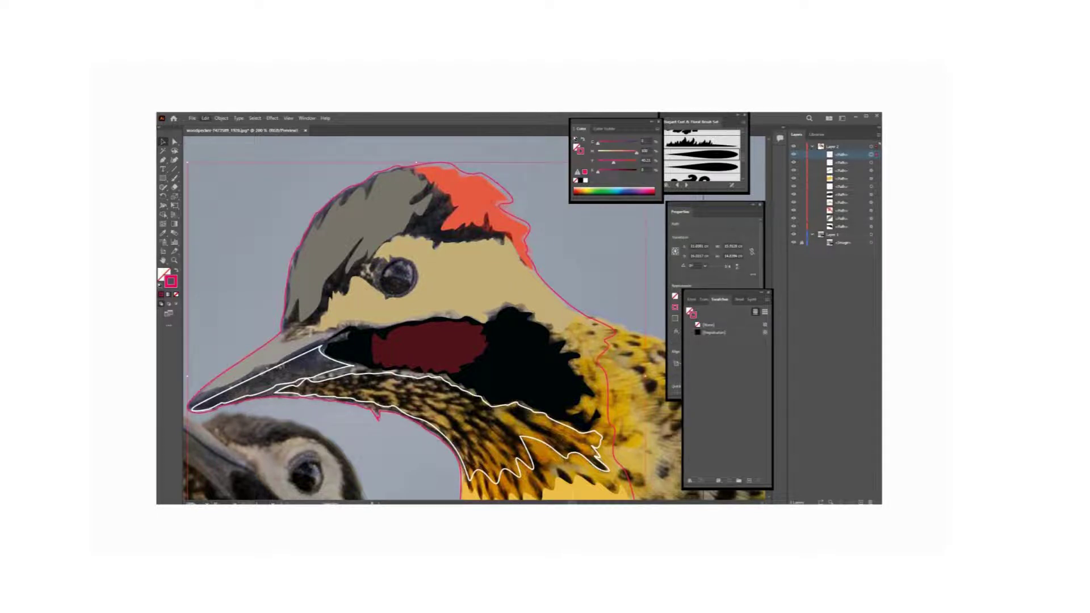
key("ctrl+f")
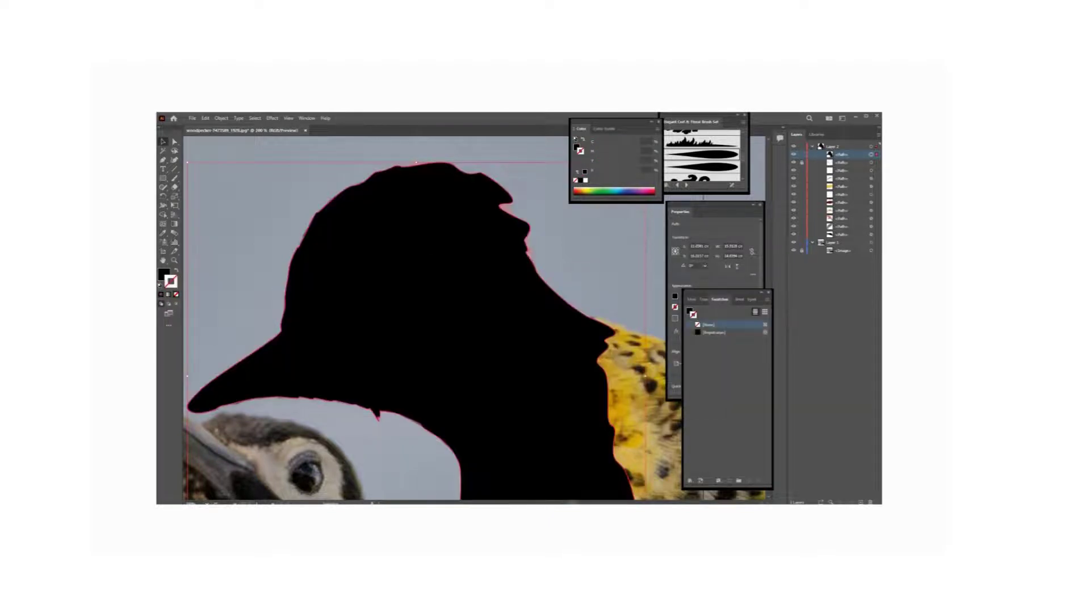
key("ctrl+shift+bracketleft")
key("ctrl+shift+a")
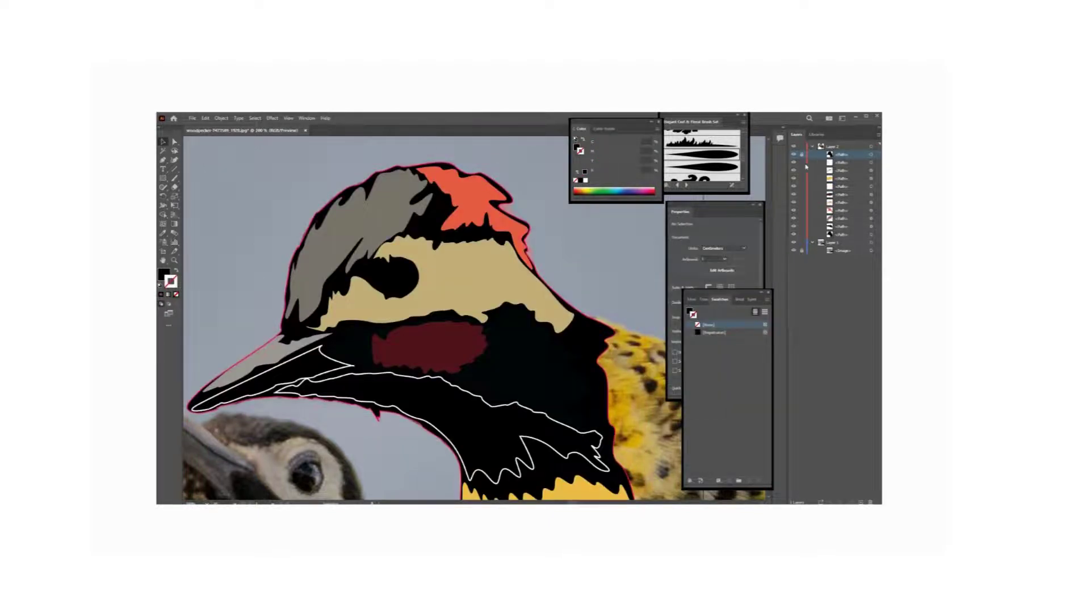
Step: Move the floating swatches aside, deselect the silhouette and zoom in on the eye
key("ctrl+minus")
left_click(802, 157)
left_click_drag(714, 293, 723, 336)
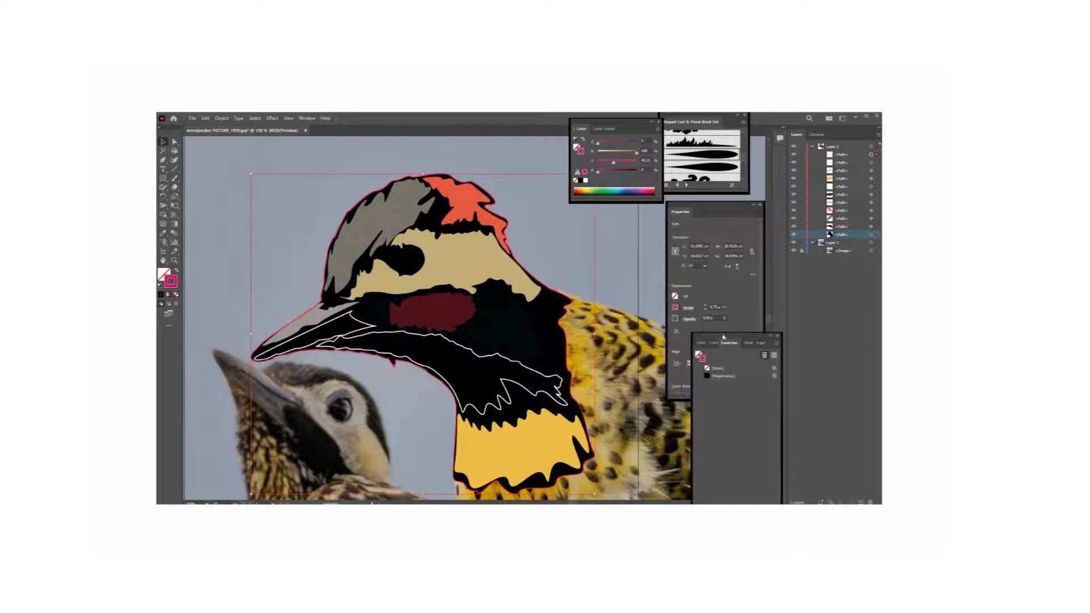
left_click(707, 328)
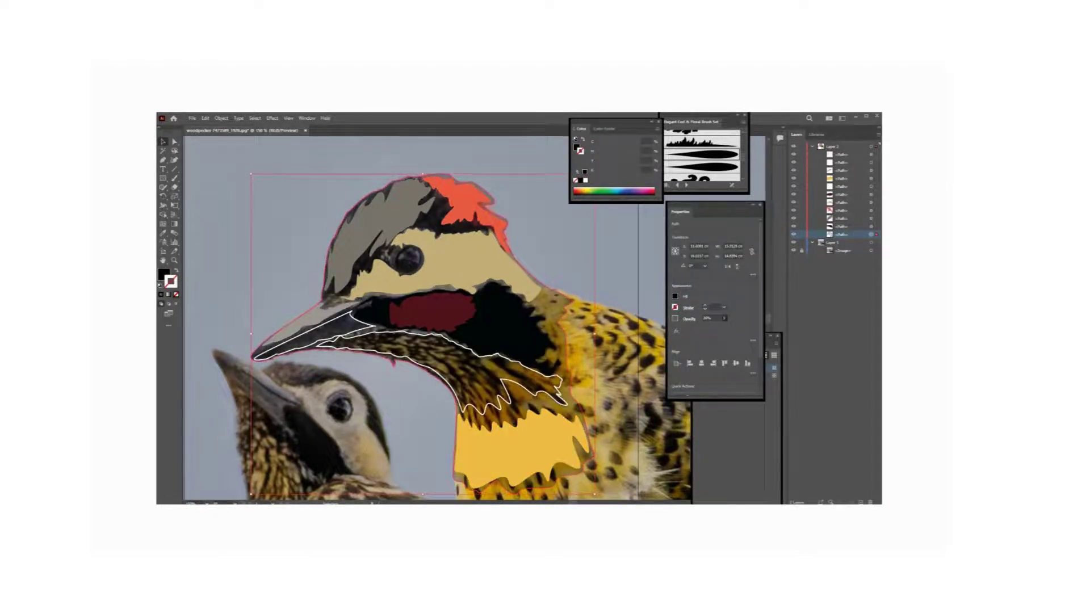
left_click(564, 252)
key("z")
left_click_drag(416, 262, 452, 326)
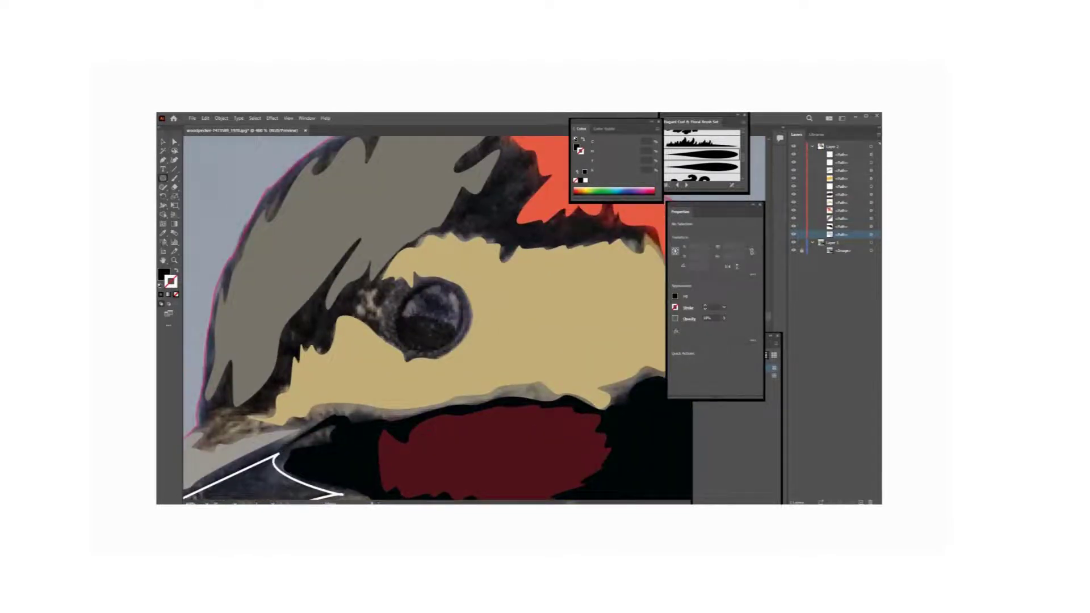
Step: Draw a black pupil circle, flatten its top edge and move it onto the eye
left_click_drag(479, 290, 545, 356)
key("v")
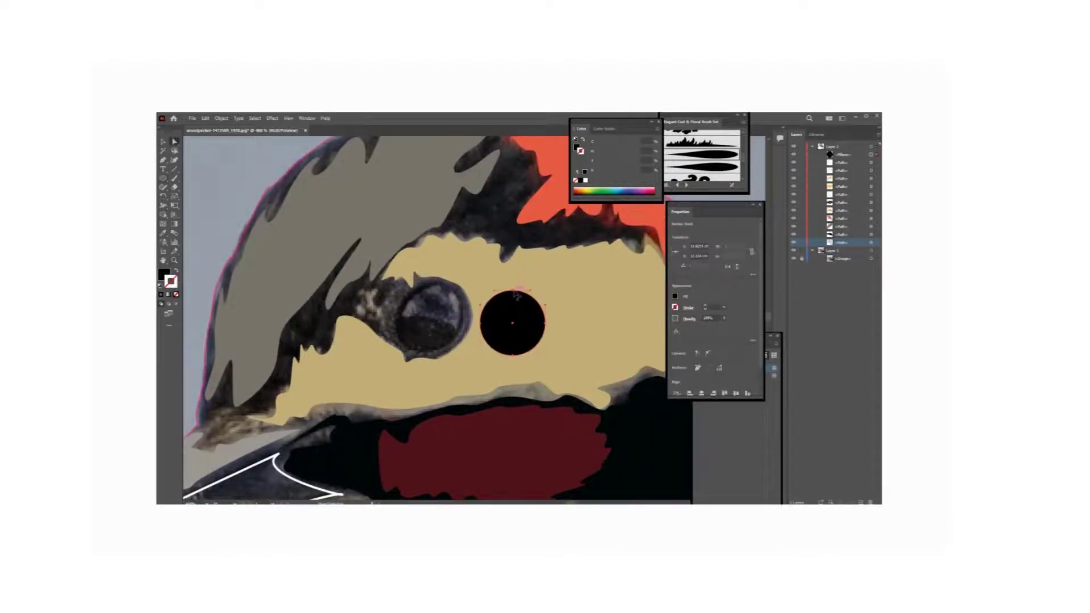
mouse_move(517, 294)
left_mouse_down()
mouse_move(549, 310)
mouse_move(449, 337)
left_mouse_up()
key("v")
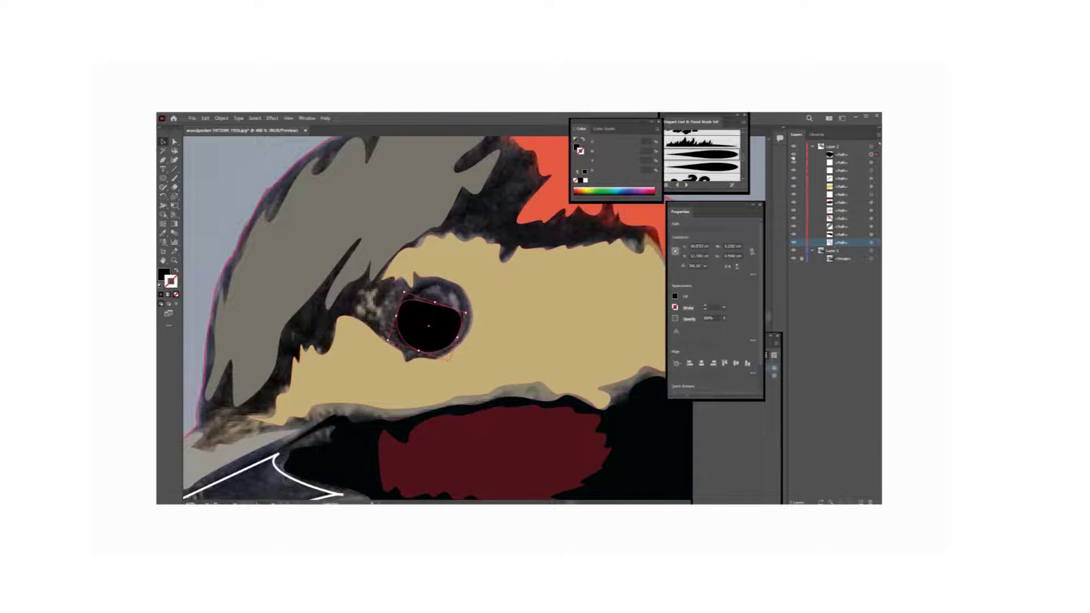
left_click_drag(442, 333, 451, 334)
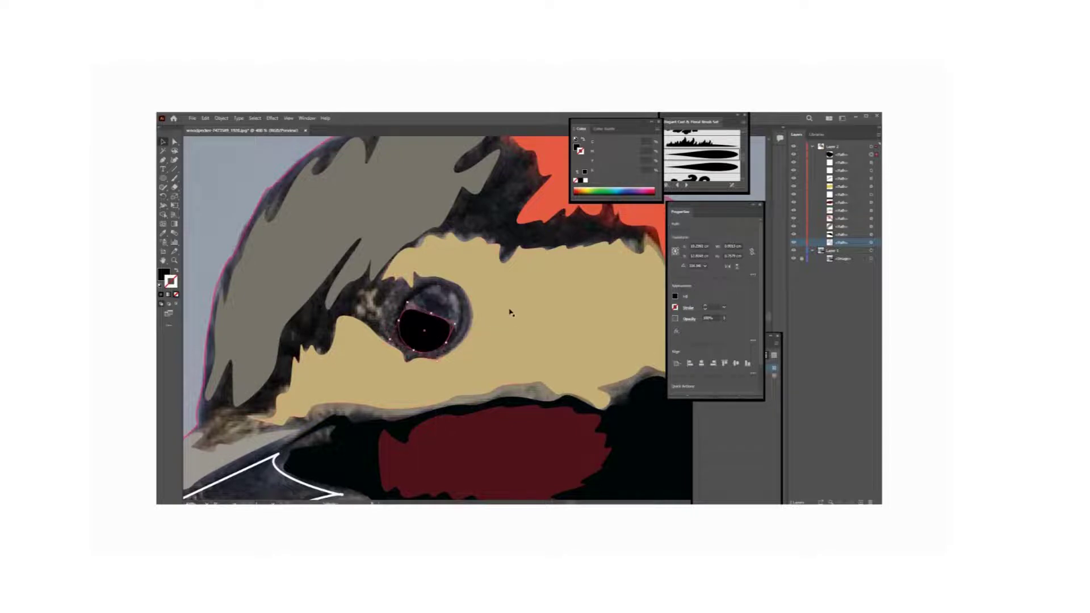
Step: Lock the tan face shape and draw a thin unfilled line across the eye
left_click(515, 297)
key("ctrl+2")
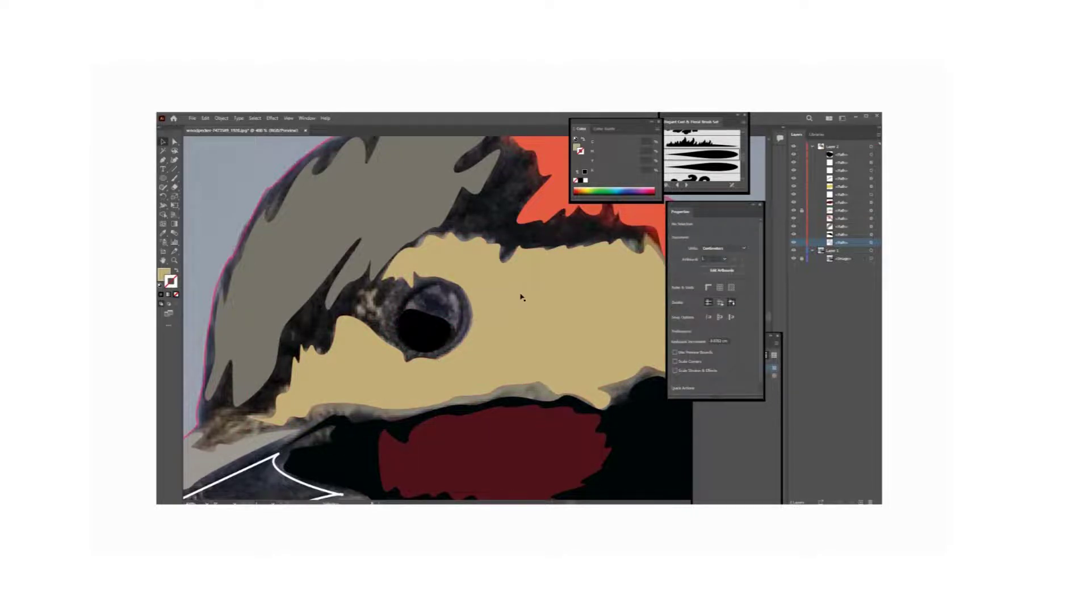
key("backslash")
left_click_drag(397, 310, 567, 309)
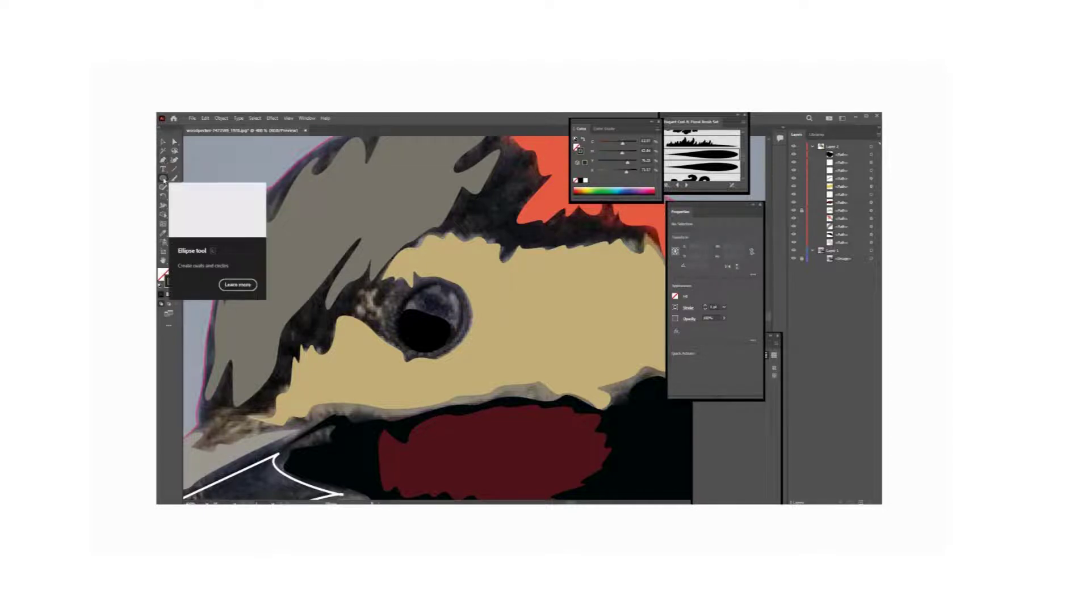
Step: Draw an ellipse over the eye, rotate it to the eye's tilt and eyedrop a black fill
left_click(164, 179)
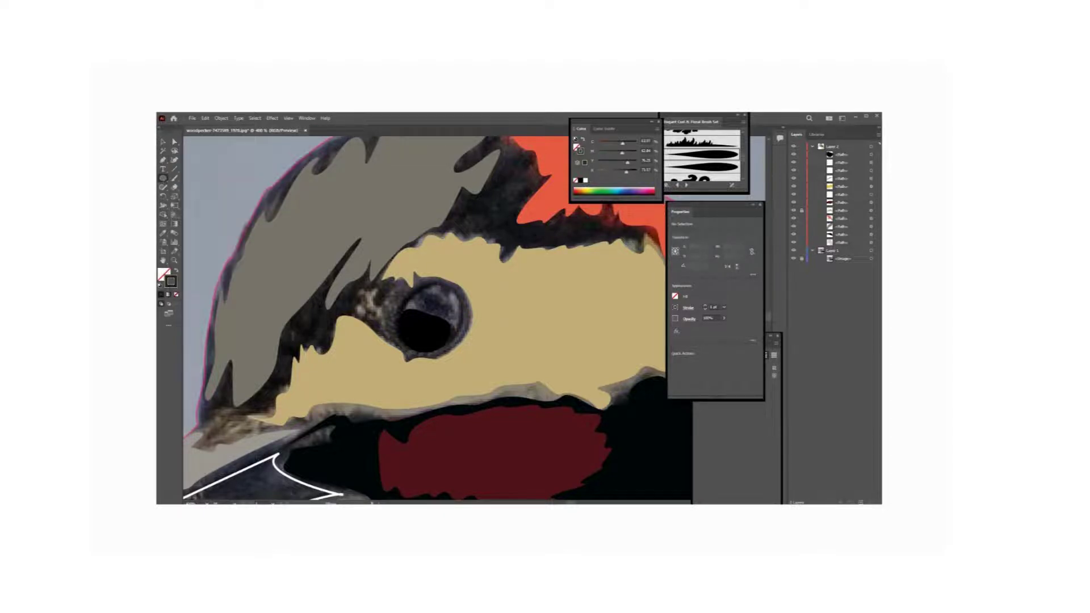
left_click_drag(425, 282, 487, 356)
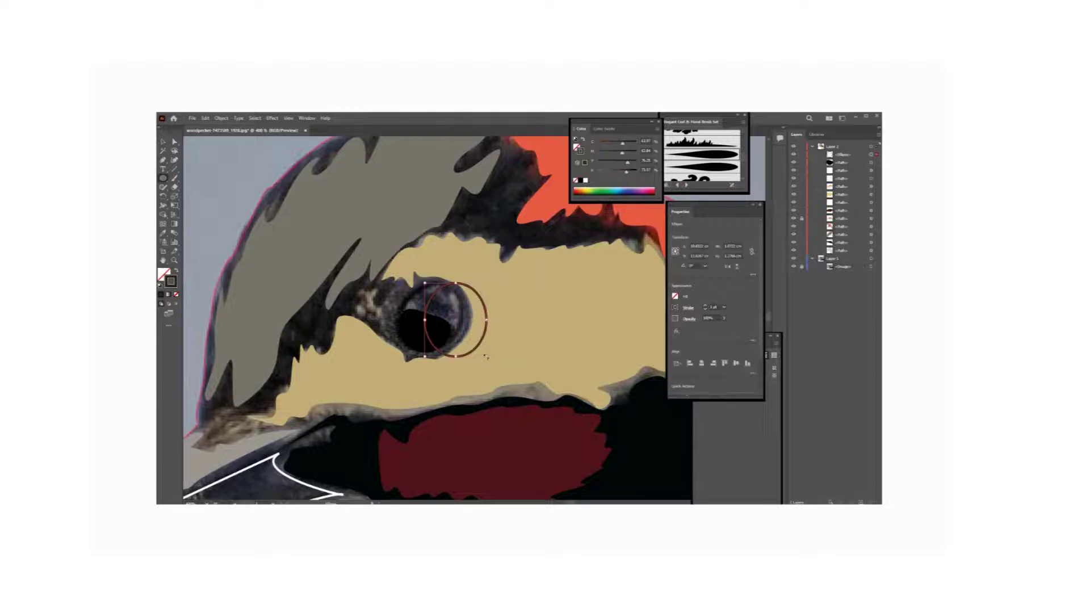
mouse_move(486, 280)
left_mouse_down()
mouse_move(500, 299)
mouse_move(459, 301)
left_mouse_up()
key("v")
key("i")
left_click(353, 292)
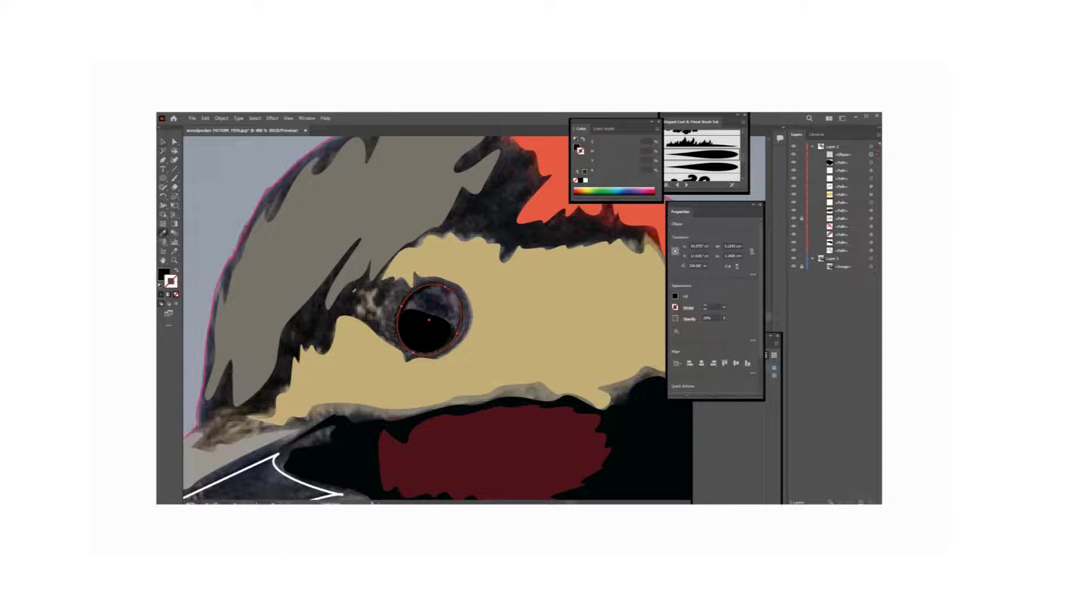
left_click(163, 142)
Step: Recolour the ellipse grey, send it to the back, and set the pupil path's opacity to 4%
double_click(676, 296)
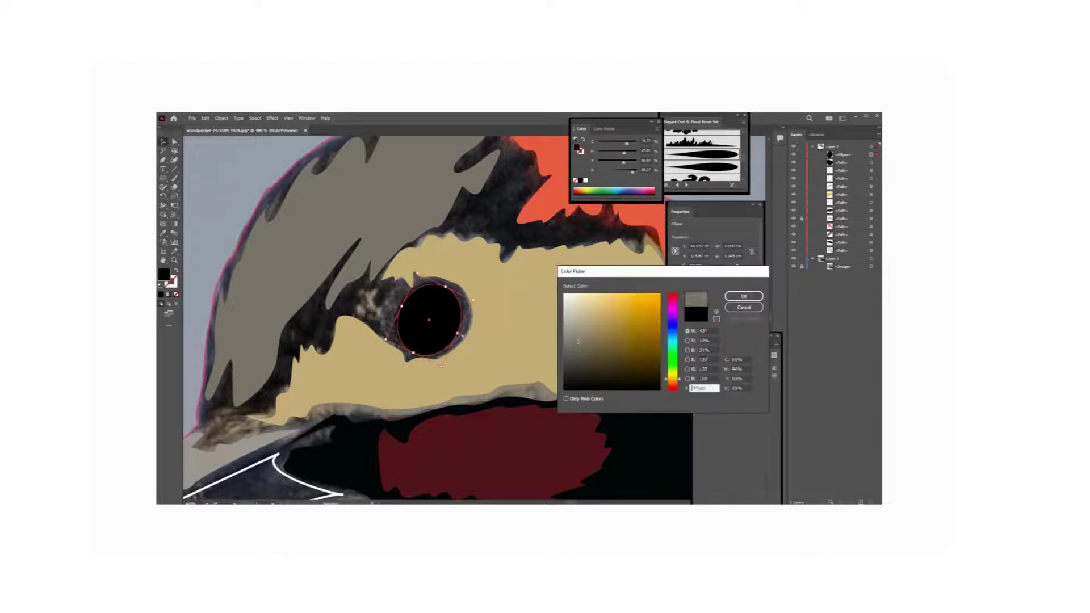
key("Return")
key("ctrl+shift+bracketleft")
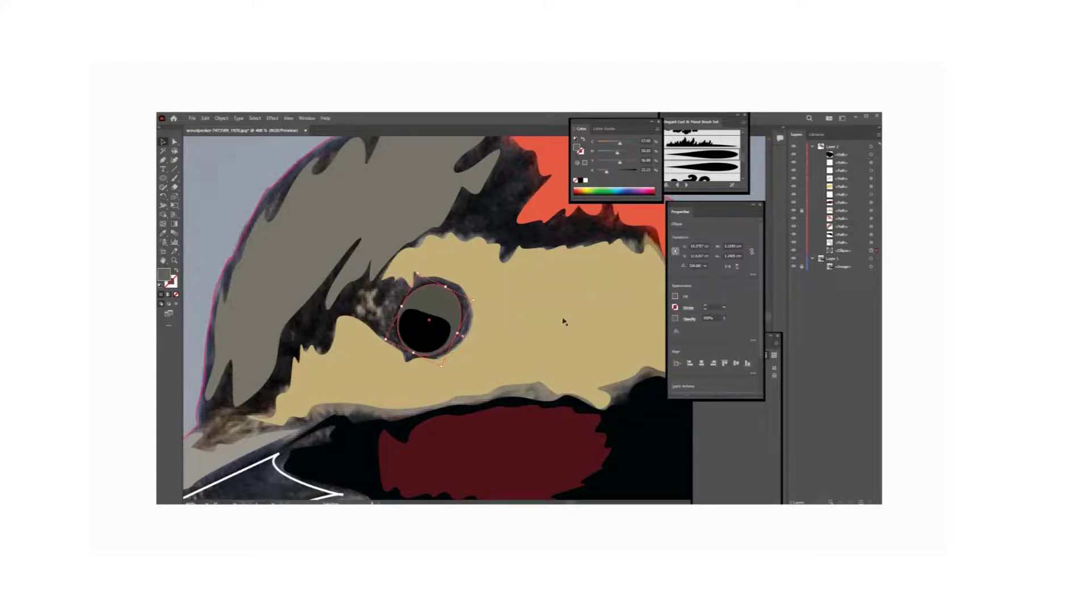
left_click(587, 287)
left_click(448, 319)
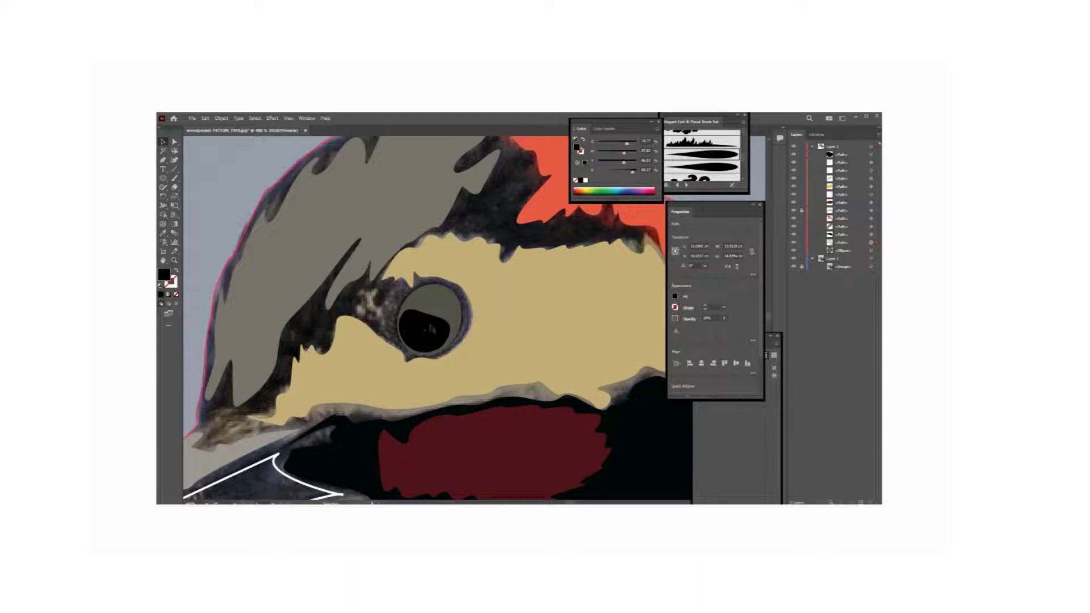
left_click(707, 318)
type("4")
key("Return")
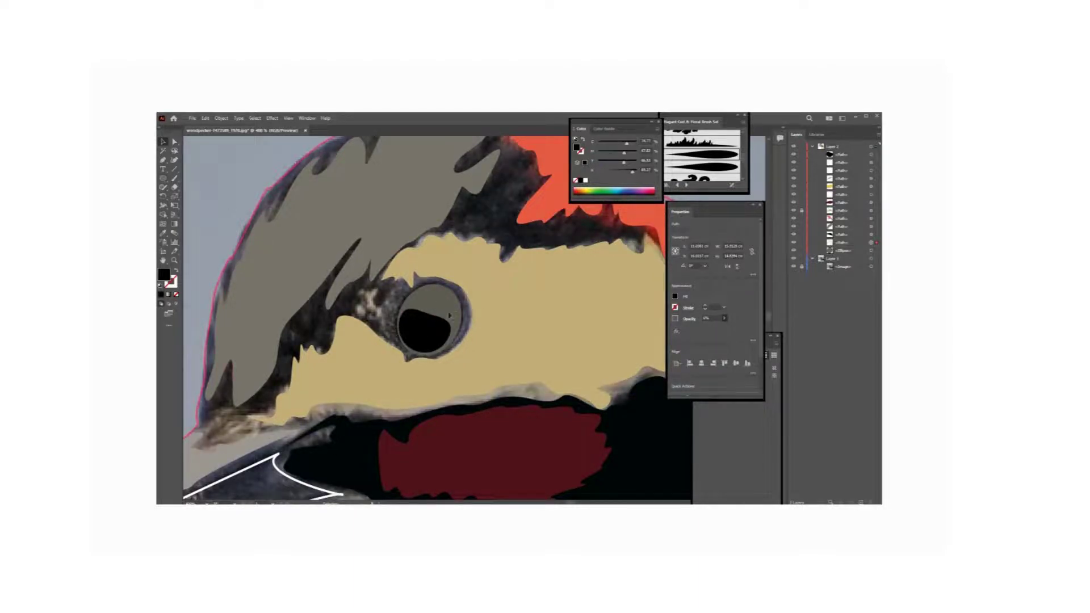
Step: Delete the trial grey ellipse and draw a new ellipse over the eye
key("l")
key("Delete")
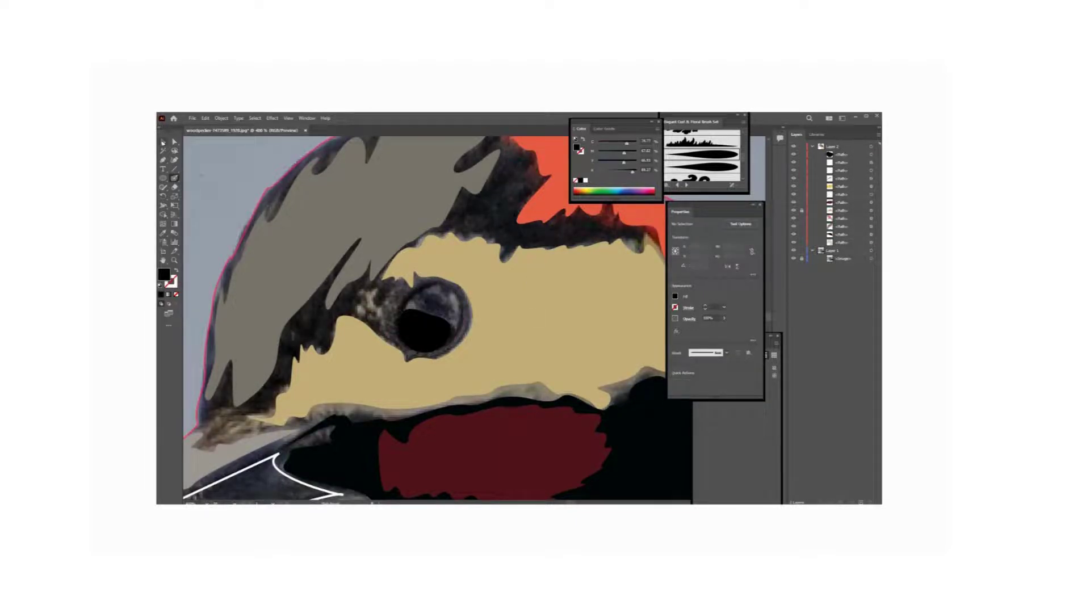
mouse_move(397, 308)
left_mouse_down()
mouse_move(452, 354)
mouse_move(442, 334)
left_mouse_up()
key("l")
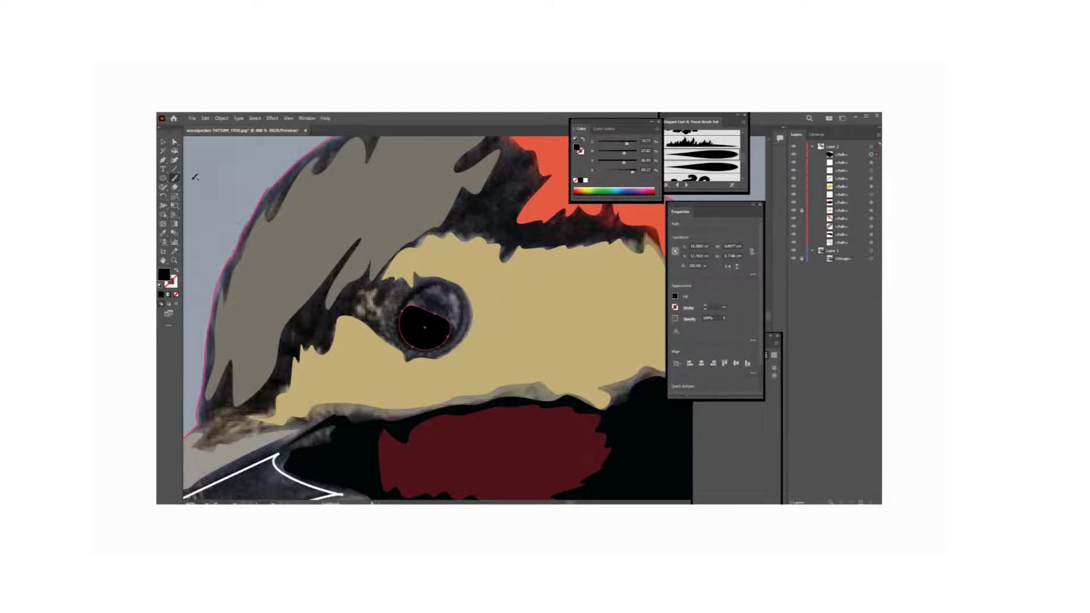
left_click(164, 161)
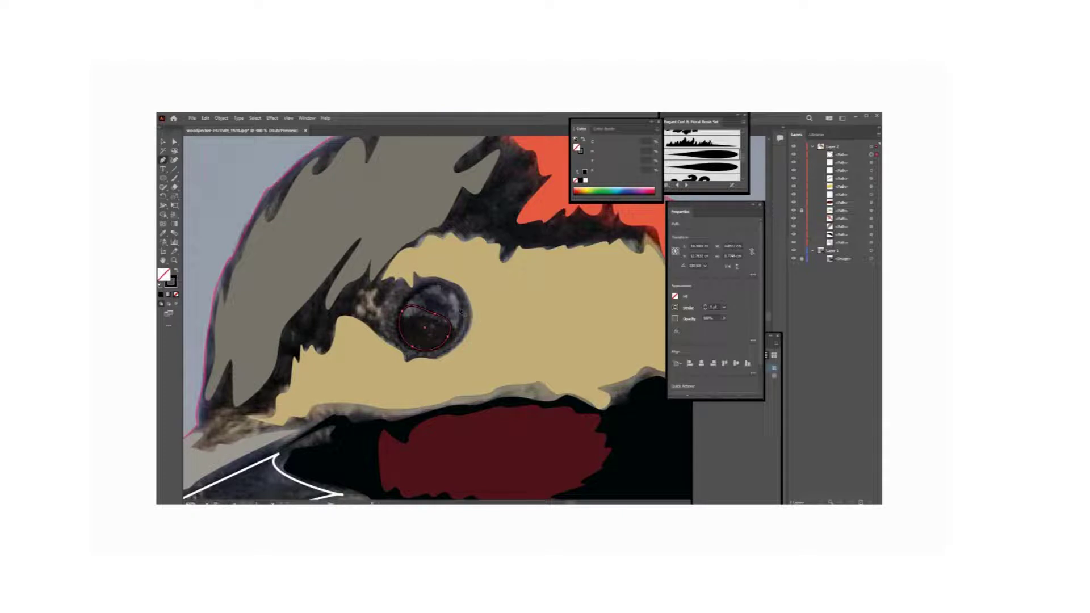
Step: Swap stroke and fill so the pupil path is filled solid black
key("shift+x")
key("v")
left_click(485, 341)
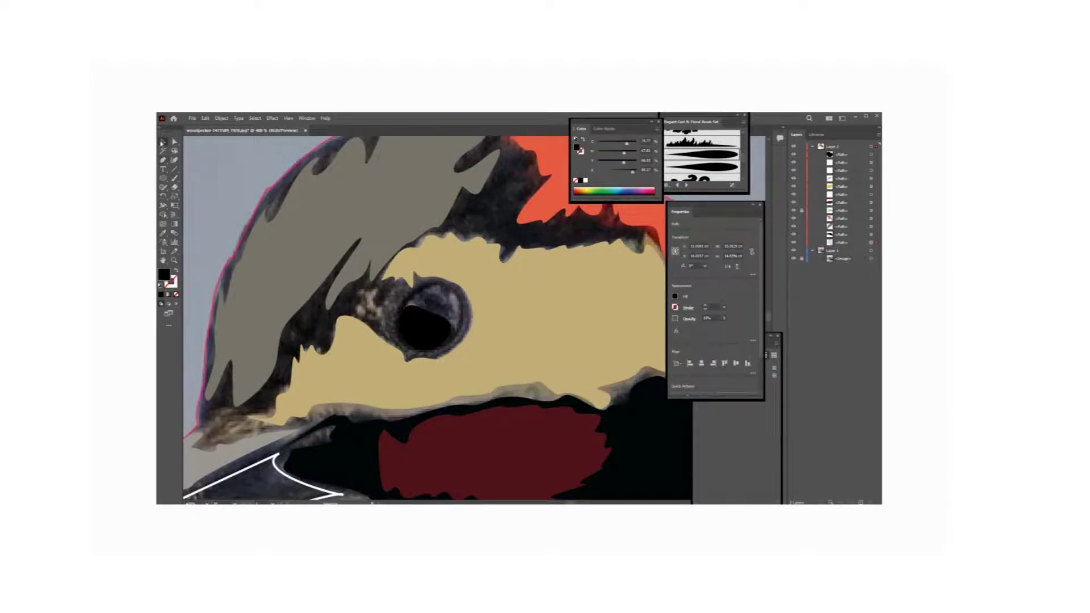
key("ctrl+shift+a")
left_click(163, 160)
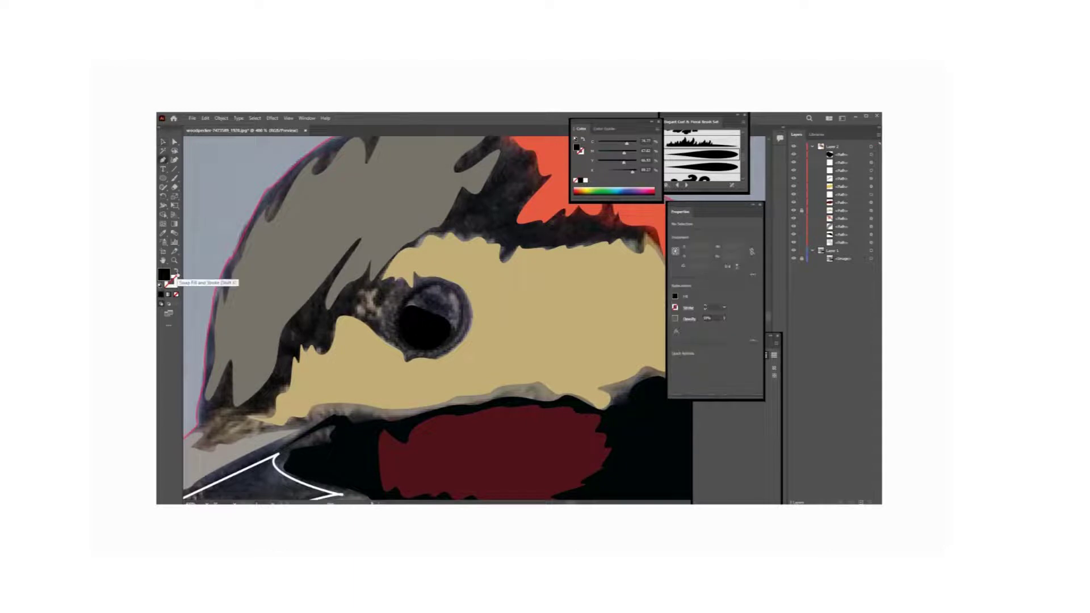
Step: Trace crescent highlight outlines along the upper edge of the pupil with a black stroke
left_click(175, 271)
mouse_move(452, 294)
left_mouse_down()
mouse_move(455, 314)
mouse_move(444, 296)
left_mouse_up()
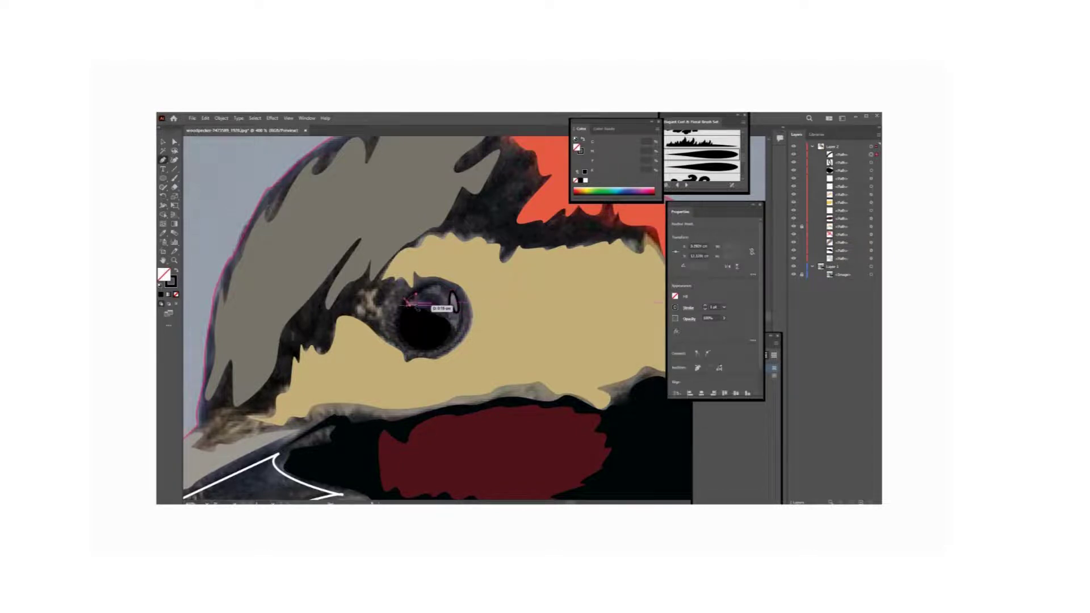
left_click(411, 300)
left_click_drag(438, 293, 442, 291)
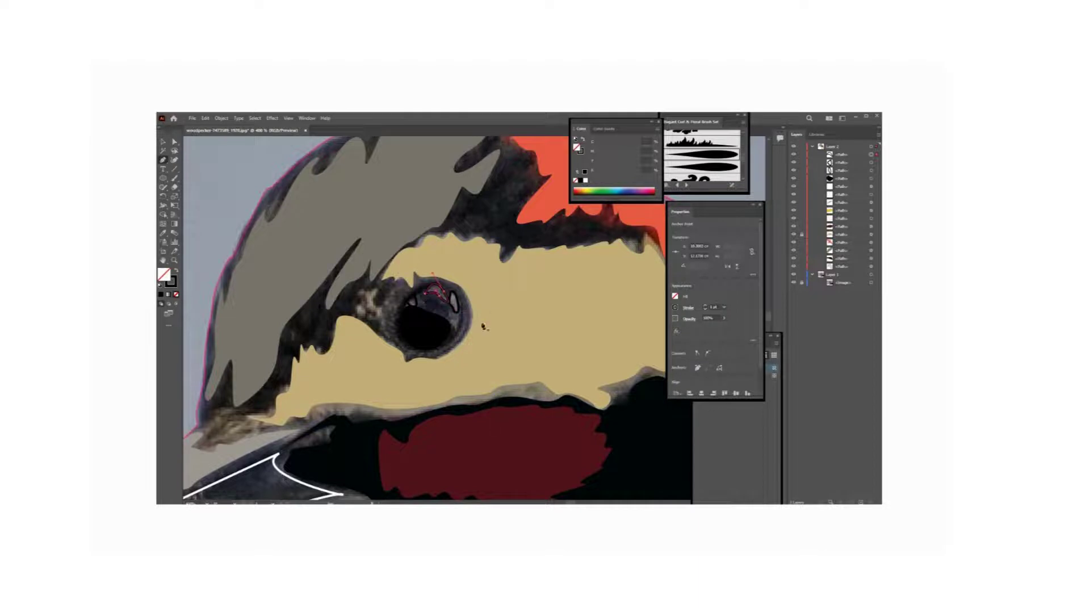
left_click(422, 294)
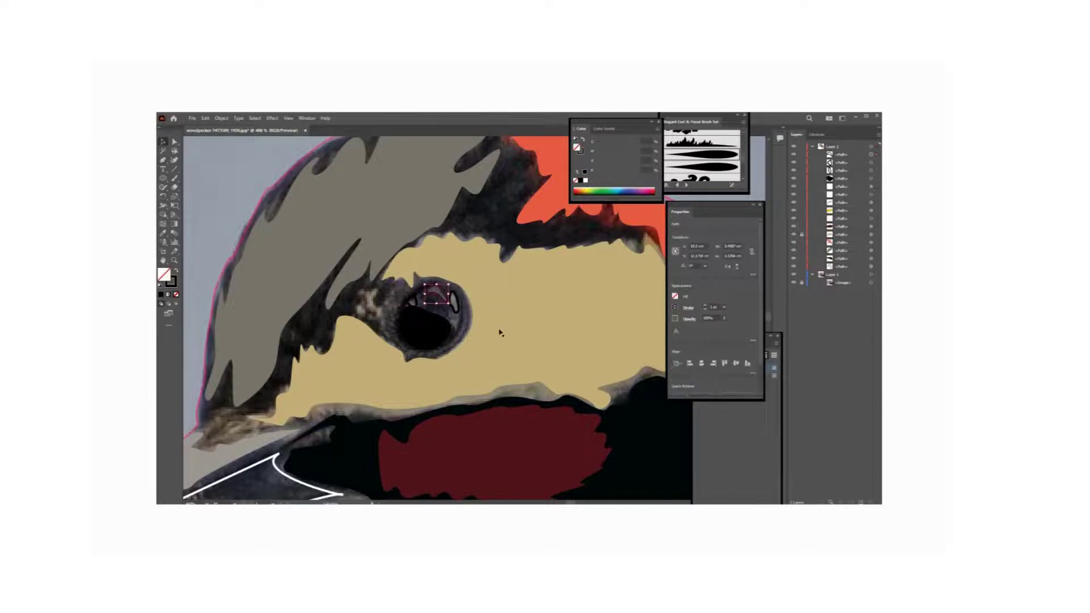
left_click(453, 330)
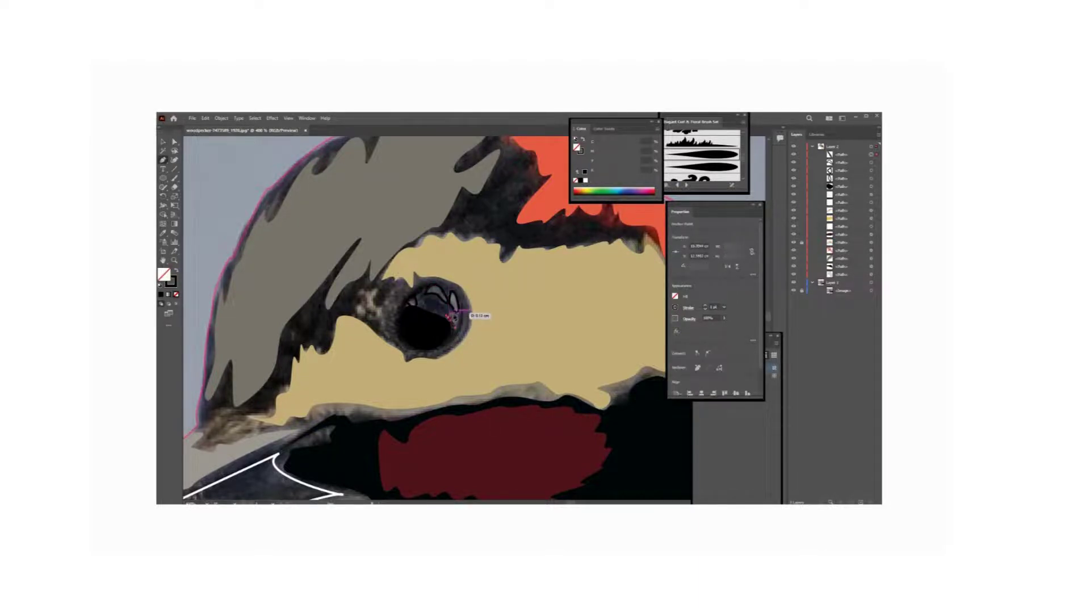
left_click(463, 312)
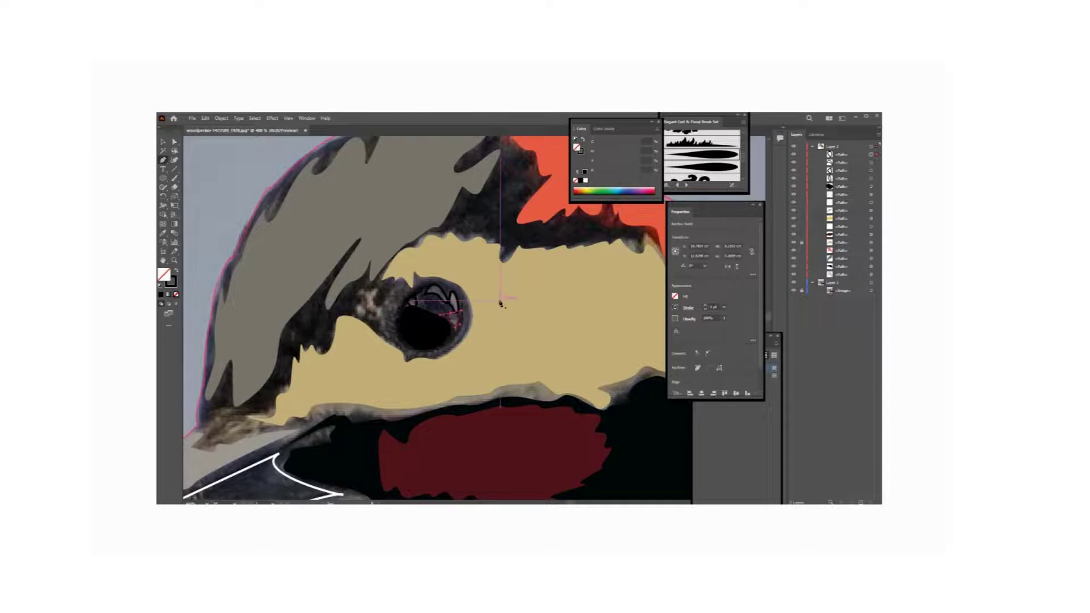
Step: Fill the selected highlight paths white, then draw a circle over the eye
key("a")
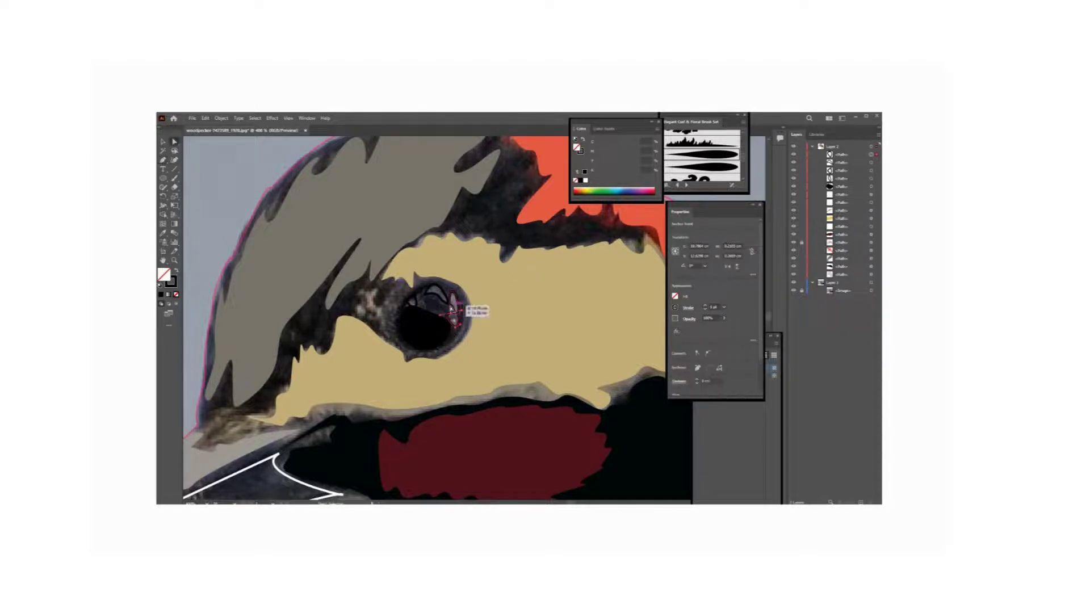
left_click_drag(477, 309, 423, 287)
key("shift+x")
double_click(675, 296)
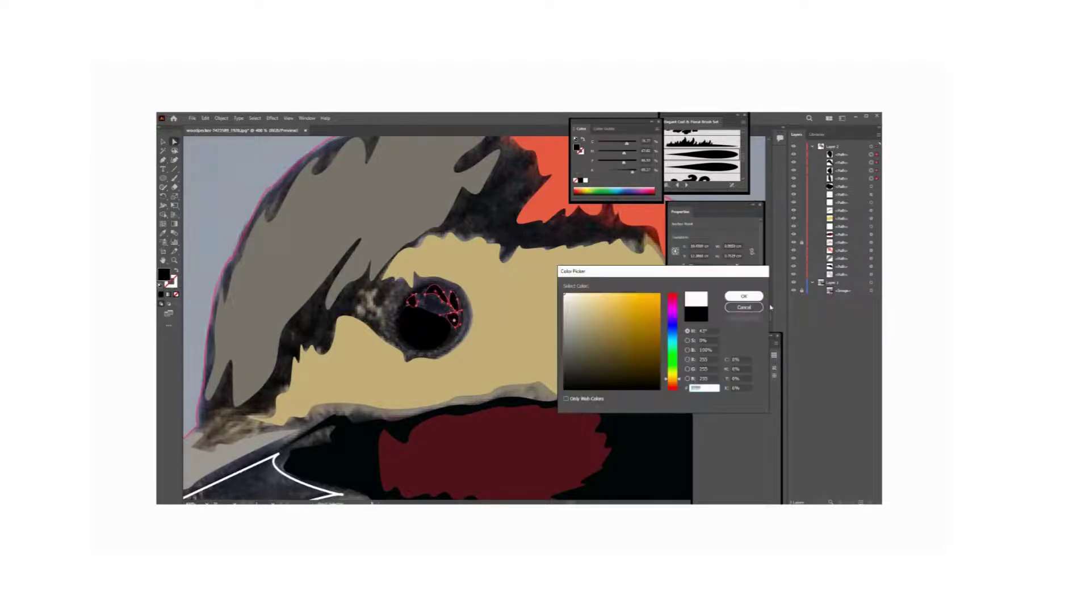
left_click(742, 296)
left_click(552, 305)
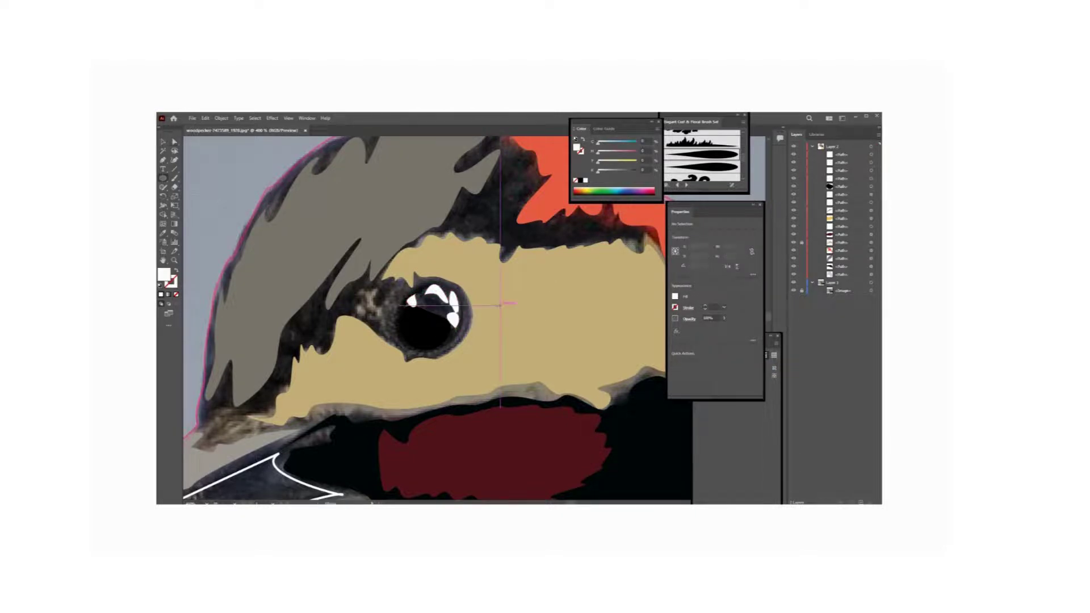
left_click(163, 178)
mouse_move(453, 355)
left_mouse_down()
mouse_move(423, 293)
mouse_move(400, 283)
left_mouse_up()
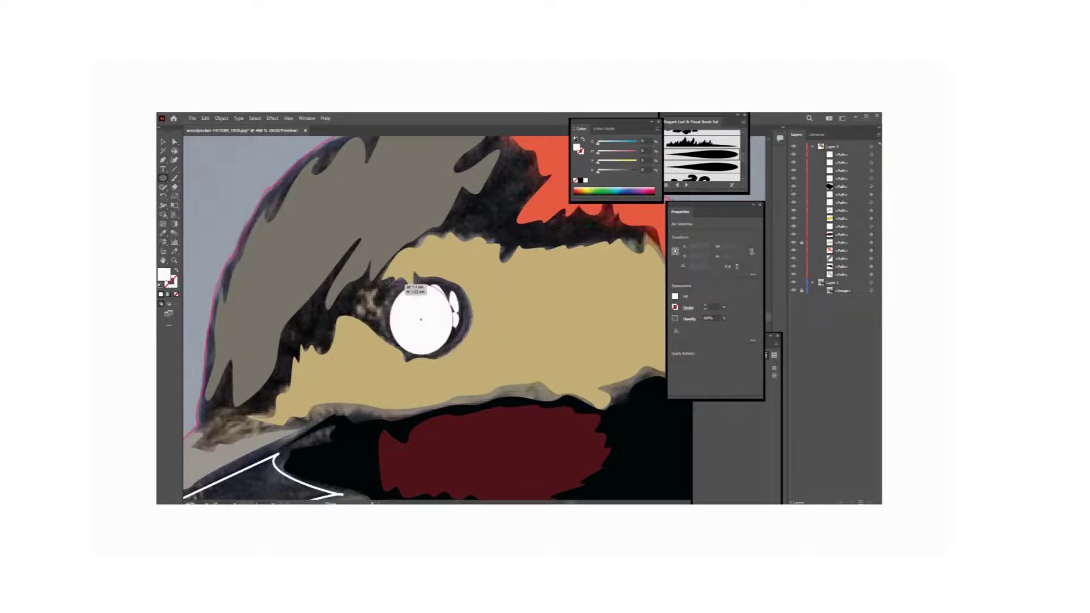
Step: Centre the circle on the eye, fill it dark grey and send it behind the highlights
key("v")
left_click_drag(421, 318, 445, 338)
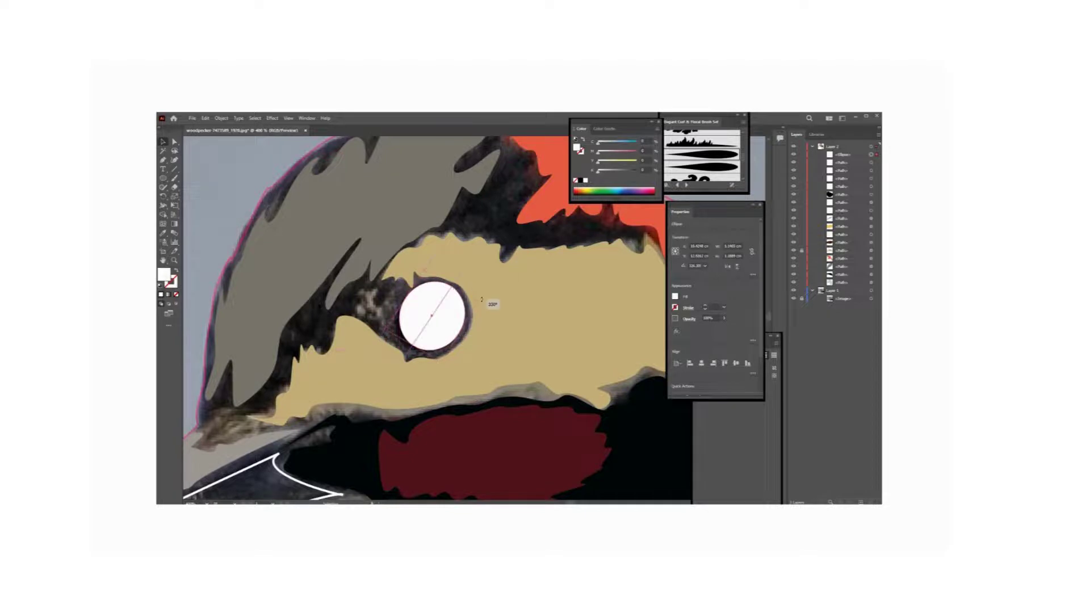
double_click(164, 277)
left_click(573, 372)
left_click(745, 299)
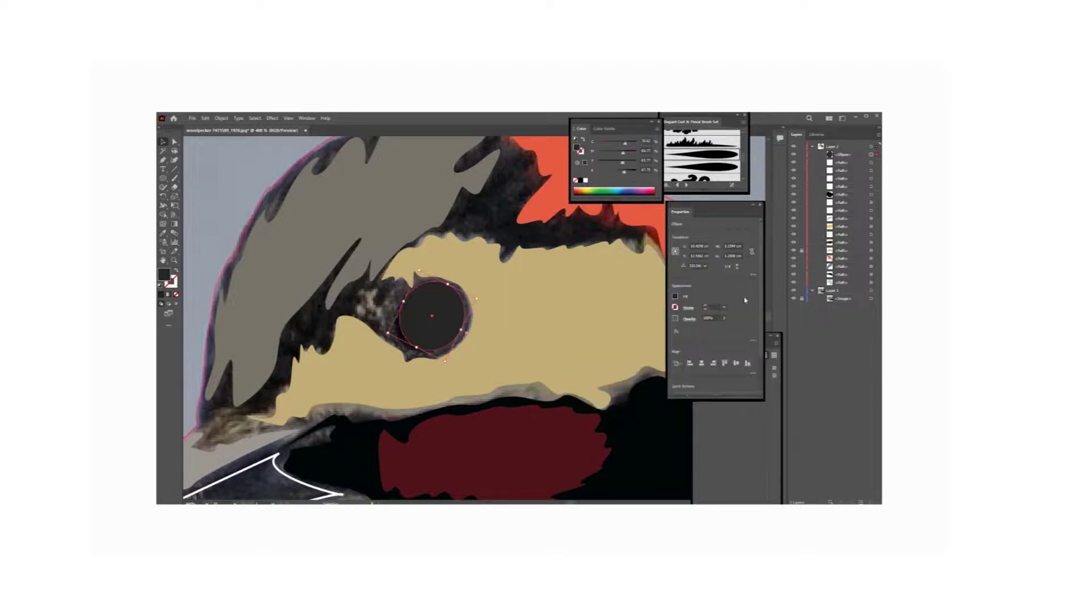
key("ctrl+shift+bracketleft")
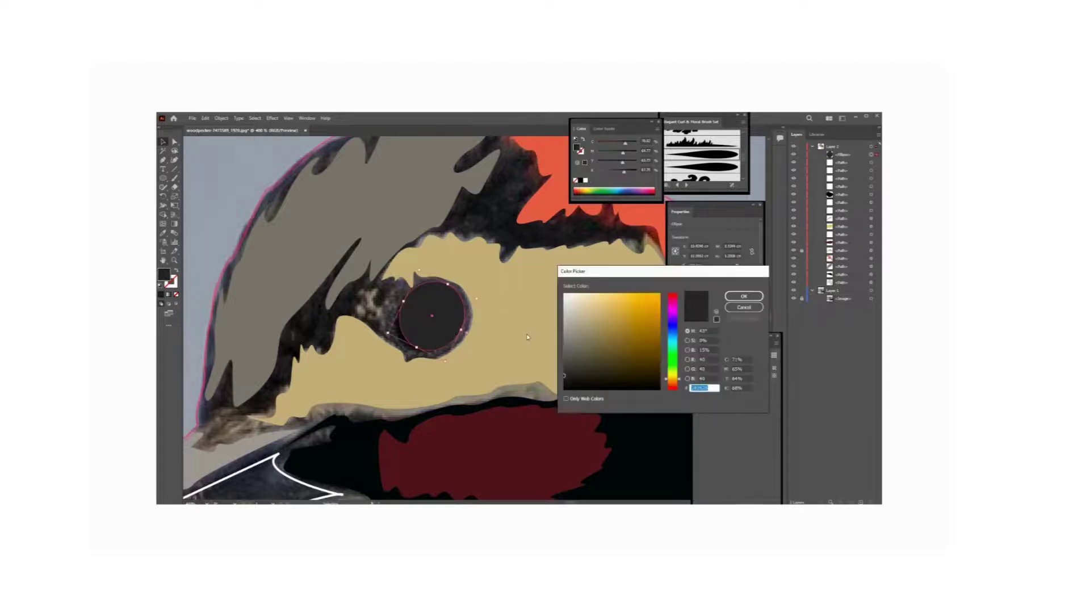
key("Return")
right_click(432, 315)
left_click(568, 336)
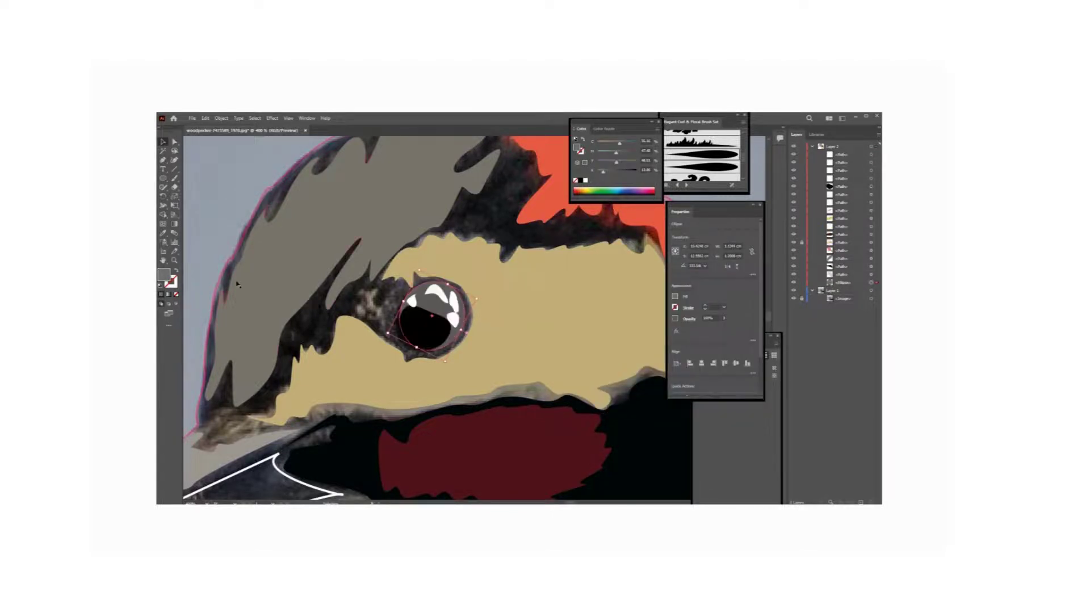
key("ctrl+shift+a")
Step: Pull out a pupil anchor, rotate the black pupil slightly, and zoom out to the whole woodpecker
left_click(434, 343)
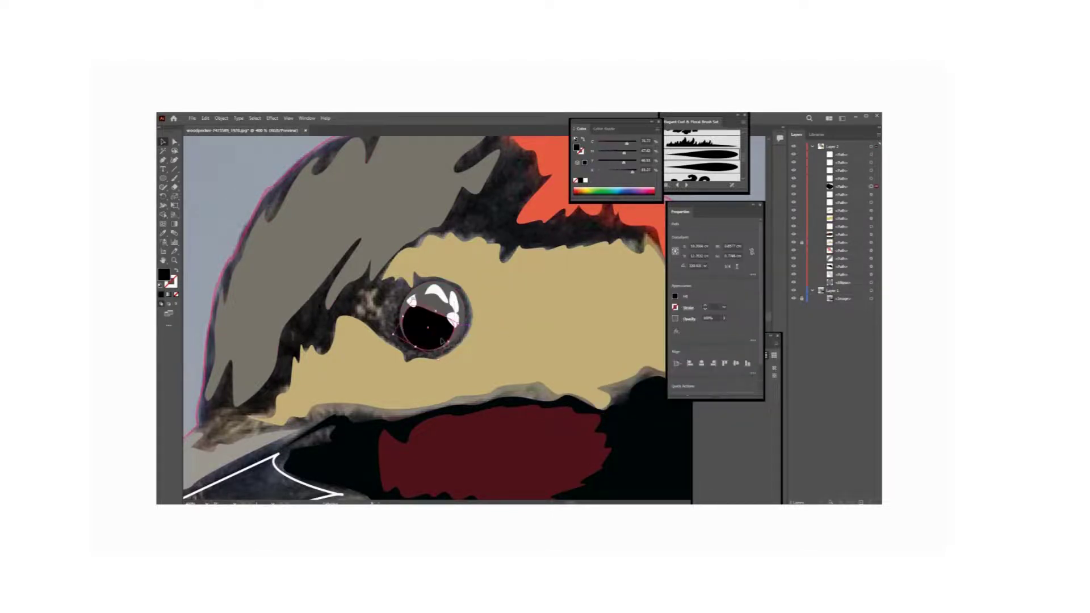
key("a")
key("ctrl+shift+a")
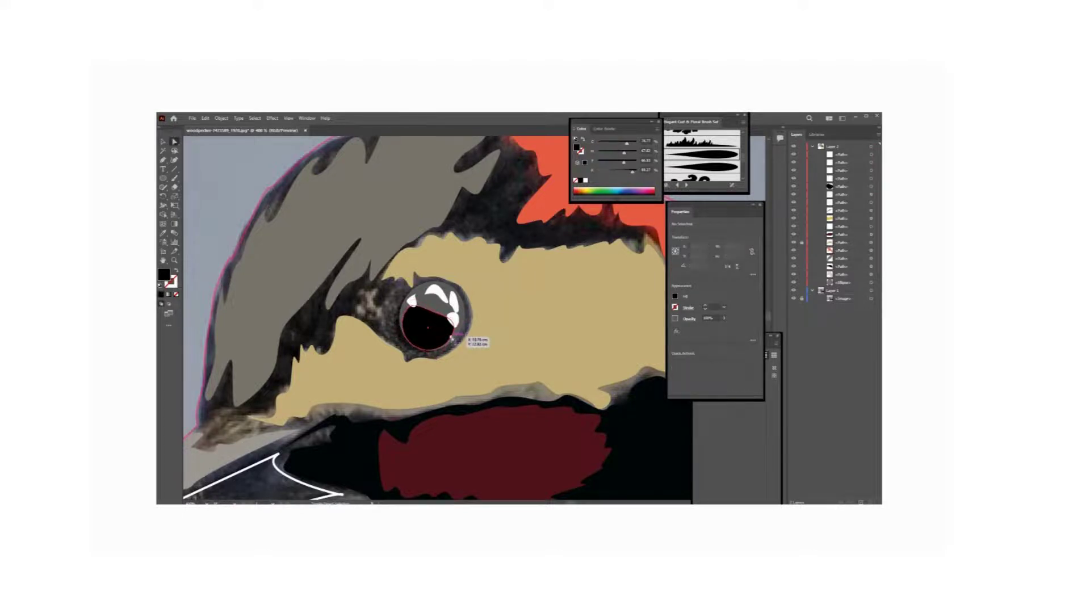
left_click(406, 313)
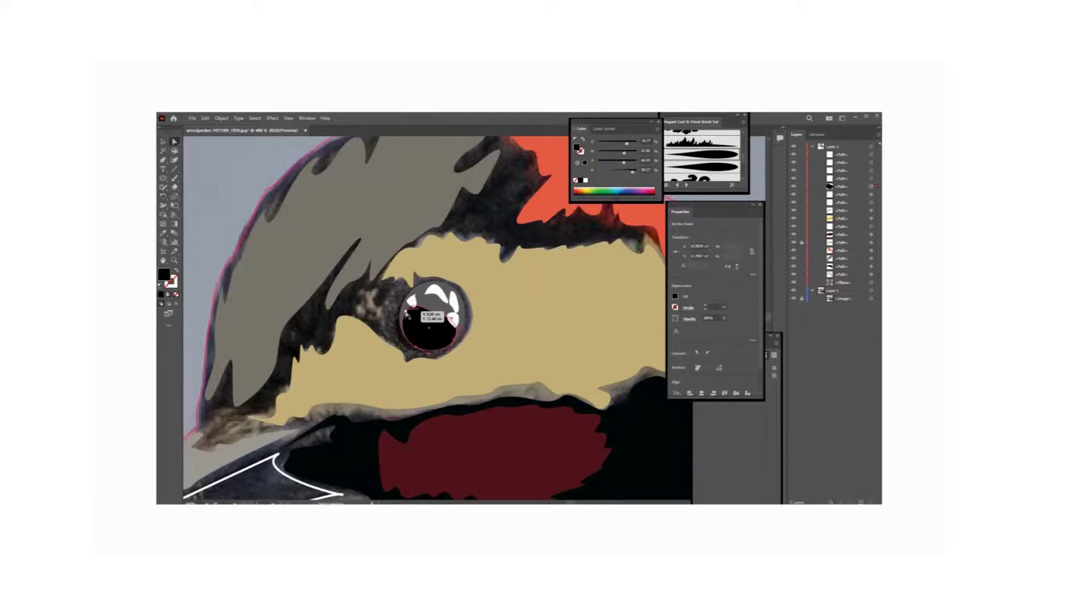
left_click_drag(406, 312, 397, 319)
key("v")
left_click_drag(447, 345, 465, 316)
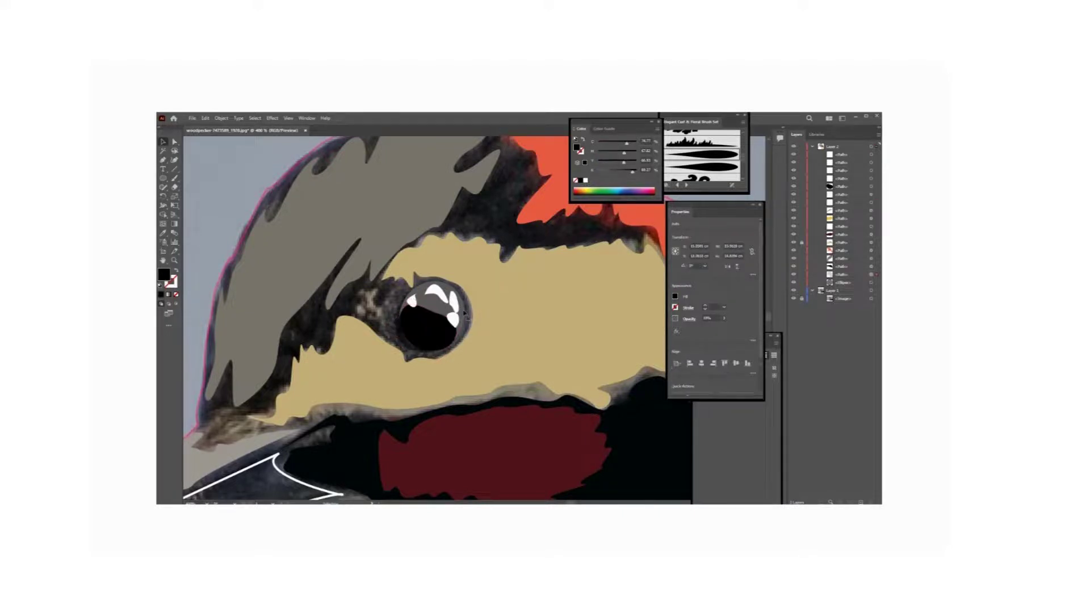
key("z")
key("ctrl+1")
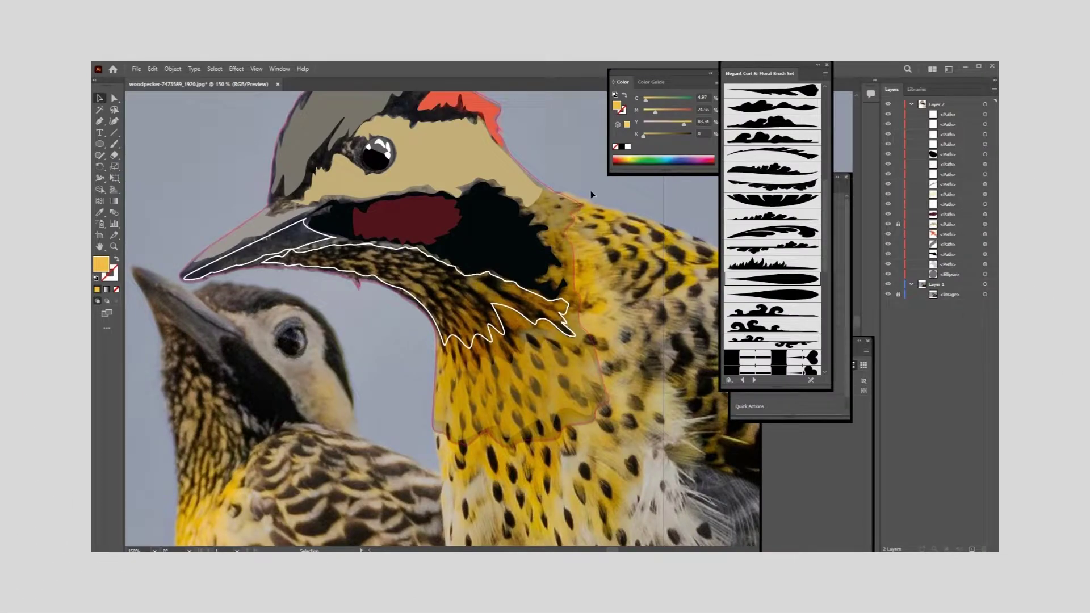
Step: Set the colour to black and apply the teardrop art brush to the leaf shape
key("b")
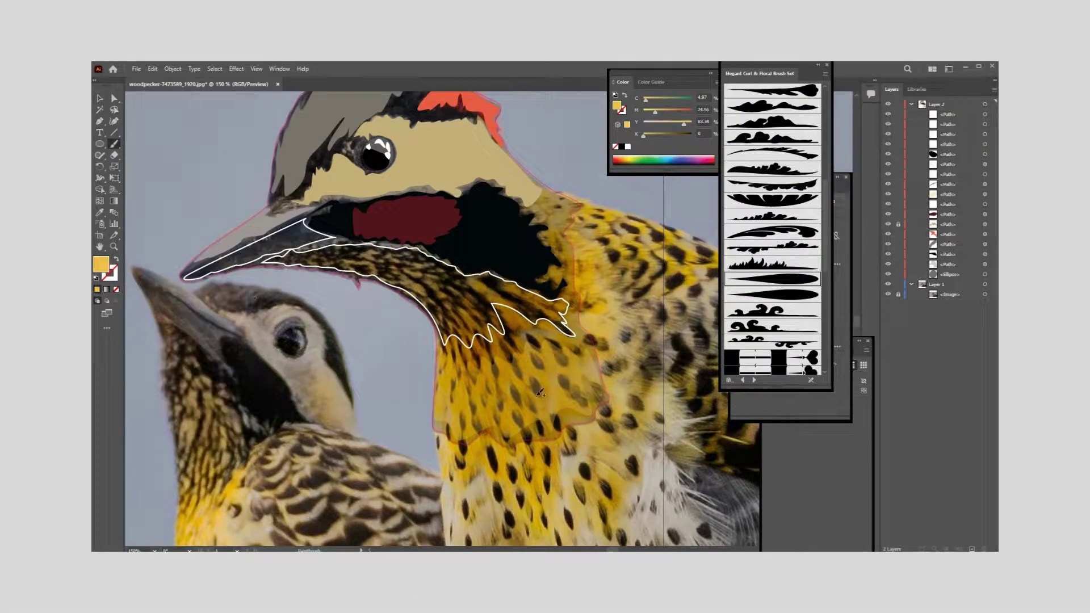
left_click_drag(536, 375, 539, 398)
double_click(103, 269)
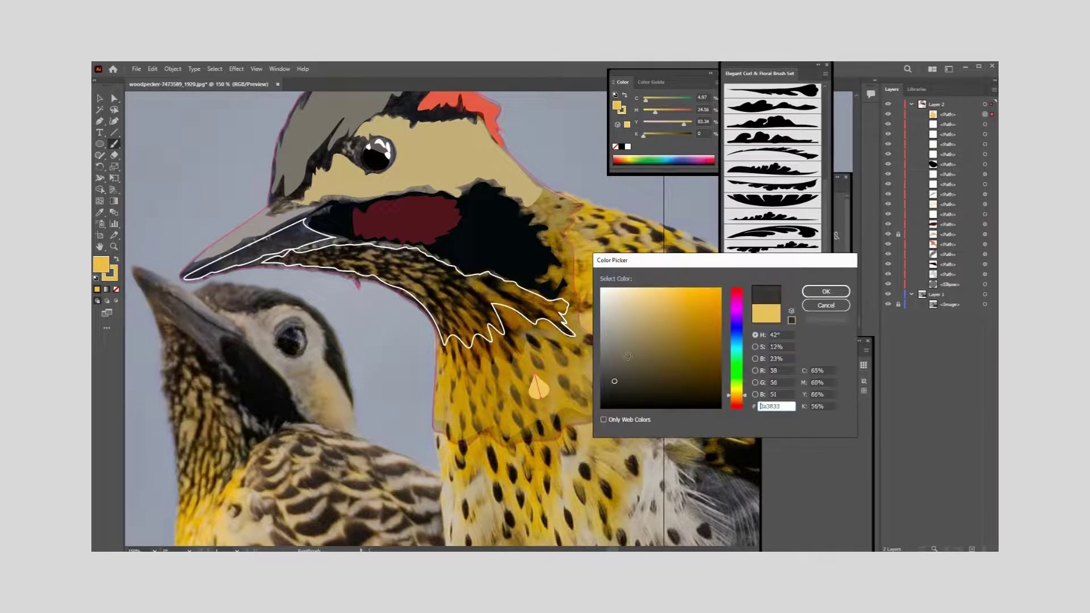
left_click(642, 322)
key("Return")
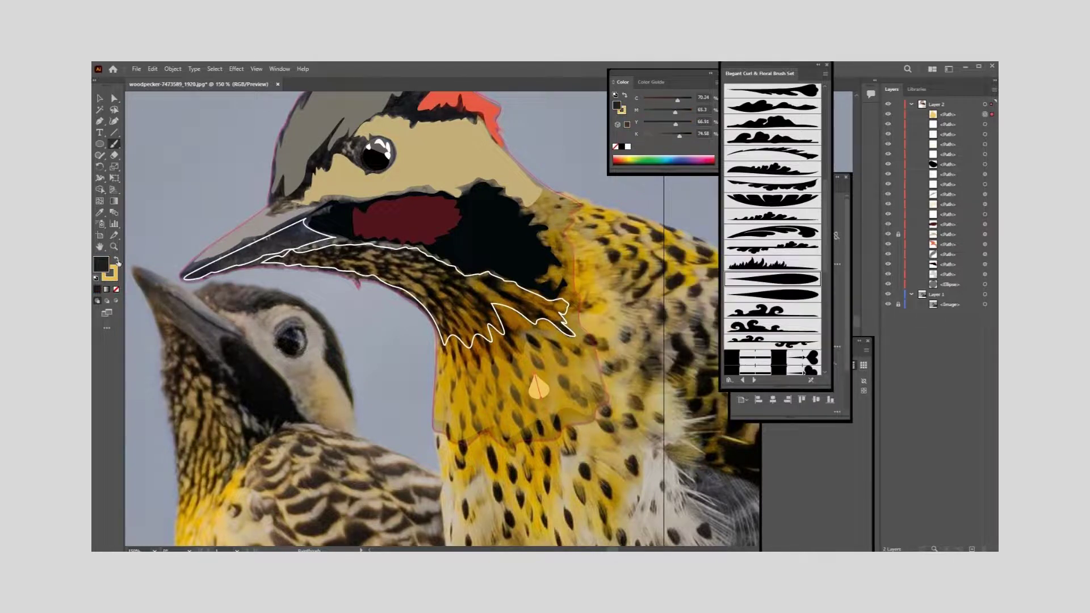
key("shift+x")
left_click(801, 92)
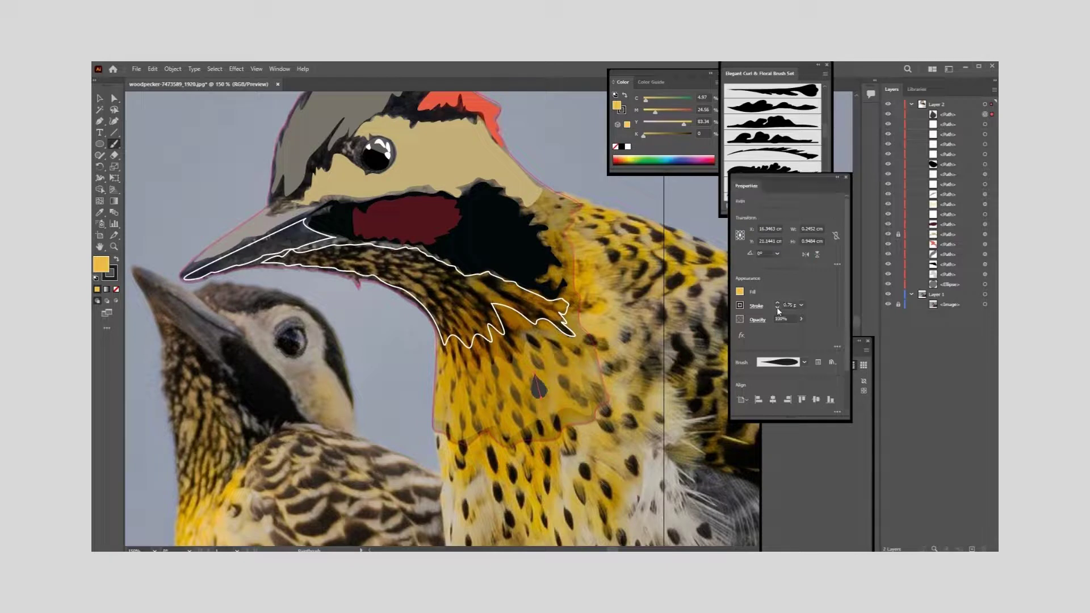
Step: Paste a copy of the leaf onto the breast and thin its stroke to 0.25 pt
key("v")
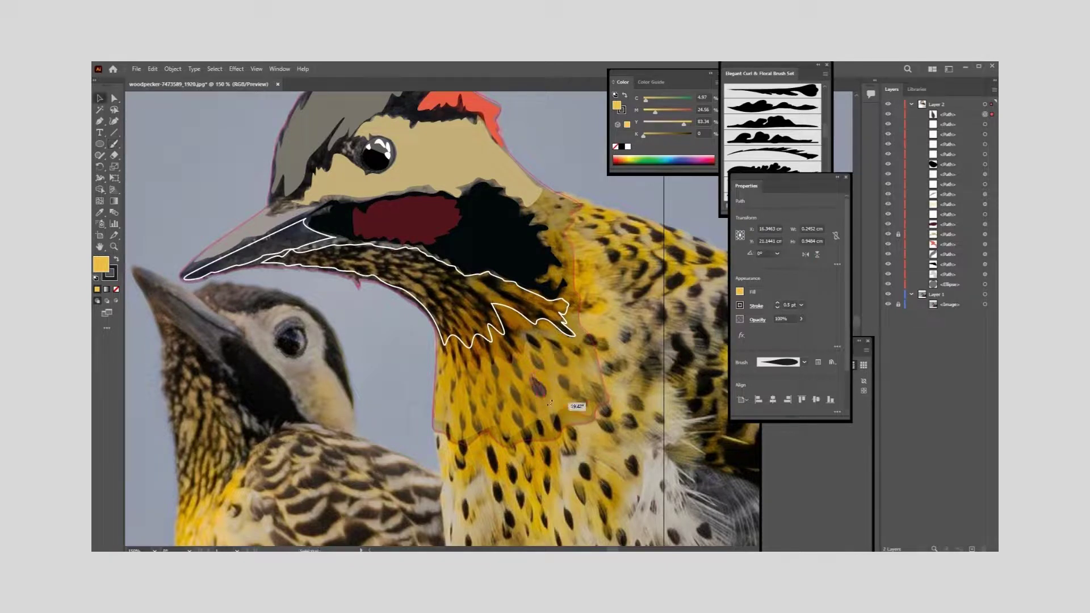
key("ctrl+c")
key("ctrl+v")
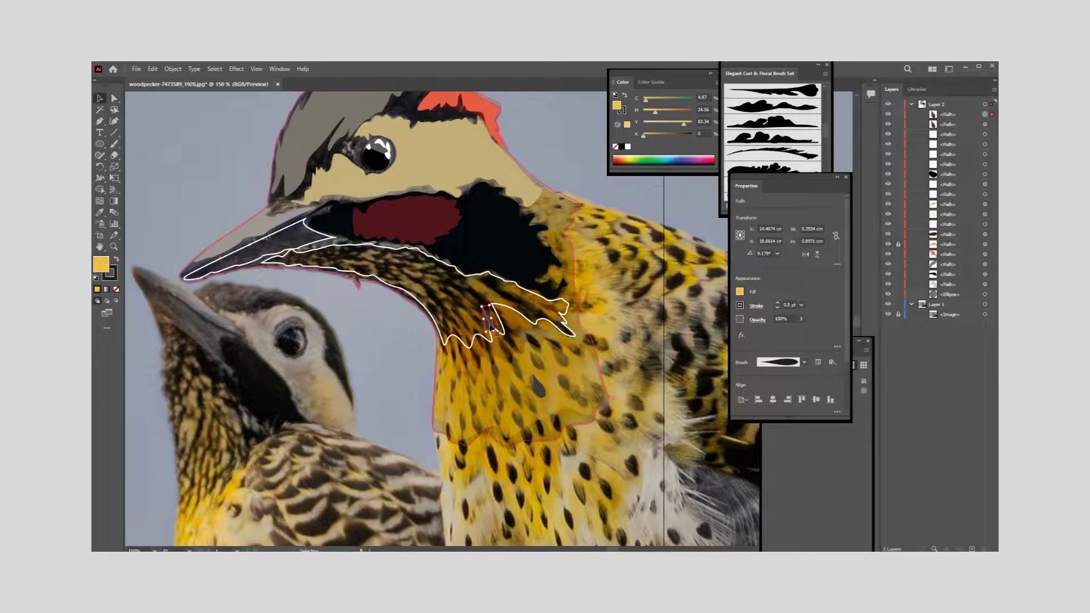
left_click_drag(494, 333, 566, 388)
left_click(777, 307)
left_click(391, 379)
Step: Paint rows of teardrop spots across the breast with the Paintbrush and no fill
key("b")
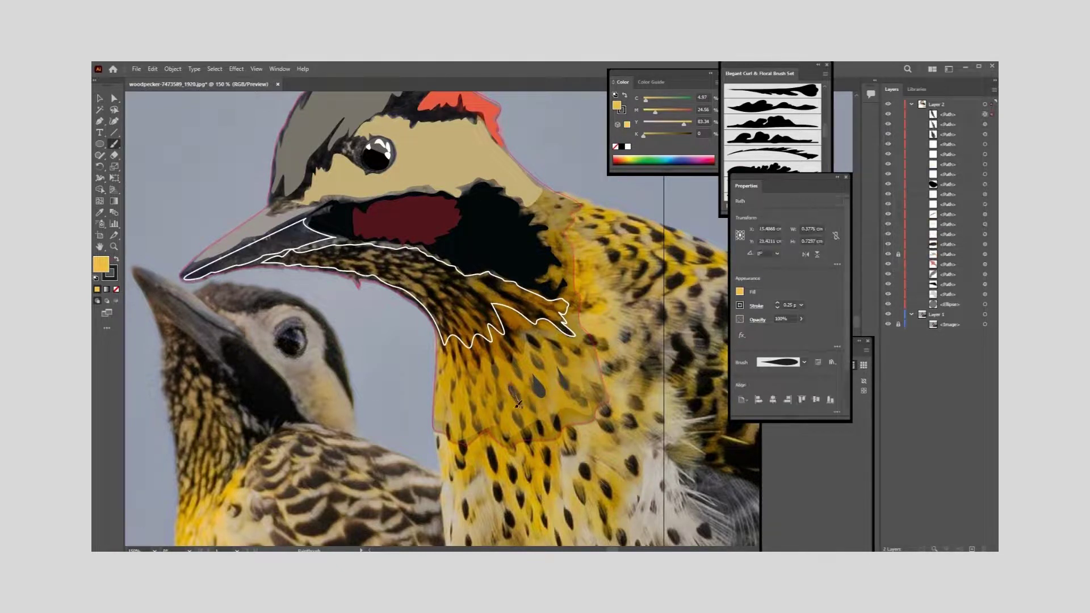
left_click(739, 292)
left_click(636, 325)
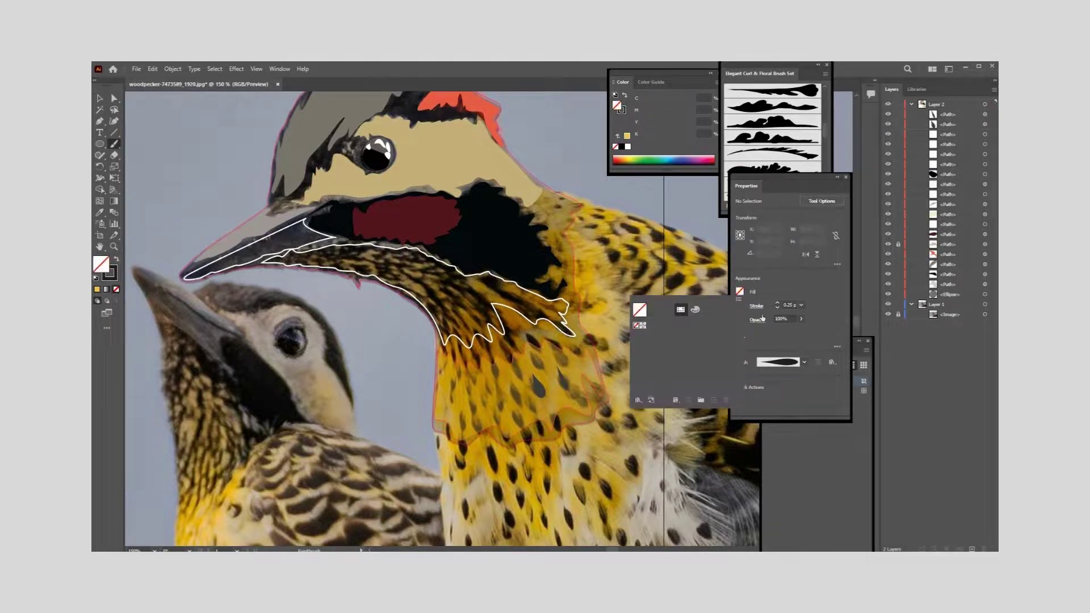
mouse_move(526, 404)
left_mouse_down()
mouse_move(524, 385)
mouse_move(487, 420)
left_mouse_up()
left_click_drag(500, 392, 501, 412)
mouse_move(493, 372)
left_mouse_down()
mouse_move(507, 400)
mouse_move(478, 417)
left_mouse_up()
mouse_move(481, 390)
left_mouse_down()
mouse_move(483, 412)
mouse_move(454, 404)
mouse_move(465, 411)
left_mouse_up()
left_click_drag(476, 401, 475, 417)
mouse_move(488, 370)
left_mouse_down()
mouse_move(487, 387)
mouse_move(498, 382)
left_mouse_up()
mouse_move(511, 372)
left_mouse_down()
mouse_move(510, 392)
mouse_move(519, 377)
mouse_move(531, 394)
left_mouse_up()
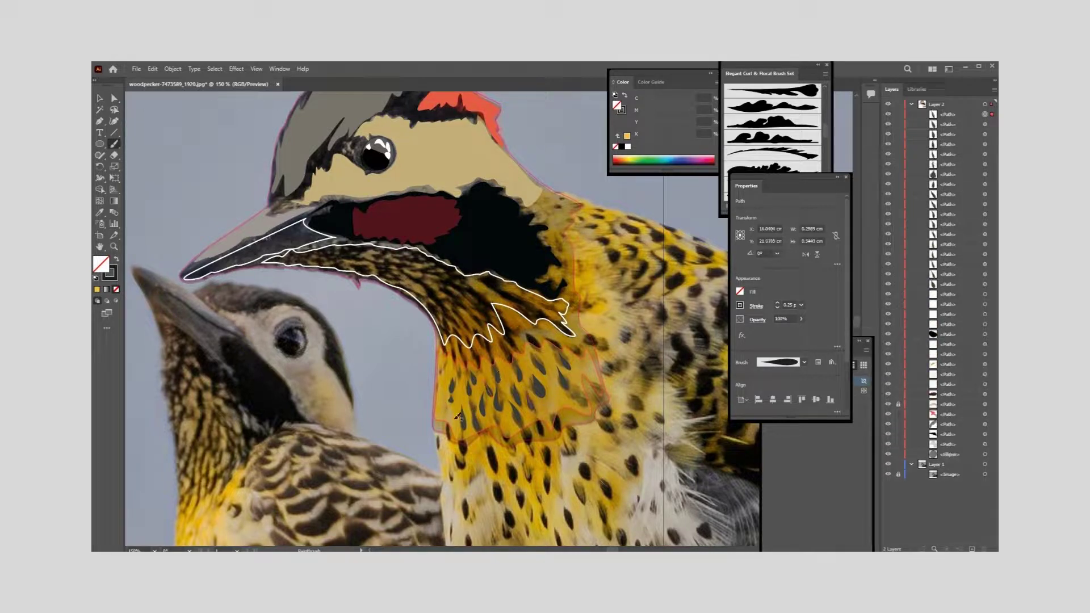
left_click_drag(449, 359, 481, 407)
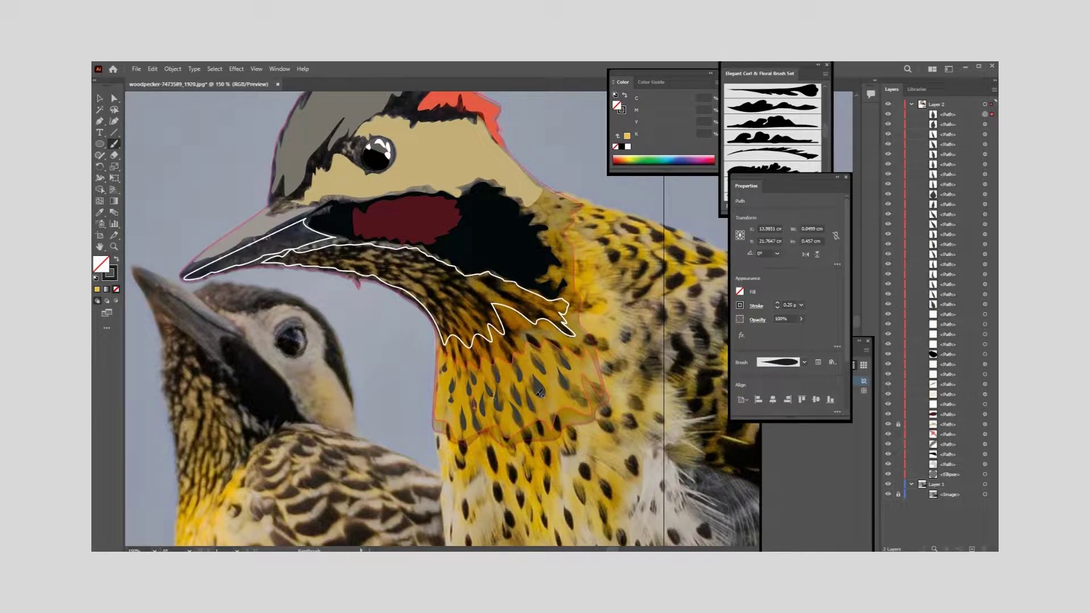
Step: Set the breast spots' stroke weight to 0.15 pt
key("a")
left_click(499, 384)
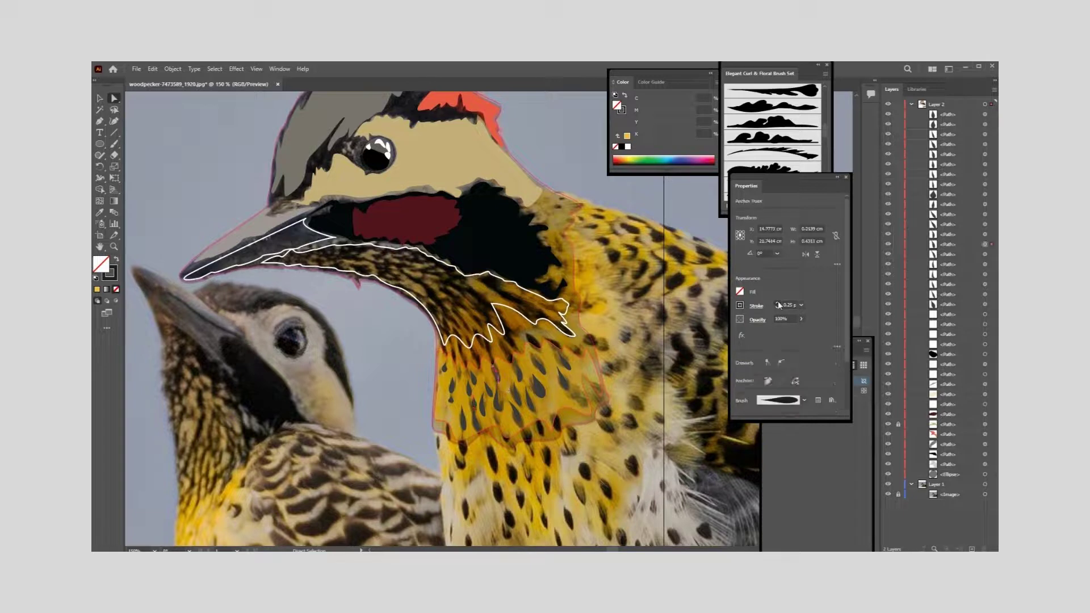
left_click(778, 303)
left_click(778, 303)
double_click(789, 305)
left_click(503, 415)
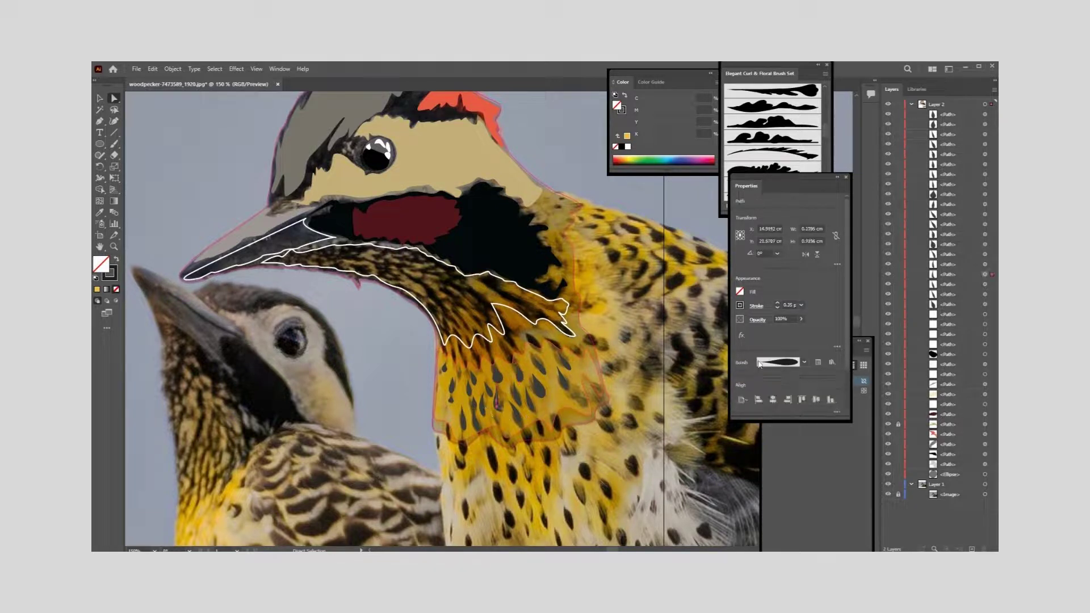
double_click(790, 305)
type("0.15")
key("Return")
key("ctrl+shift+a")
Step: Make the translucent yellow breast shape 100% opaque
scroll(445, 319, "up", 2)
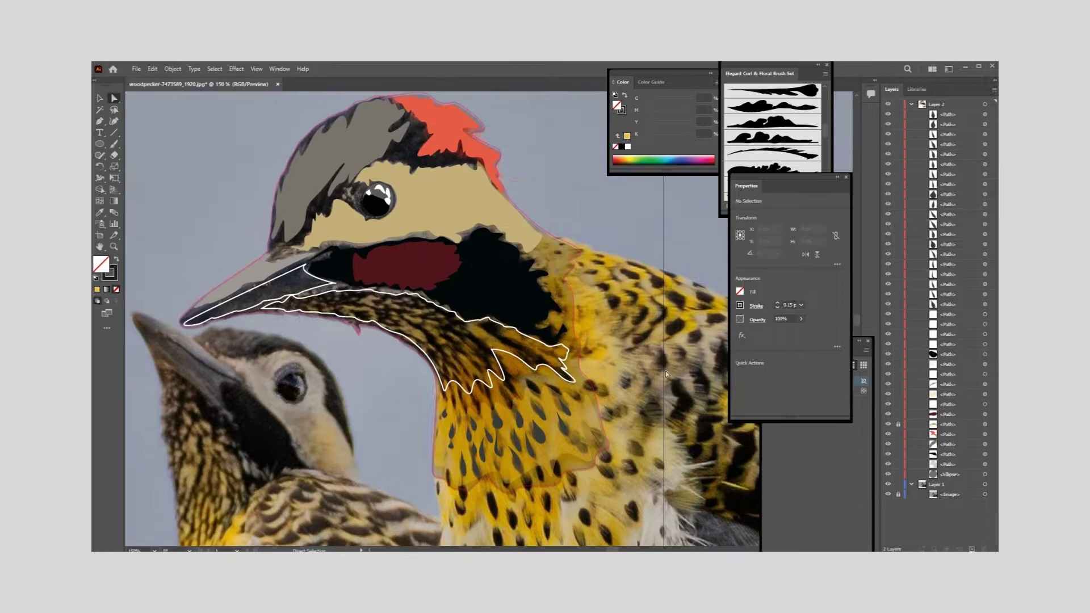
left_click(579, 456)
left_click(801, 318)
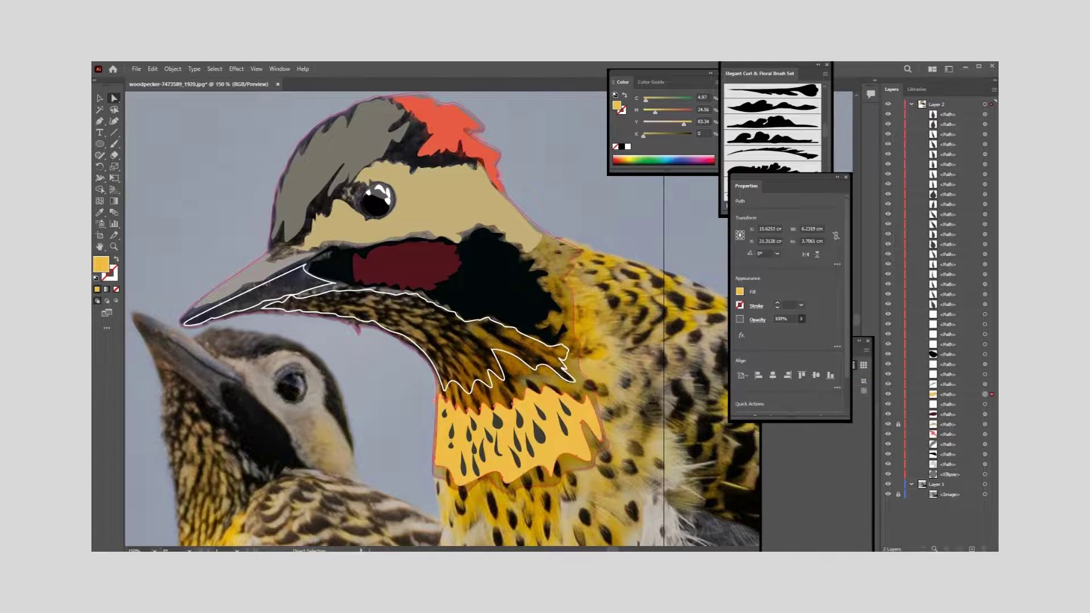
left_click(525, 384)
scroll(545, 389, "up", 1)
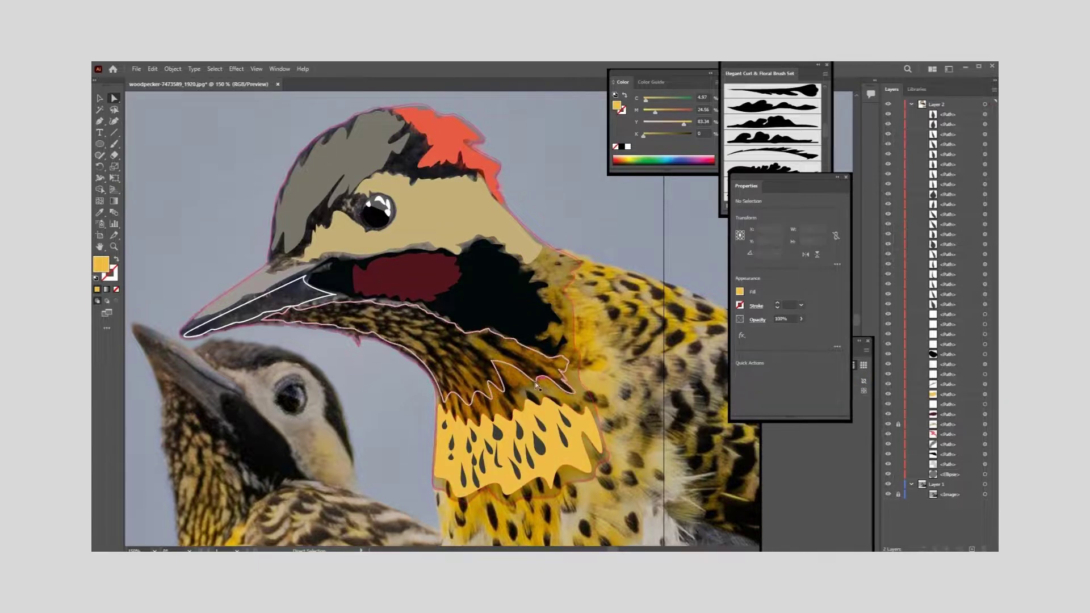
key("v")
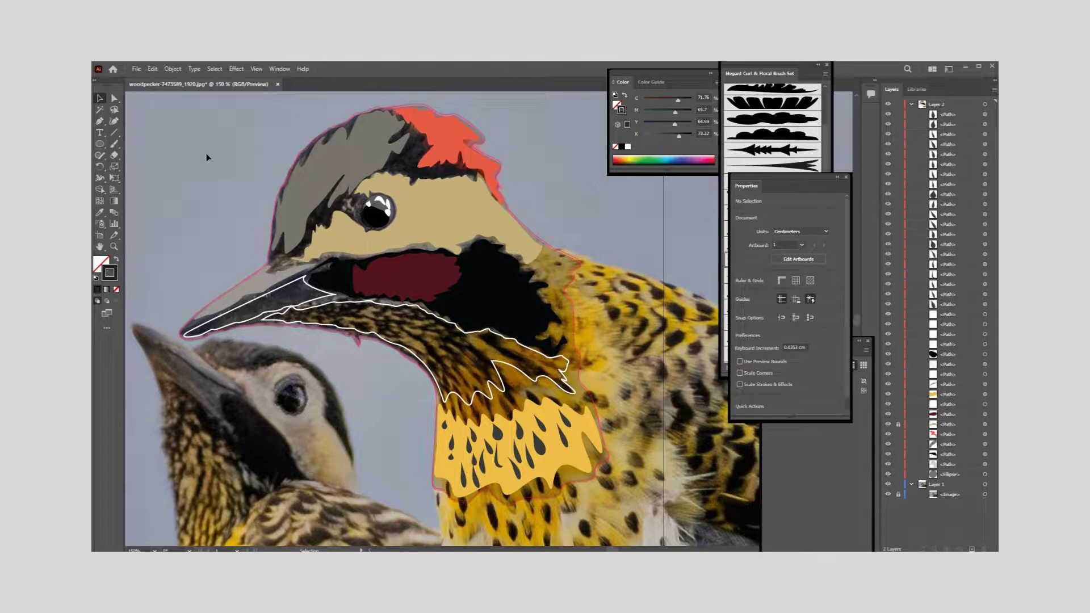
Step: Trace the first throat stripe with the Pen, filled black
key("p")
left_click(495, 345)
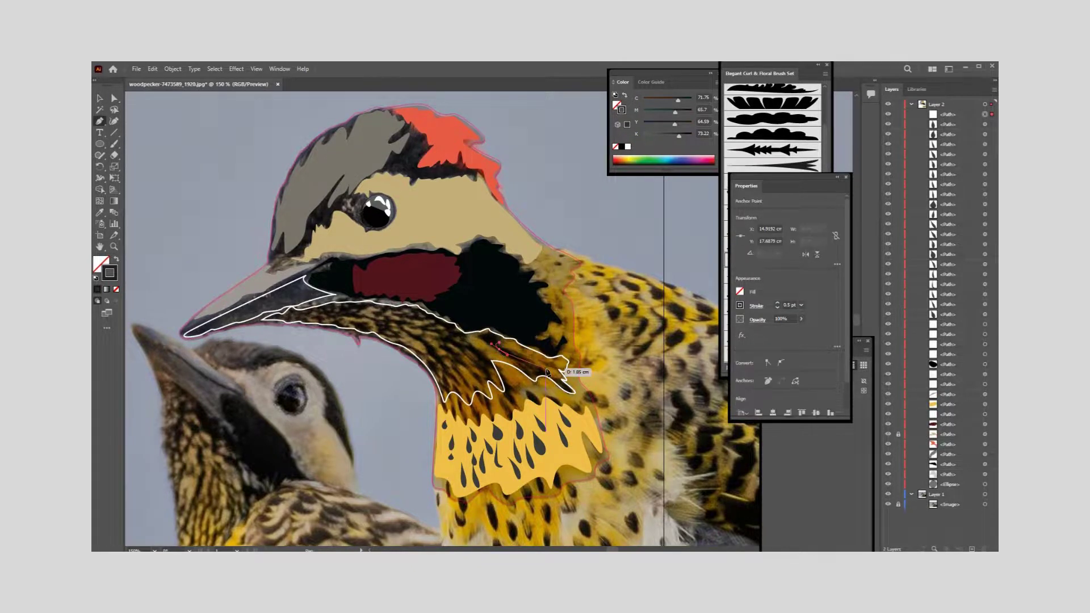
left_click(537, 376)
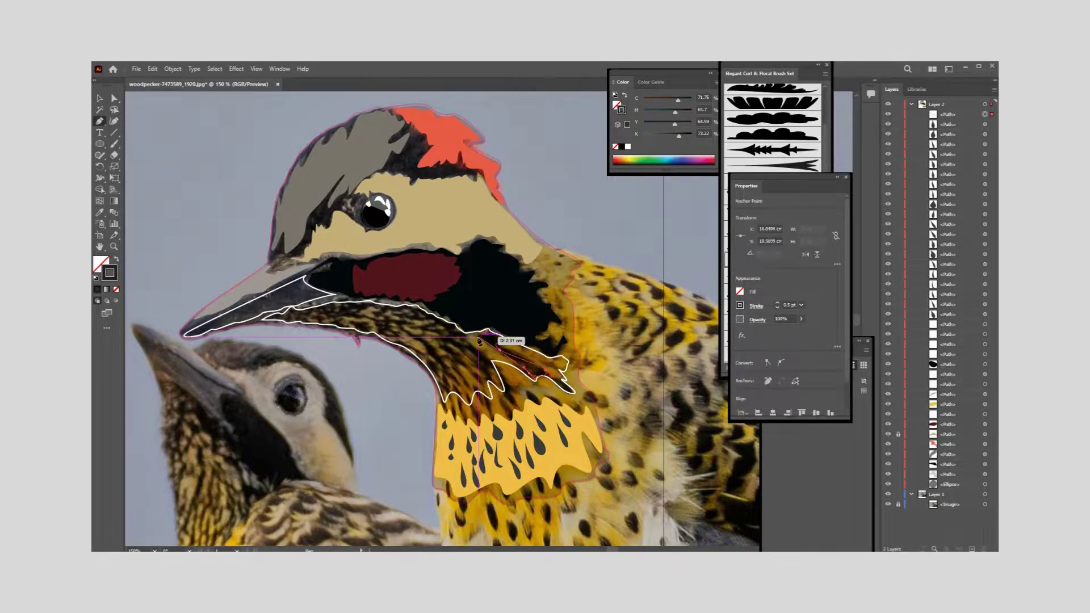
left_click(480, 340)
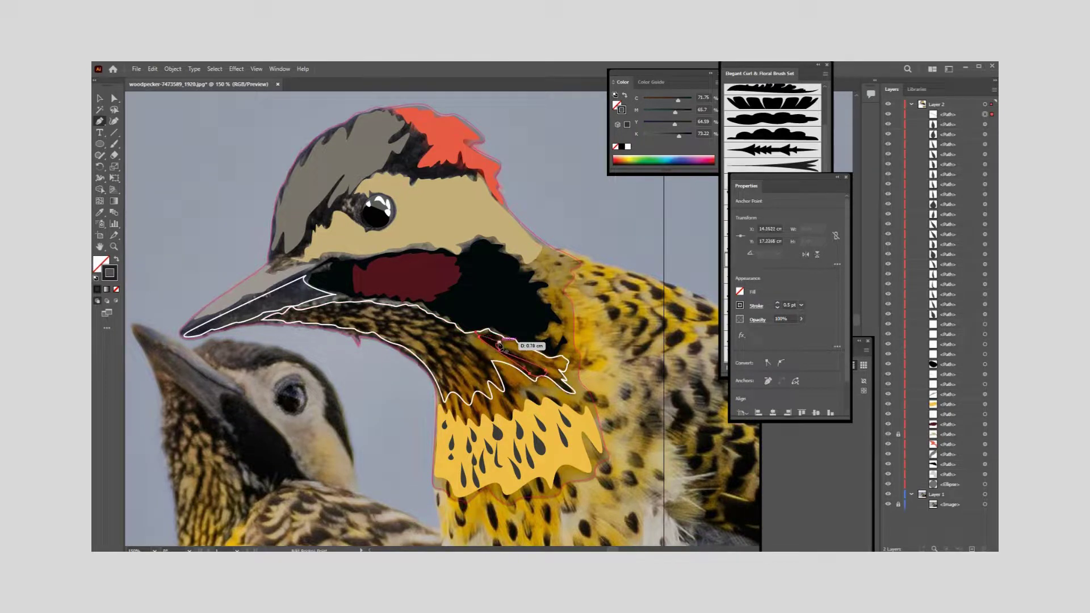
left_click(116, 261)
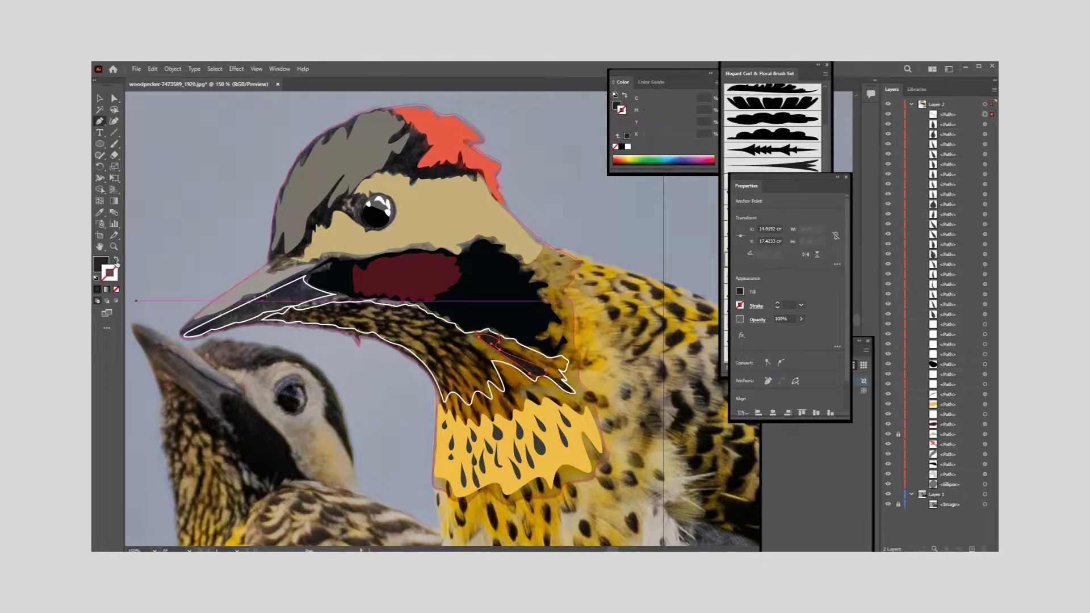
left_click(462, 338)
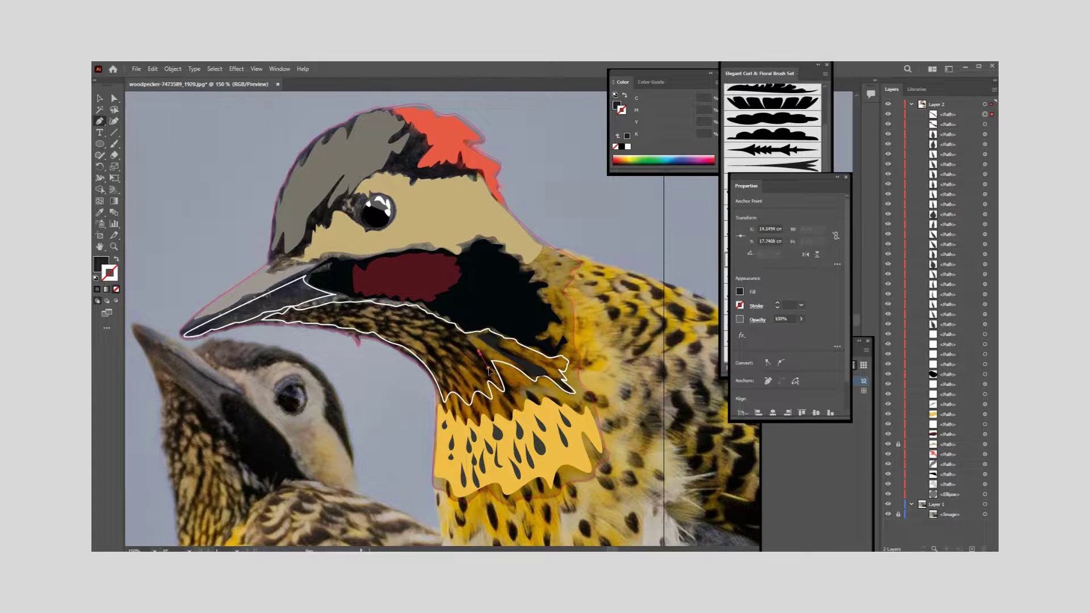
Step: Trace two more black stripe shapes along the throat
left_click(481, 355)
left_click(451, 332)
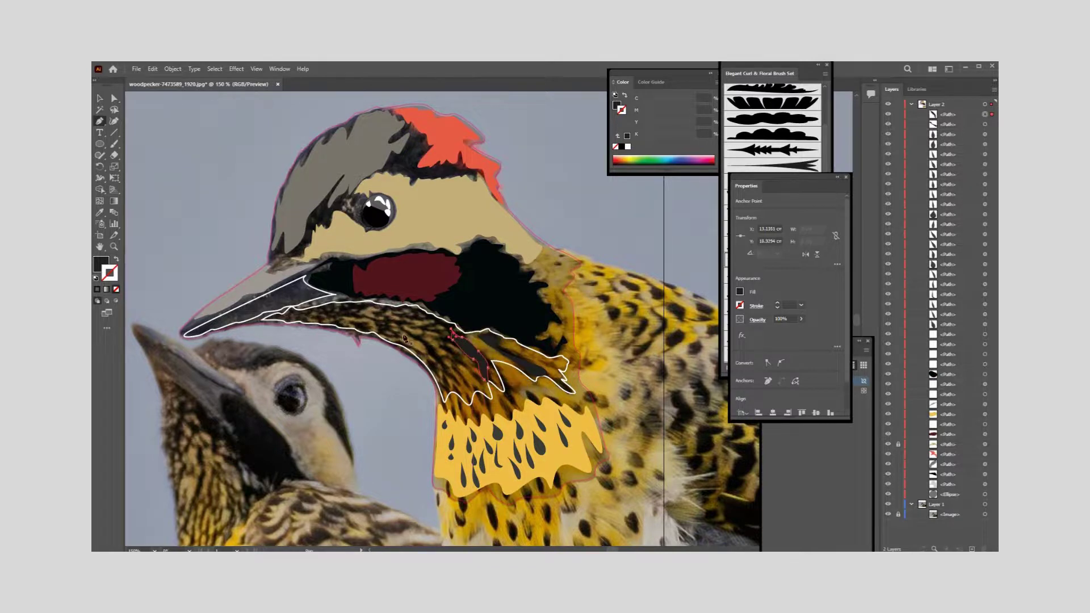
left_click(402, 324)
left_click(441, 347)
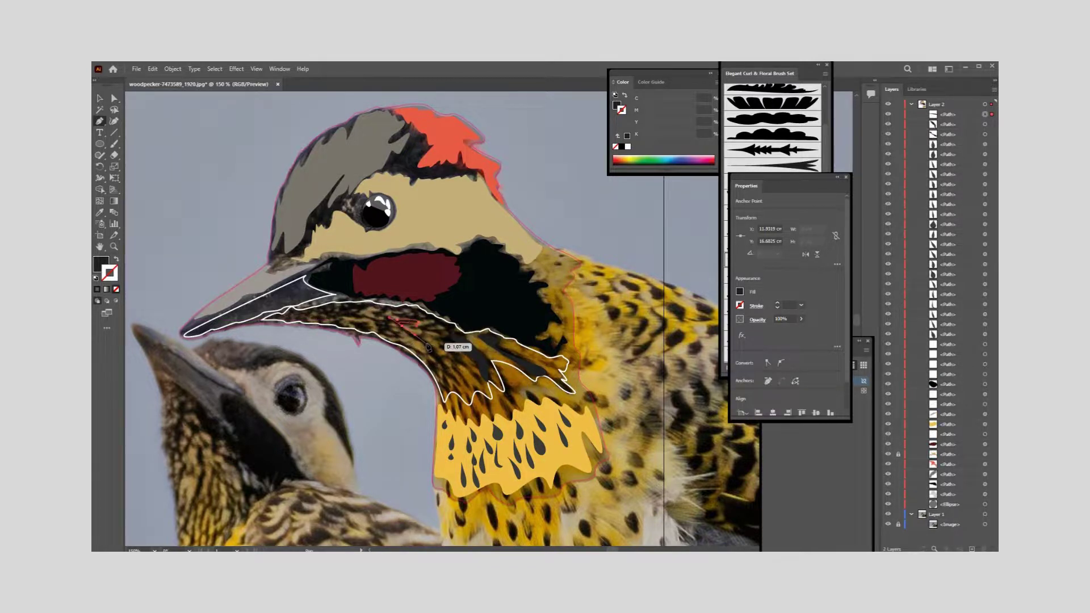
left_click_drag(454, 375, 456, 382)
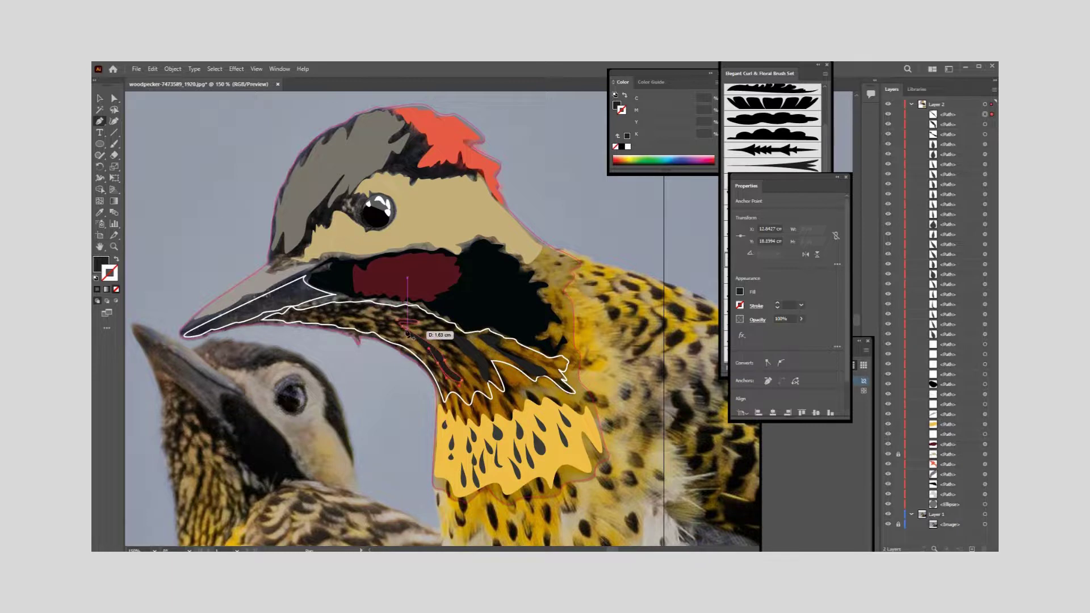
left_click(398, 327)
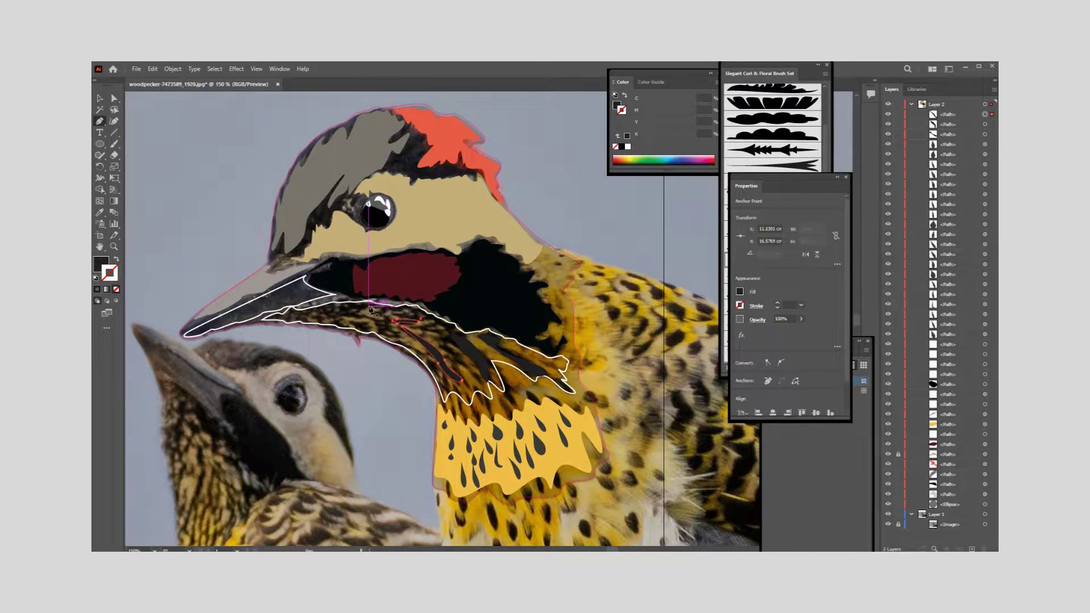
Step: Add a curved stripe near the beak base and an outline around the whole throat
mouse_move(370, 307)
left_mouse_down()
mouse_move(381, 312)
mouse_move(356, 319)
left_mouse_up()
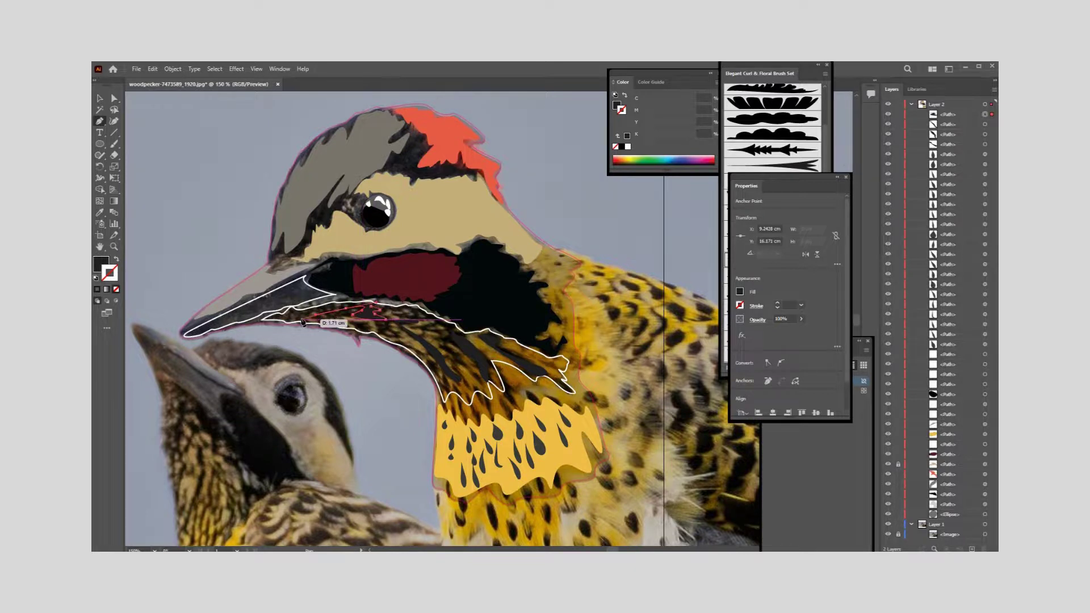
mouse_move(329, 312)
left_mouse_down()
mouse_move(404, 339)
mouse_move(375, 310)
left_mouse_up()
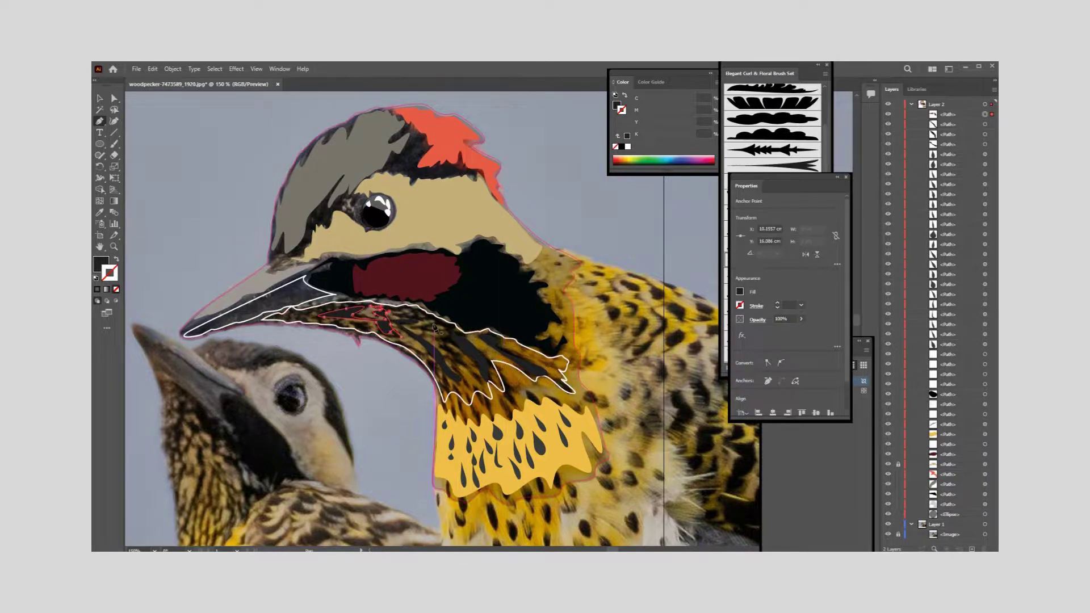
left_click(413, 331)
mouse_move(413, 331)
left_mouse_down()
mouse_move(458, 351)
mouse_move(486, 335)
left_mouse_up()
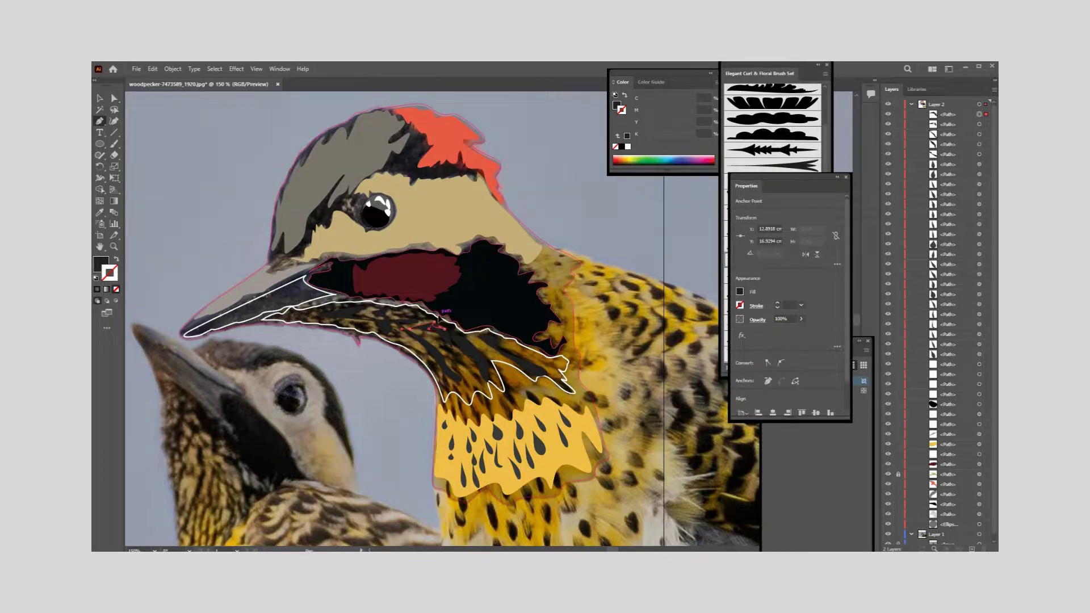
left_click(535, 370)
Step: Fill the throat outline with an orange-yellow from the Color Picker, then deselect it
key("v")
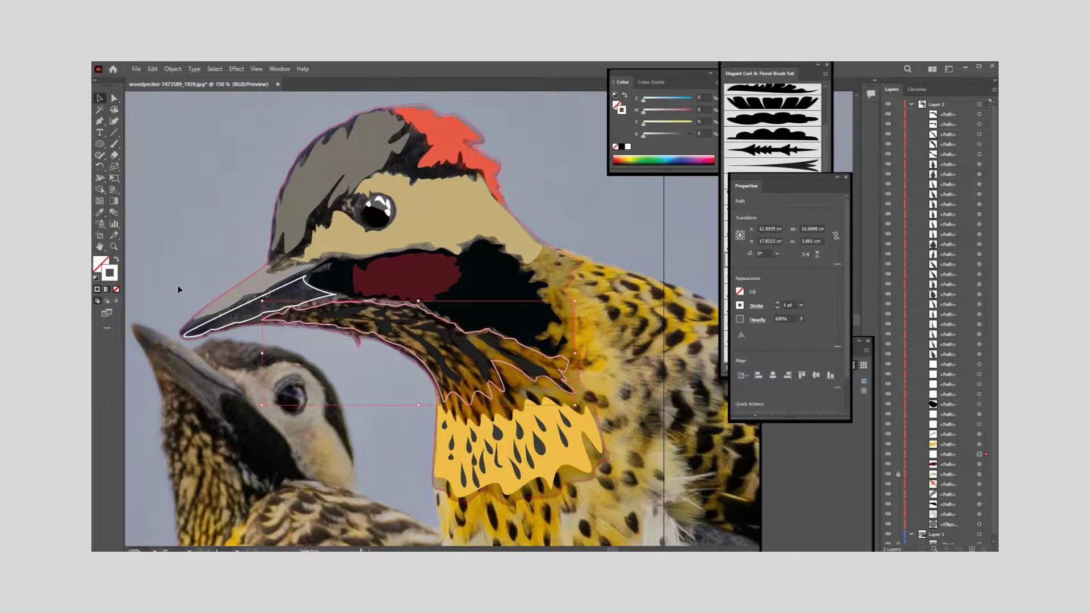
key("shift+x")
left_click(99, 212)
left_click(507, 357)
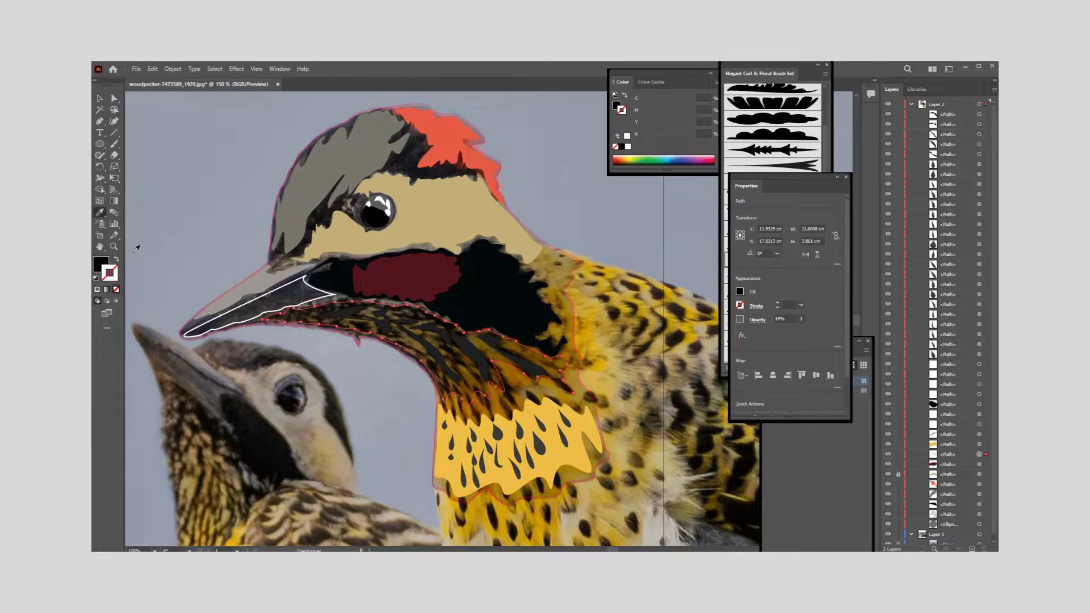
double_click(104, 263)
left_click_drag(650, 317, 697, 309)
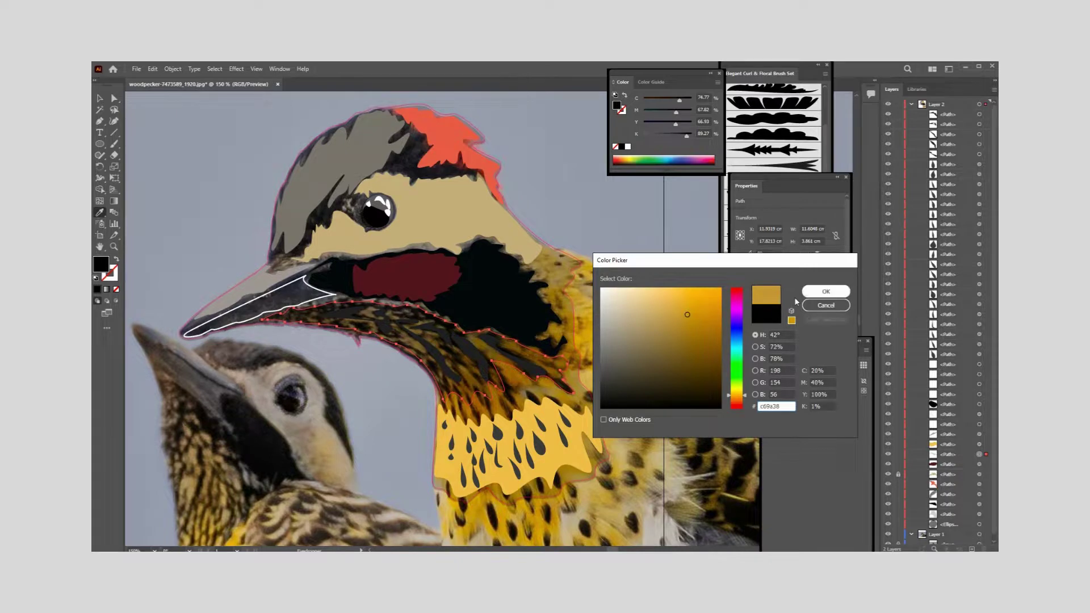
left_click(827, 291)
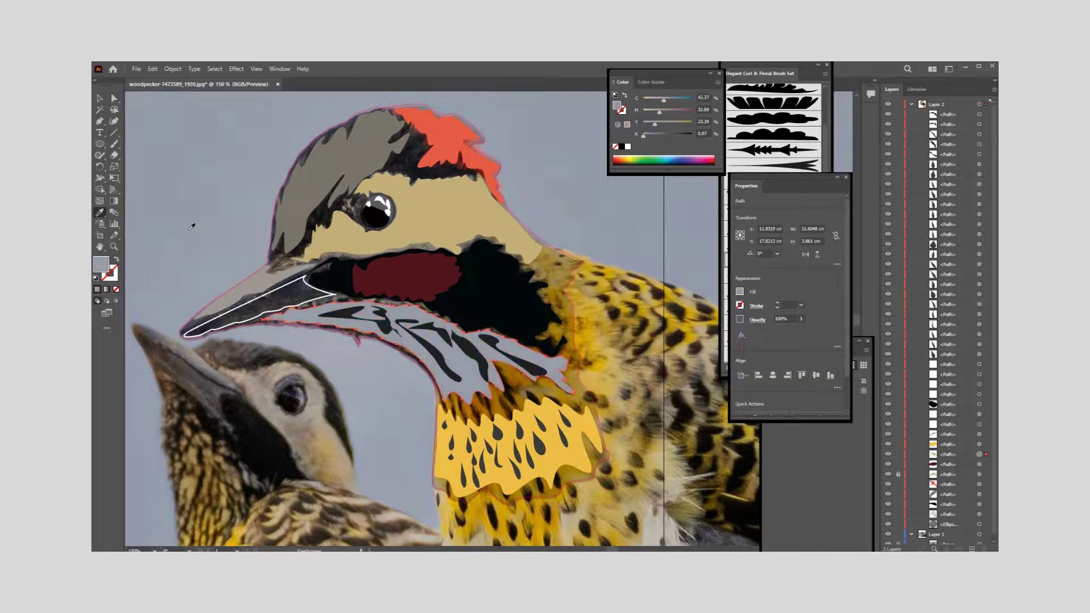
key("v")
left_click(178, 204)
mouse_move(587, 242)
left_mouse_down()
mouse_move(579, 273)
mouse_move(569, 245)
left_mouse_up()
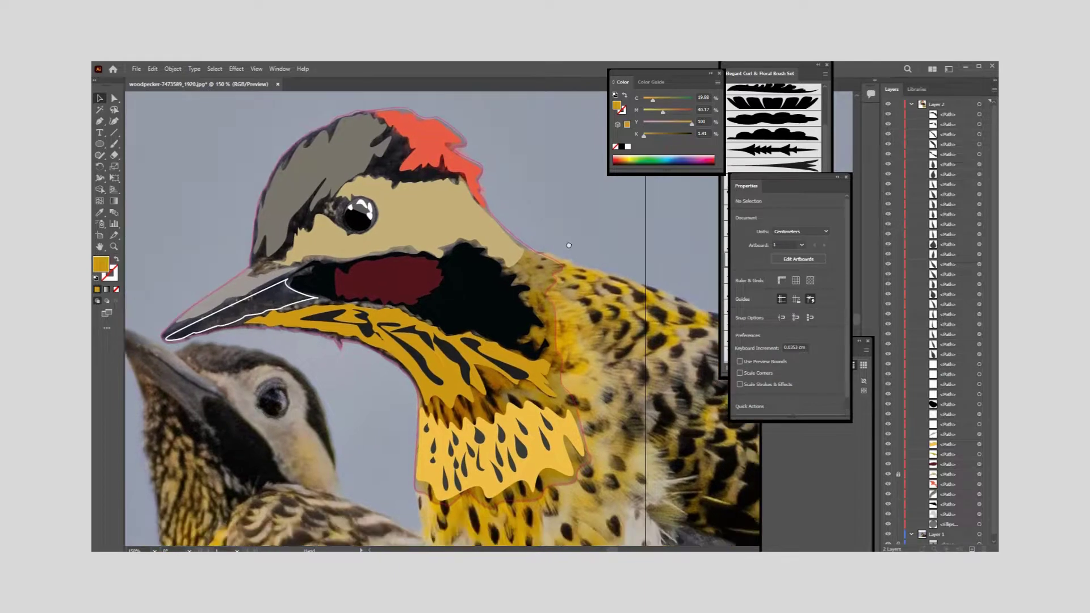
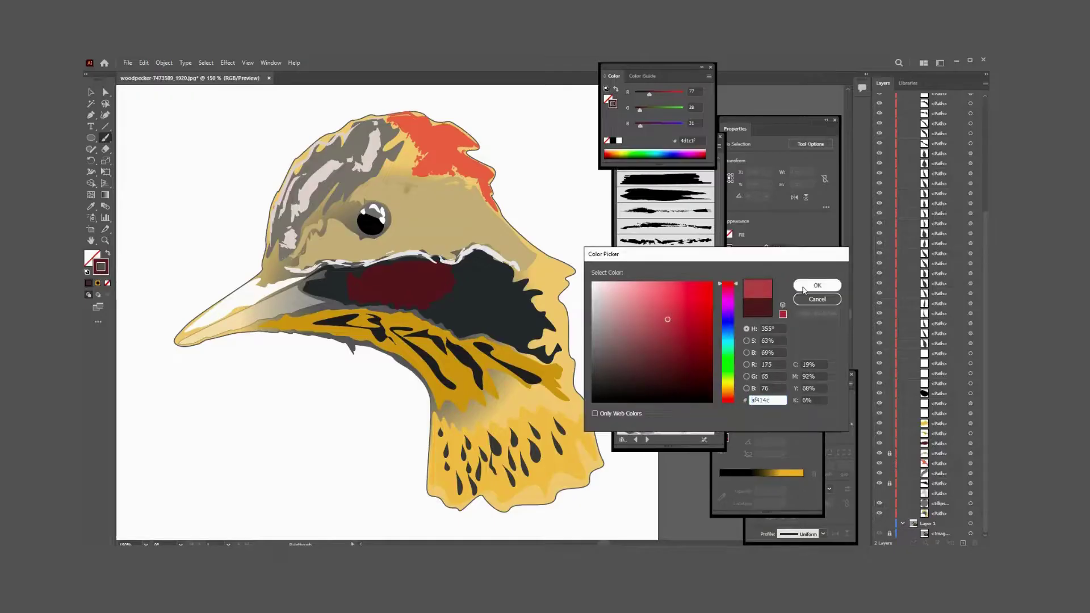
Step: Paint pinkish-red brush strokes over the dark red cheek patch
left_click(804, 288)
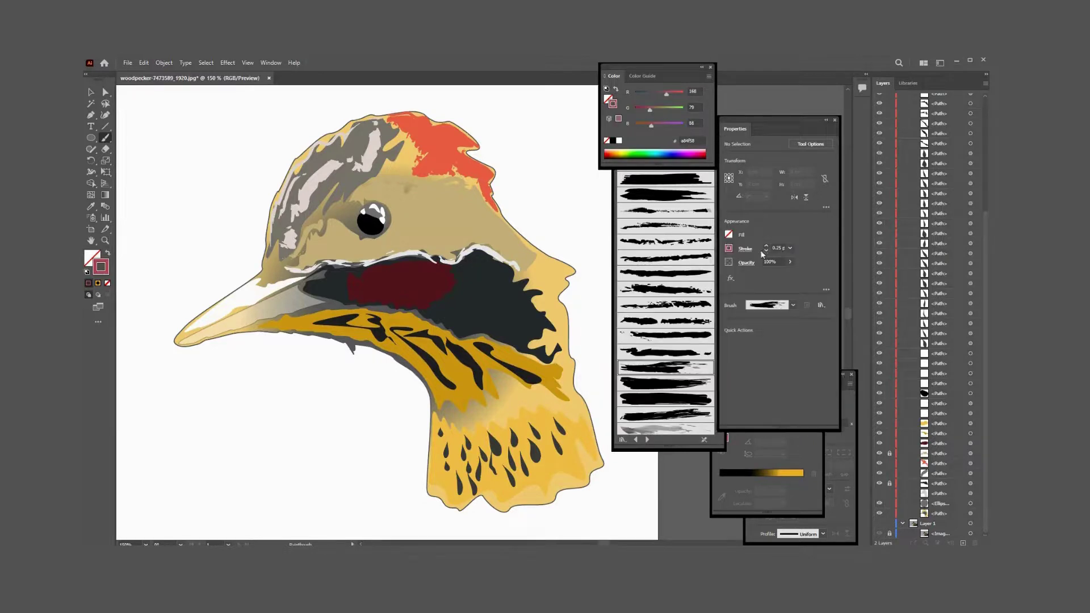
mouse_move(436, 285)
left_mouse_down()
mouse_move(398, 298)
mouse_move(435, 271)
mouse_move(393, 281)
mouse_move(434, 263)
mouse_move(378, 297)
mouse_move(415, 301)
left_mouse_up()
mouse_move(410, 263)
left_mouse_down()
mouse_move(357, 290)
mouse_move(435, 265)
mouse_move(361, 289)
mouse_move(447, 282)
mouse_move(395, 296)
mouse_move(392, 265)
mouse_move(409, 299)
mouse_move(428, 267)
mouse_move(457, 279)
mouse_move(421, 297)
mouse_move(445, 261)
mouse_move(454, 279)
mouse_move(433, 269)
mouse_move(434, 297)
mouse_move(423, 294)
mouse_move(451, 278)
left_mouse_up()
Step: Swap the cheek path's fill and stroke, giving it a 1 pt red outline
key("v")
left_click(170, 199)
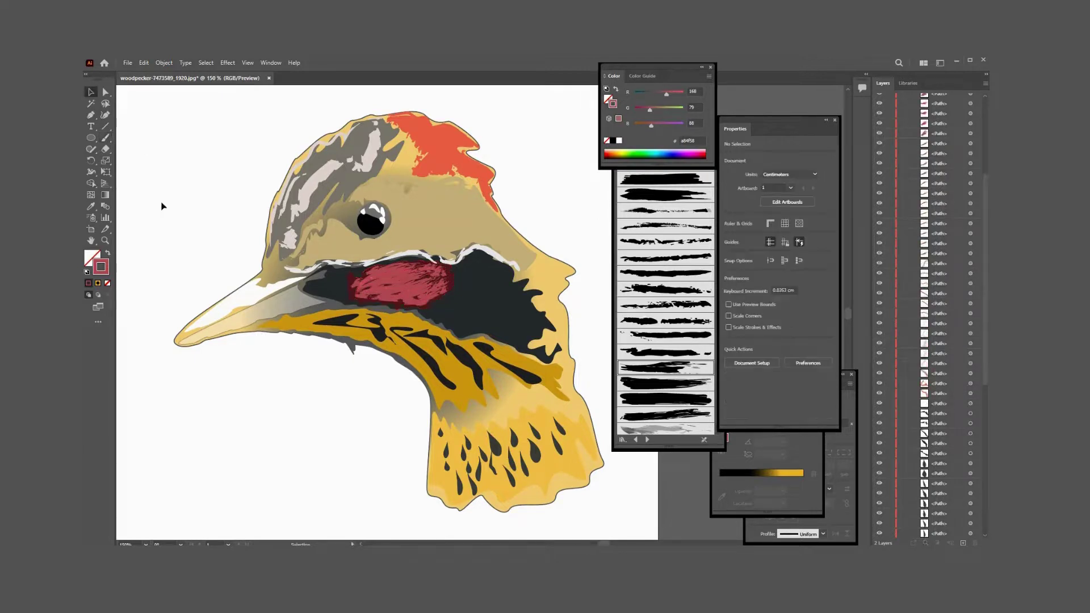
scroll(171, 197, "up", 2)
left_click(454, 319)
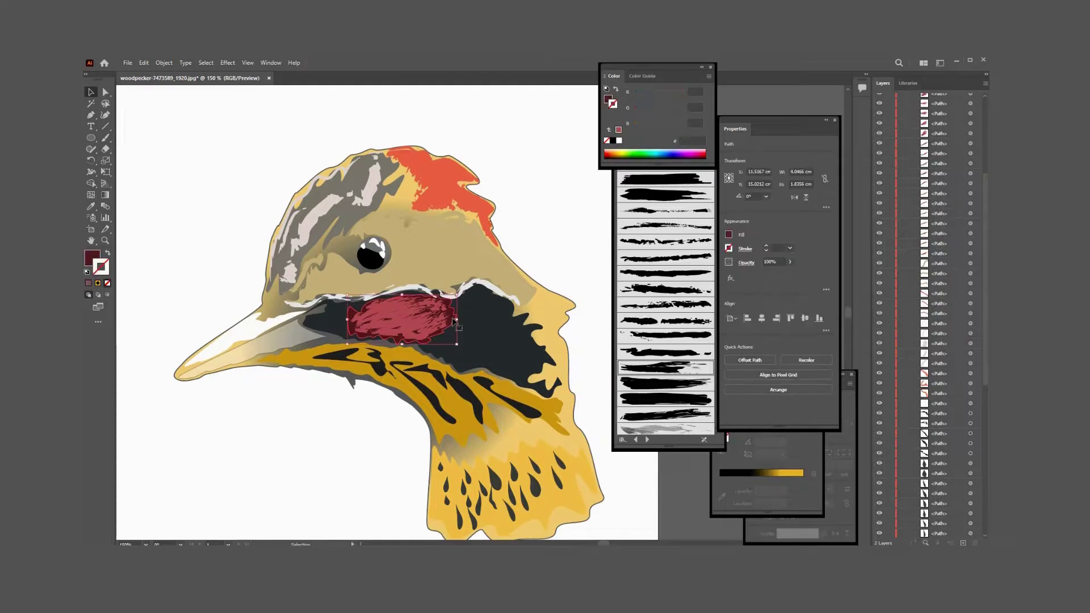
key("shift+x")
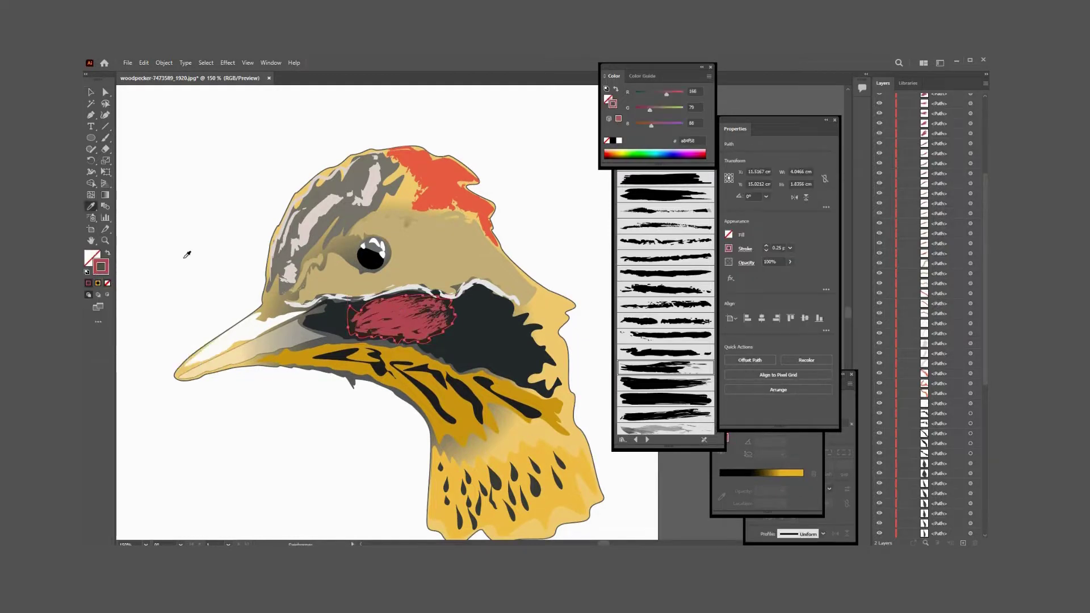
left_click(147, 206)
left_click(443, 322)
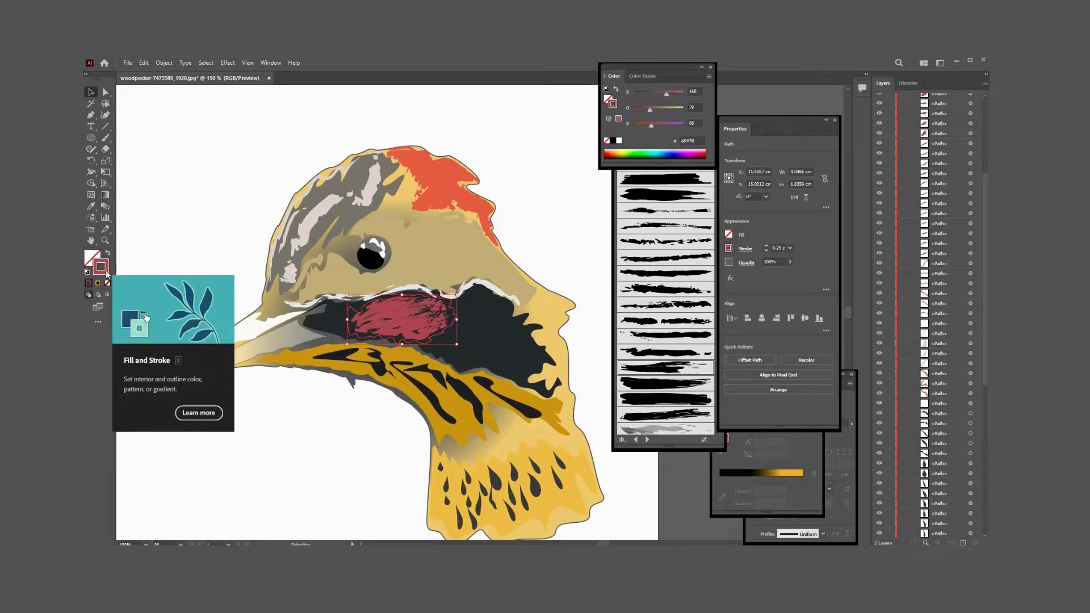
left_click(767, 247)
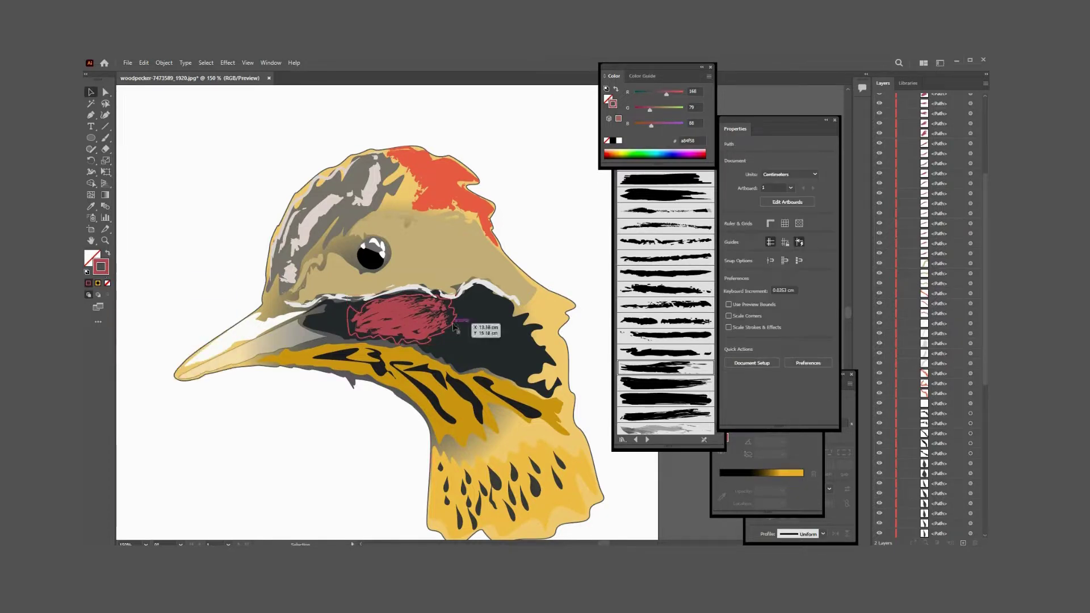
left_click(571, 218)
scroll(571, 207, "up", 1)
scroll(568, 205, "down", 2)
scroll(567, 203, "up", 1)
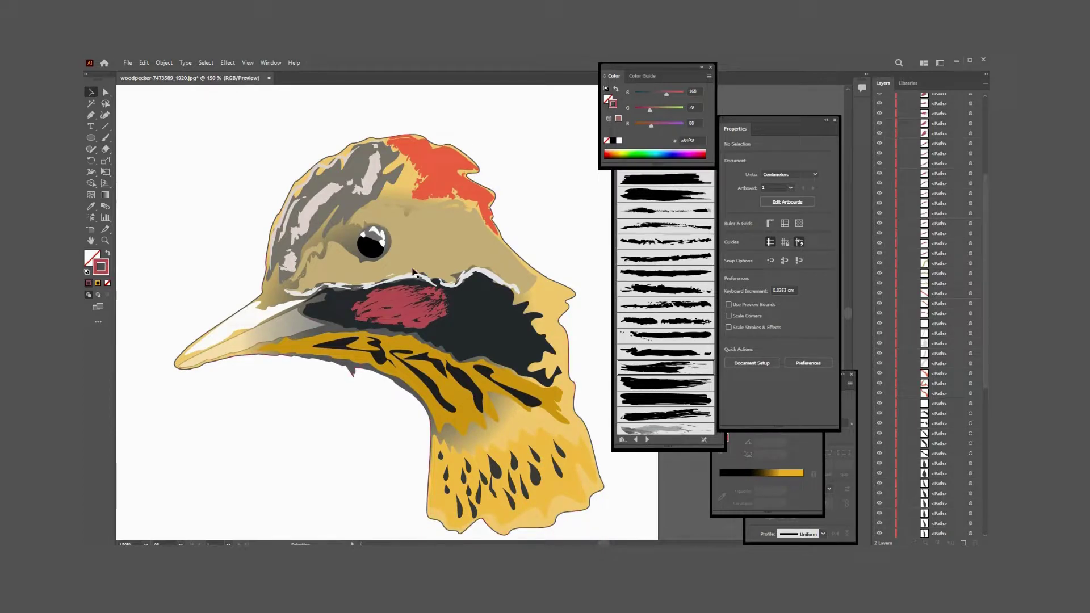
Step: Set the beak to 100% opacity with a light pink e5d1d3 fill
left_click(227, 347)
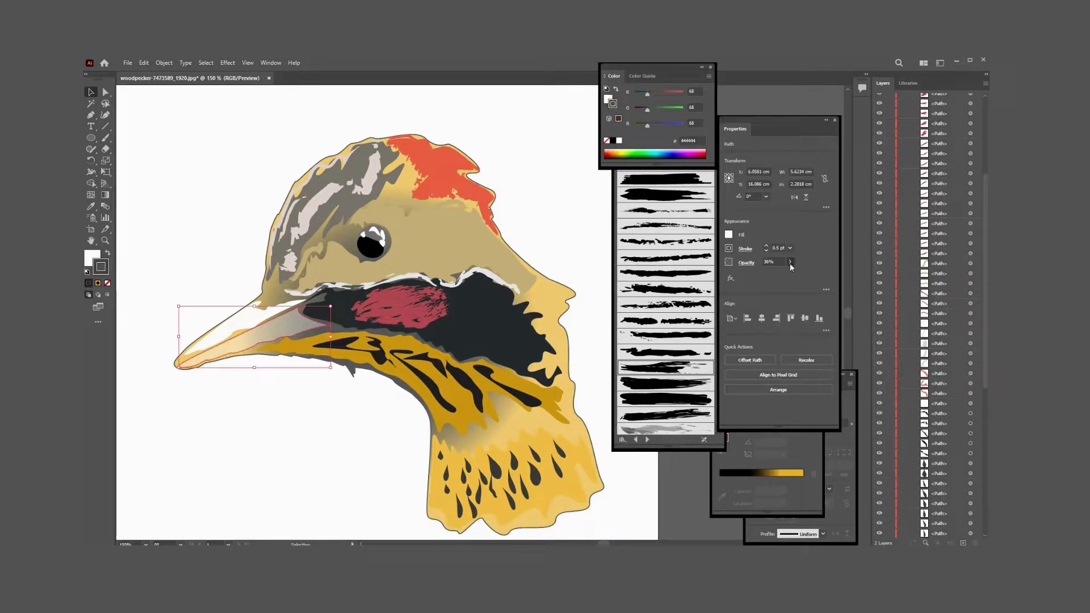
left_click_drag(790, 263, 806, 273)
double_click(92, 258)
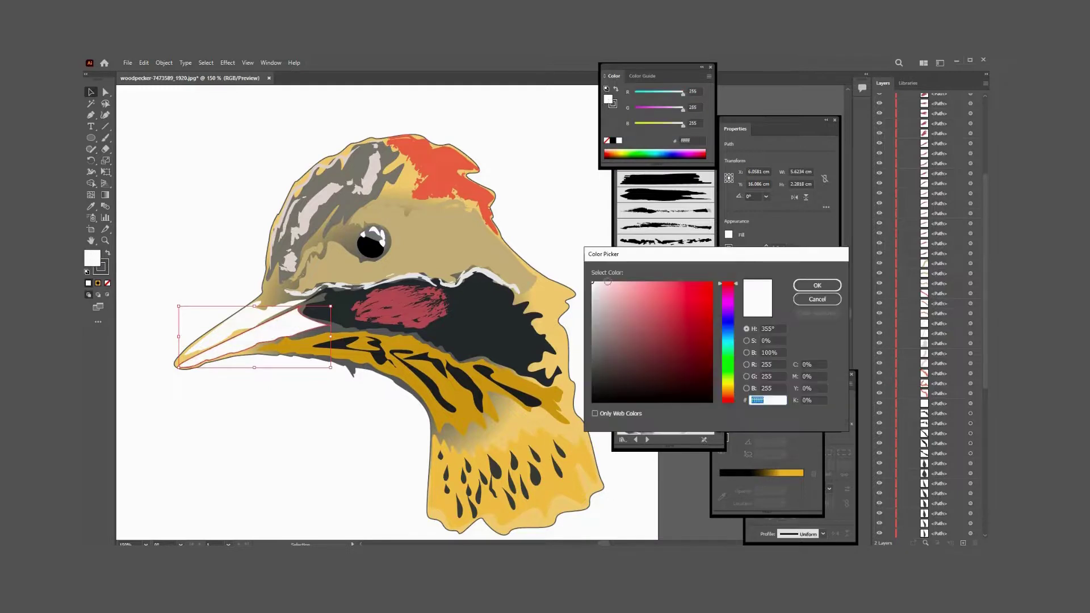
left_click(602, 294)
left_click(817, 286)
Step: Apply the Dry Brush 3 brush as an outline on the whole bird artwork
left_click(162, 264)
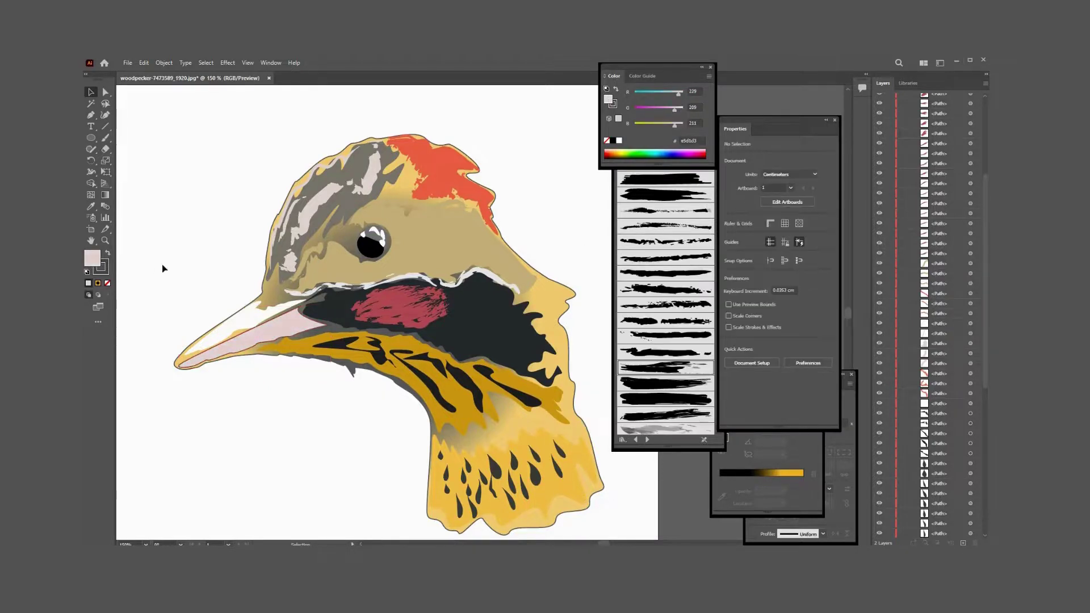
scroll(162, 264, "down", 1)
scroll(162, 264, "up", 1)
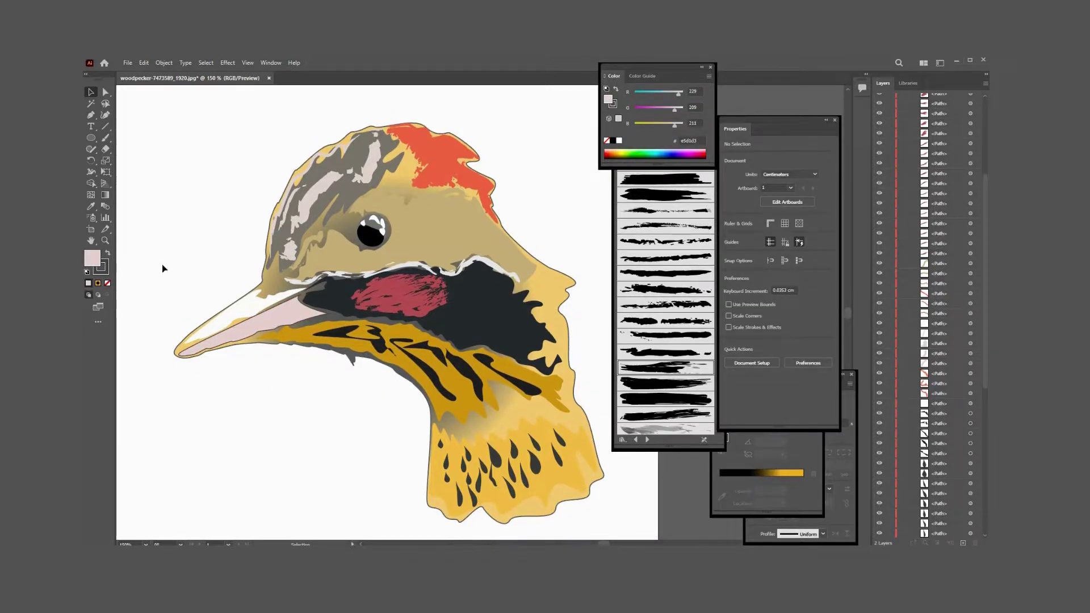
left_click(566, 276)
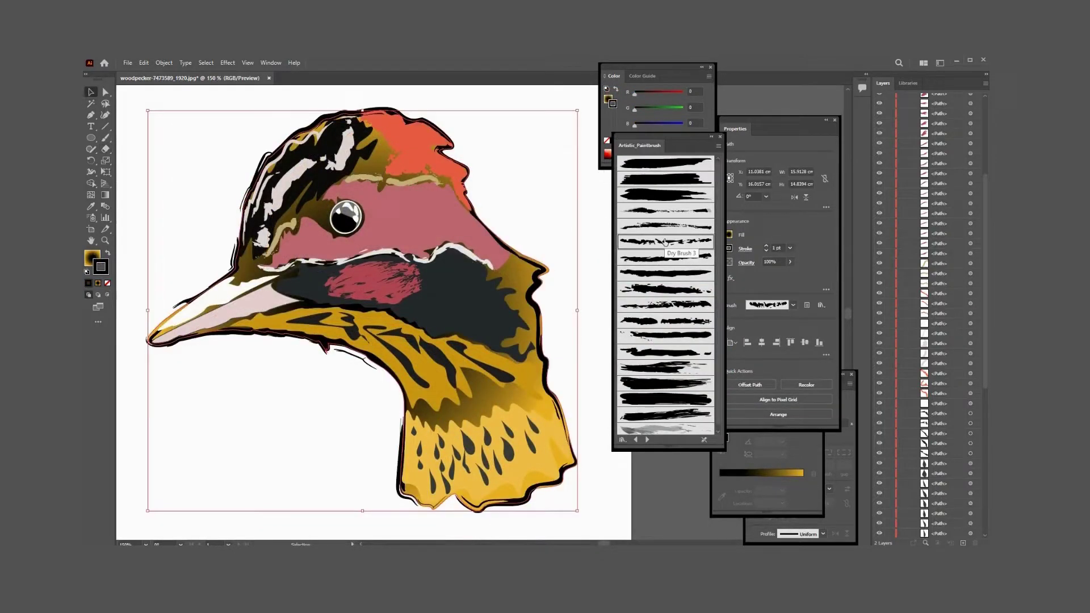
left_click(665, 242)
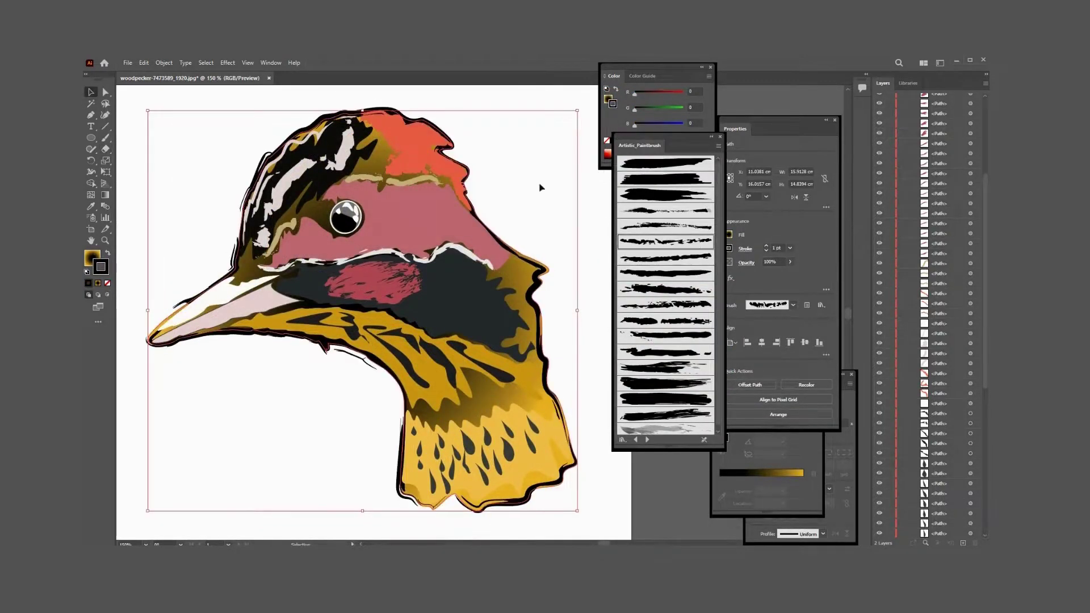
left_click(590, 211)
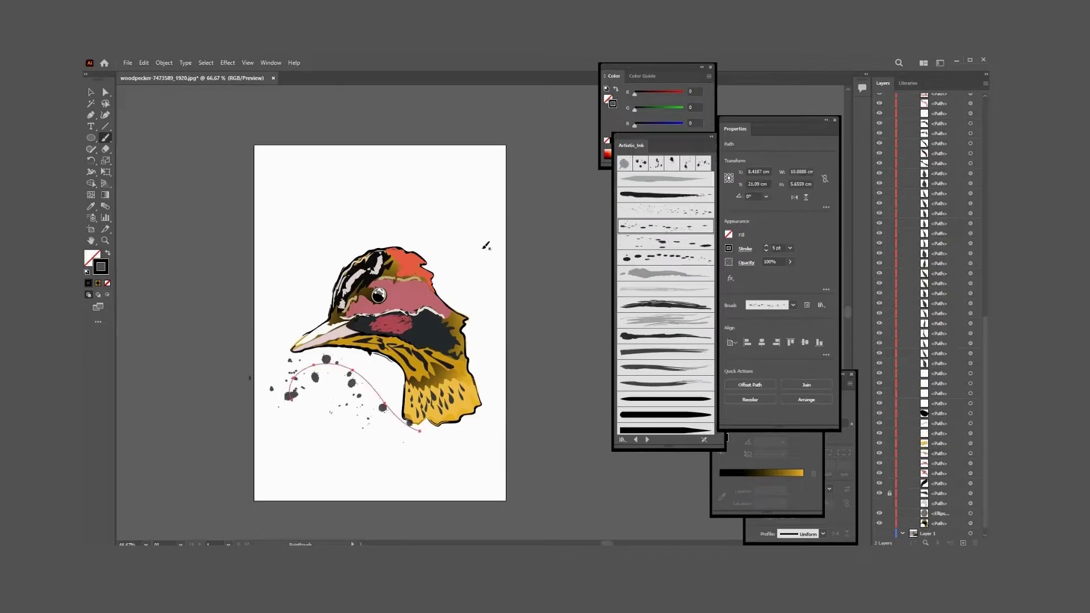
Step: Paint ink-splatter strokes above the head and around the neck at 4 pt
left_click_drag(331, 221, 461, 275)
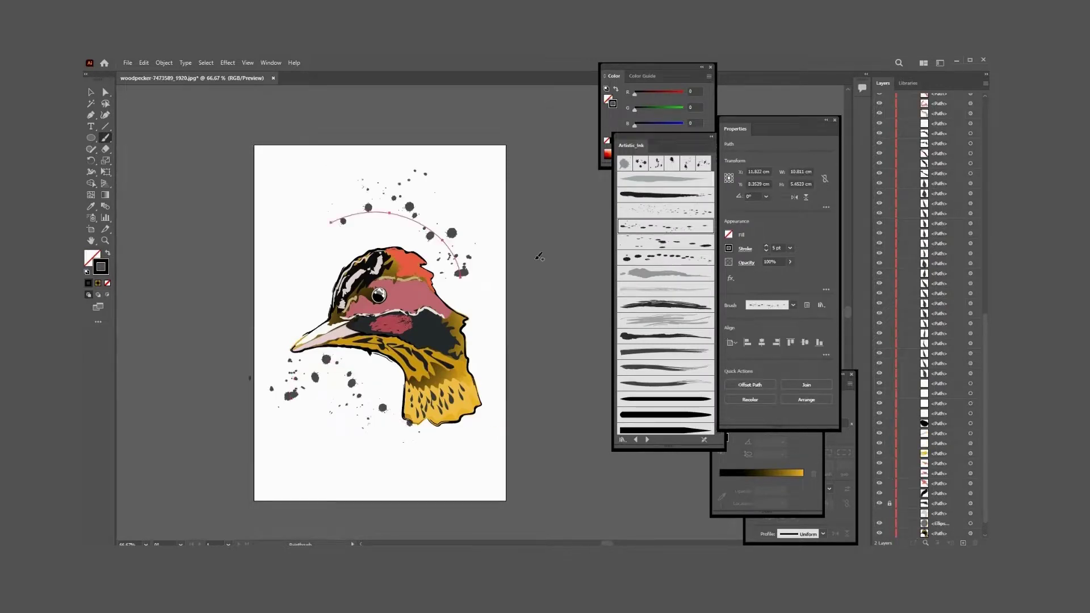
key("ctrl+shift+a")
left_click_drag(417, 315, 457, 359)
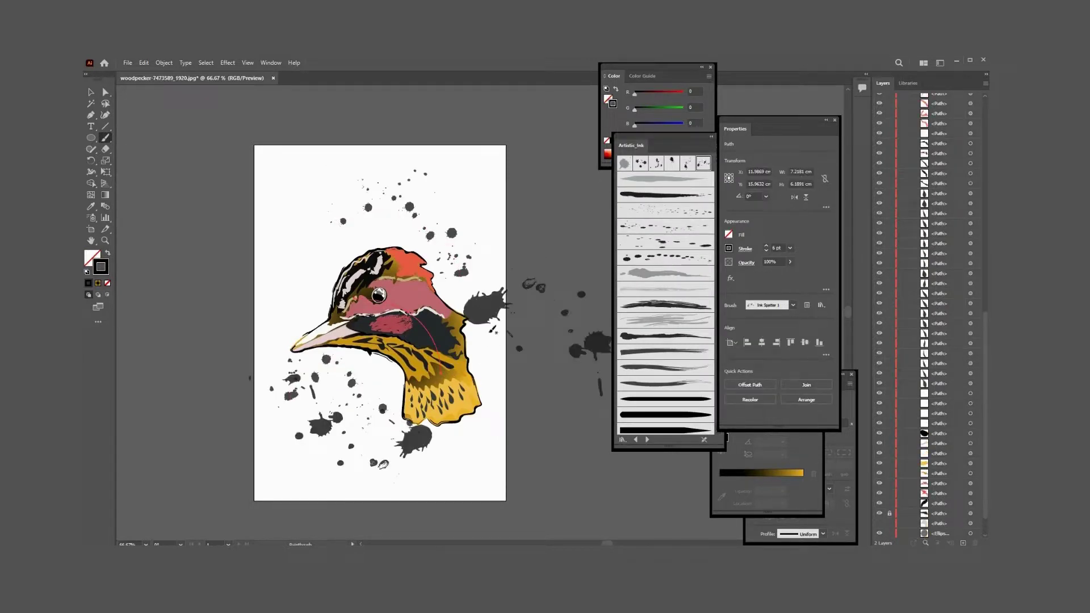
left_click_drag(502, 328, 509, 320)
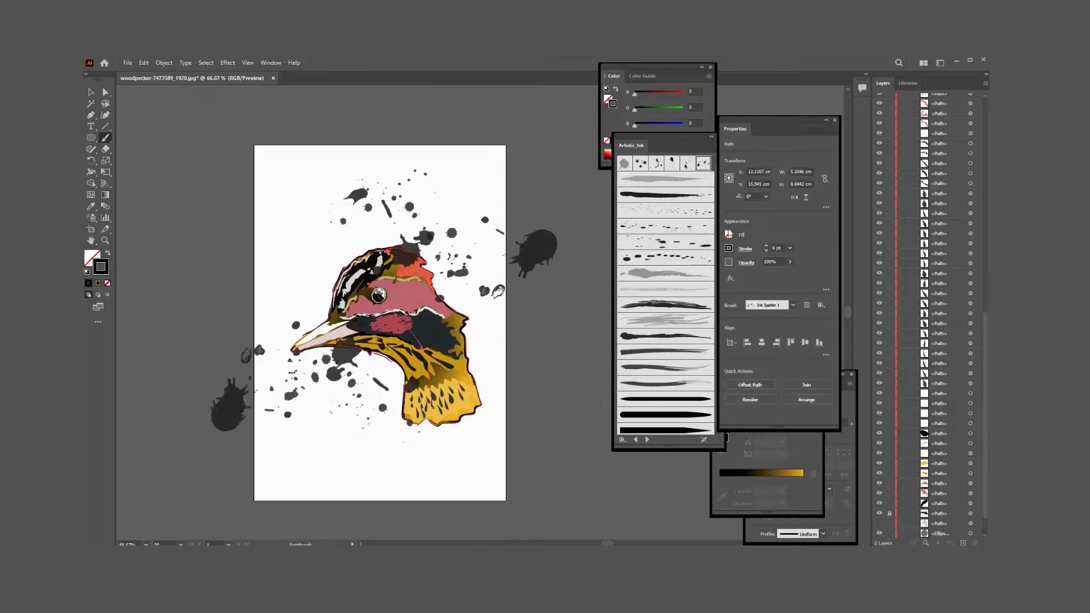
left_click(767, 251)
left_click(767, 251)
Step: Move one splatter beside the head and rotate it about 53 degrees
key("v")
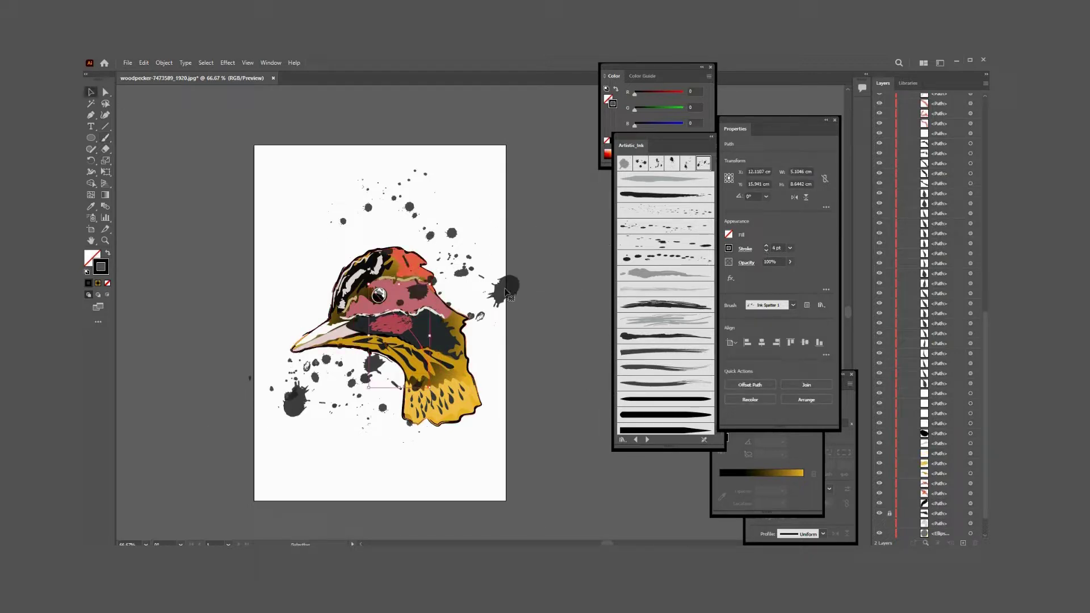
left_click_drag(507, 289, 488, 277)
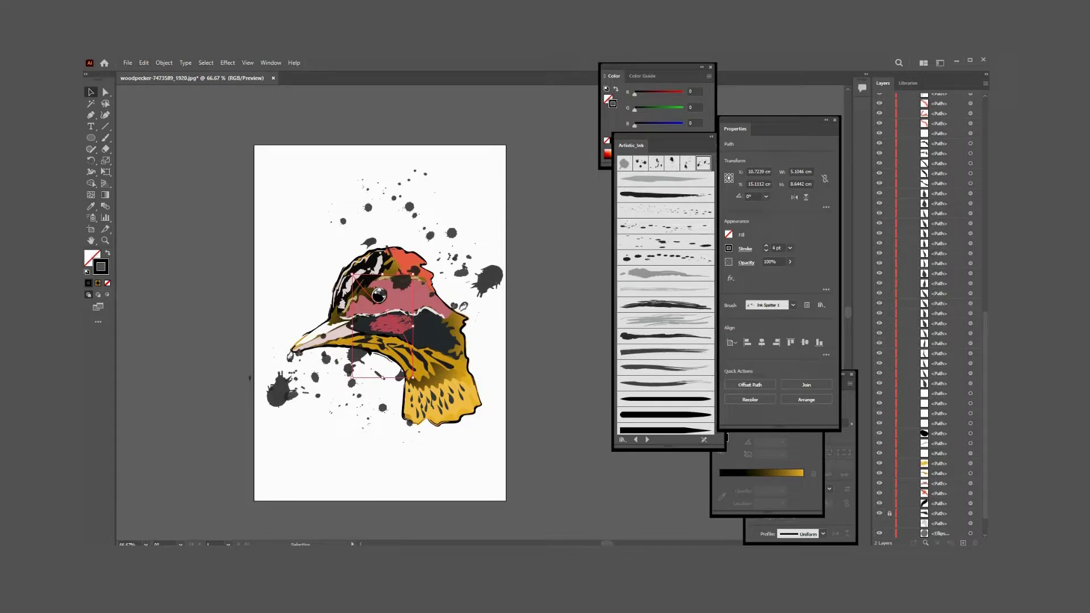
left_click_drag(494, 284, 495, 282)
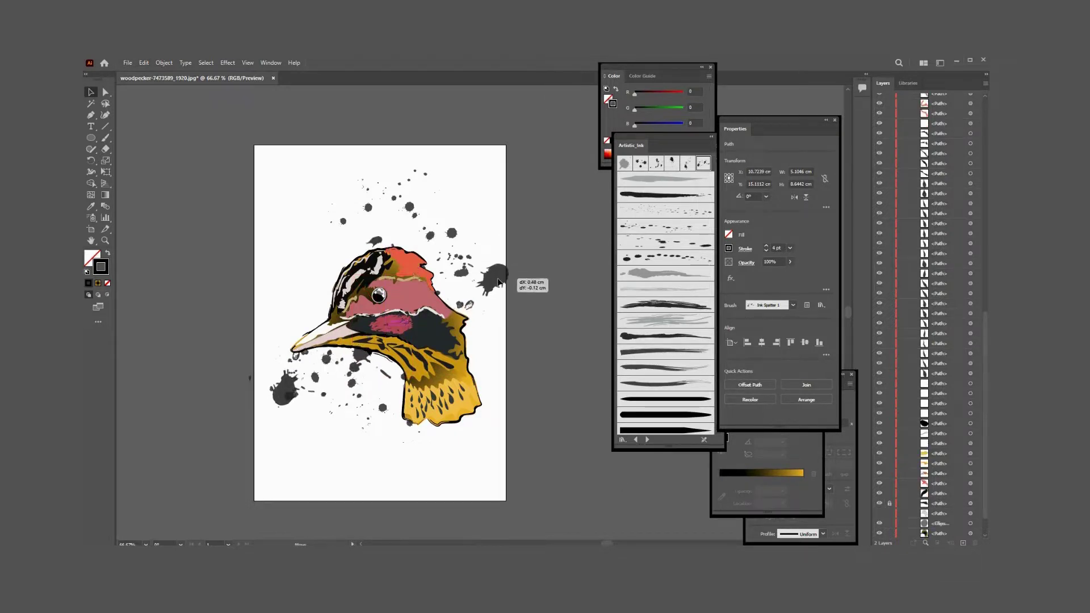
left_click_drag(415, 274, 344, 245)
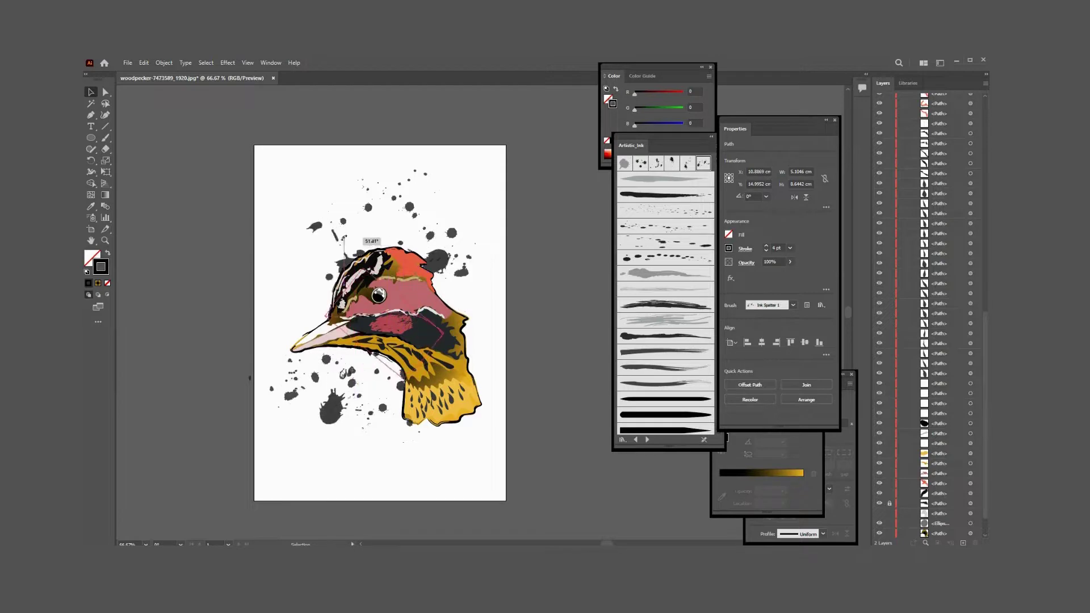
Step: Paint an Ink Spots brush stroke and move it up onto the head
key("b")
left_click(656, 163)
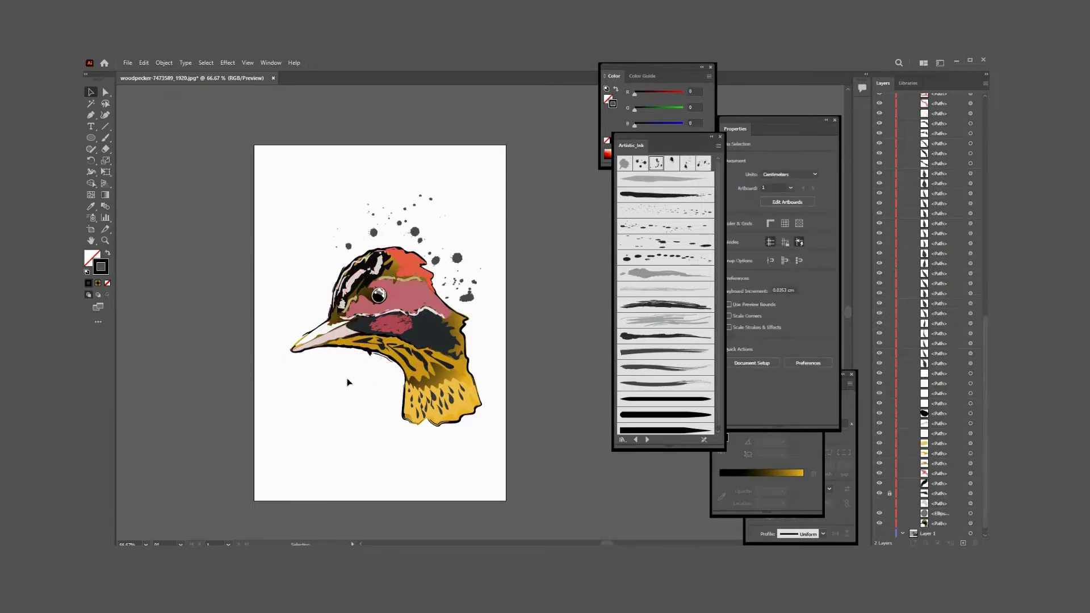
mouse_move(323, 359)
left_mouse_down()
mouse_move(400, 407)
mouse_move(319, 350)
left_mouse_up()
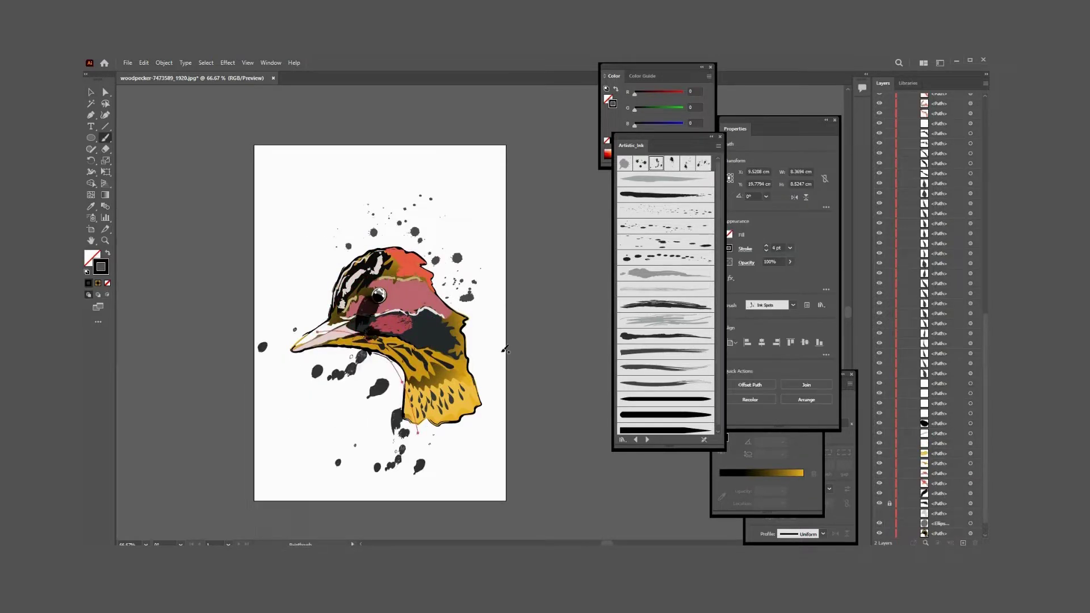
key("v")
mouse_move(362, 433)
left_mouse_down()
mouse_move(374, 310)
mouse_move(400, 311)
left_mouse_up()
left_click(539, 334)
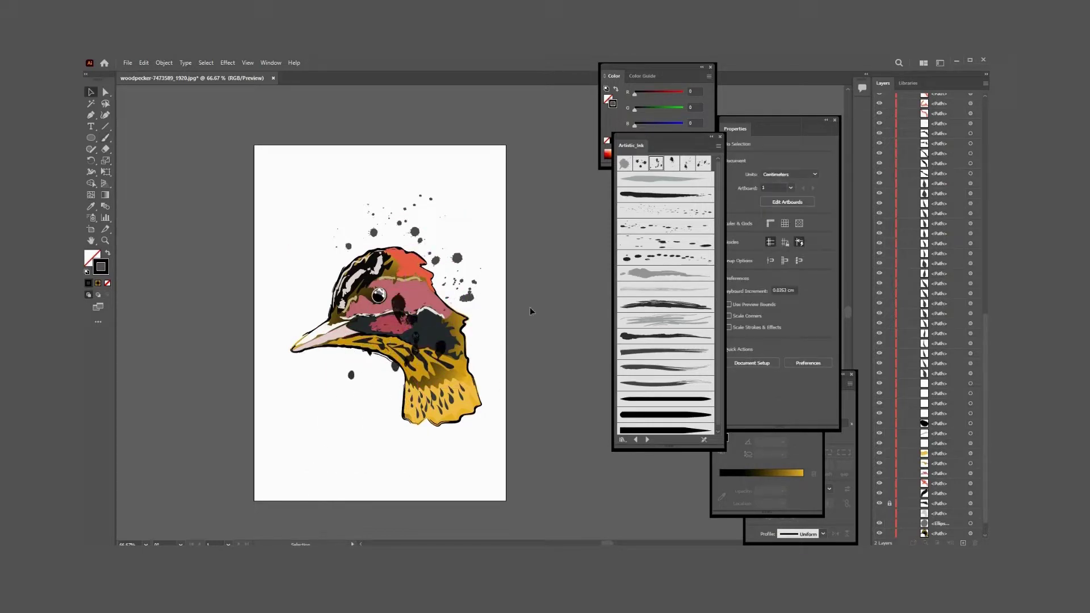
Step: Place ink spots over the upper head, send them backward, and add spots left of the beak
left_click(398, 307)
left_click_drag(397, 312, 319, 309)
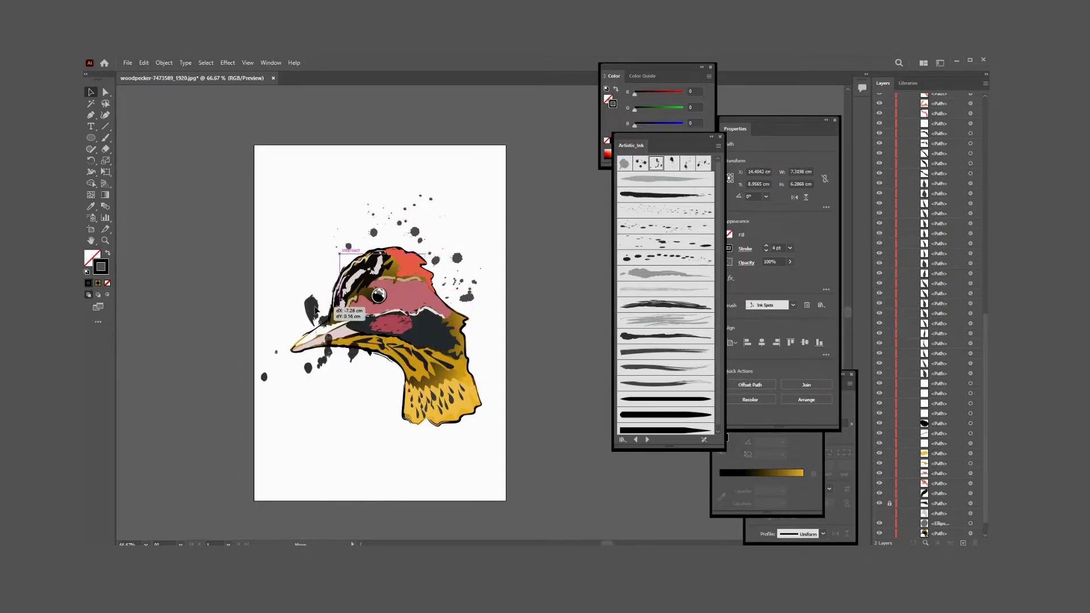
key("ctrl+z")
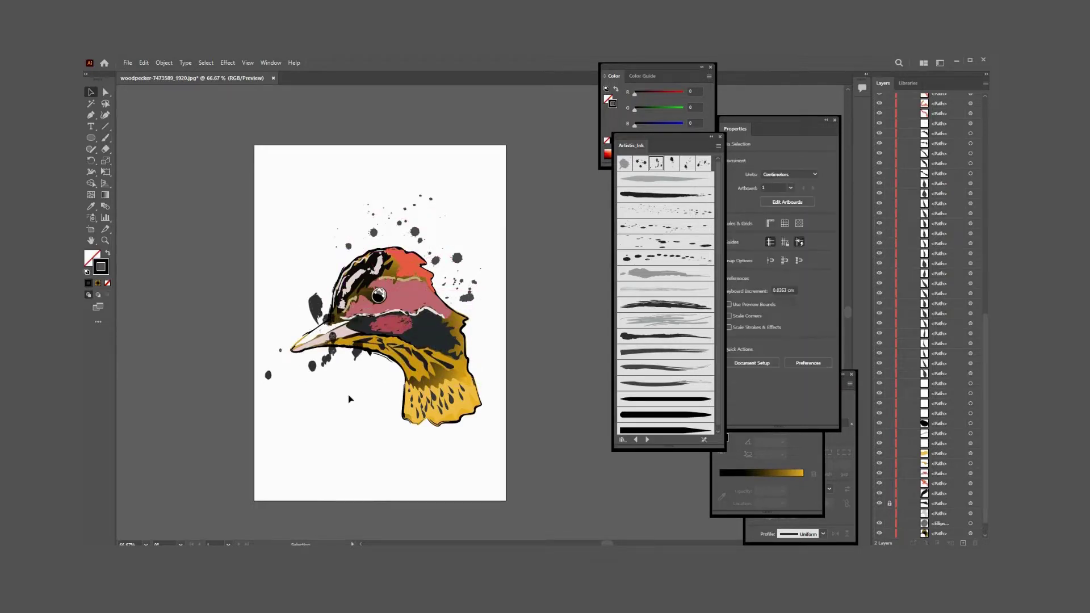
left_click_drag(465, 258, 459, 279)
left_click(336, 467)
right_click(330, 244)
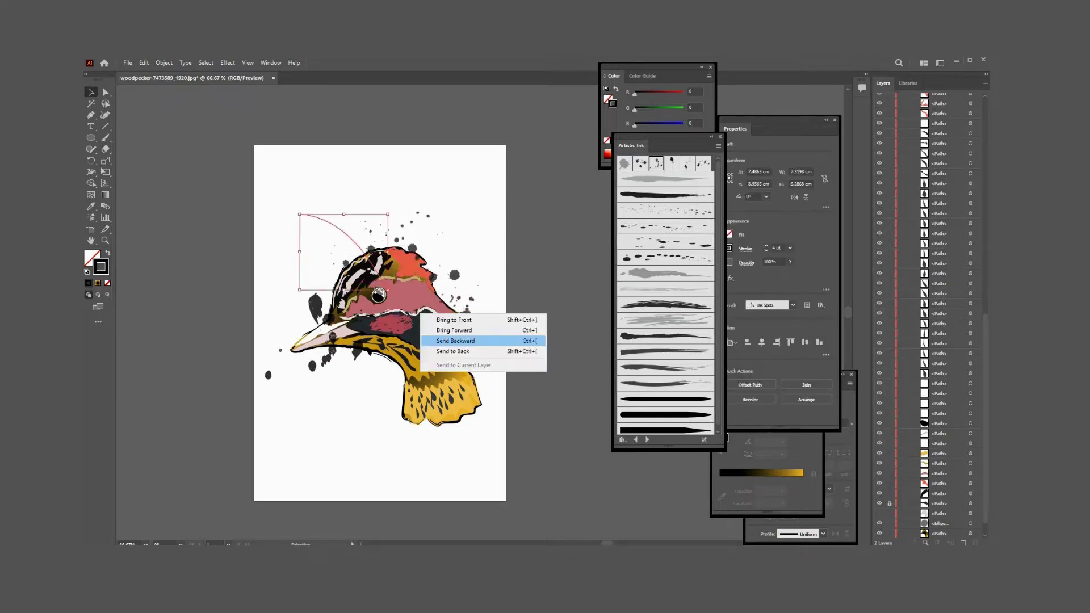
left_click(500, 343)
left_click_drag(316, 370, 321, 377)
left_click(482, 289)
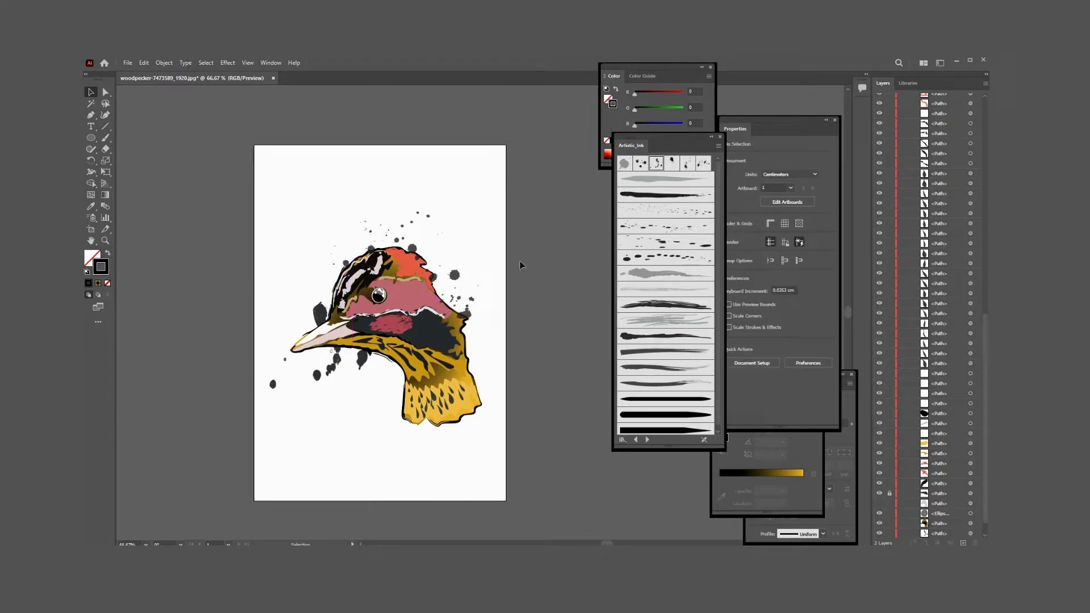
Step: Drag both artboard edges outward to make it roughly square
key("shift+o")
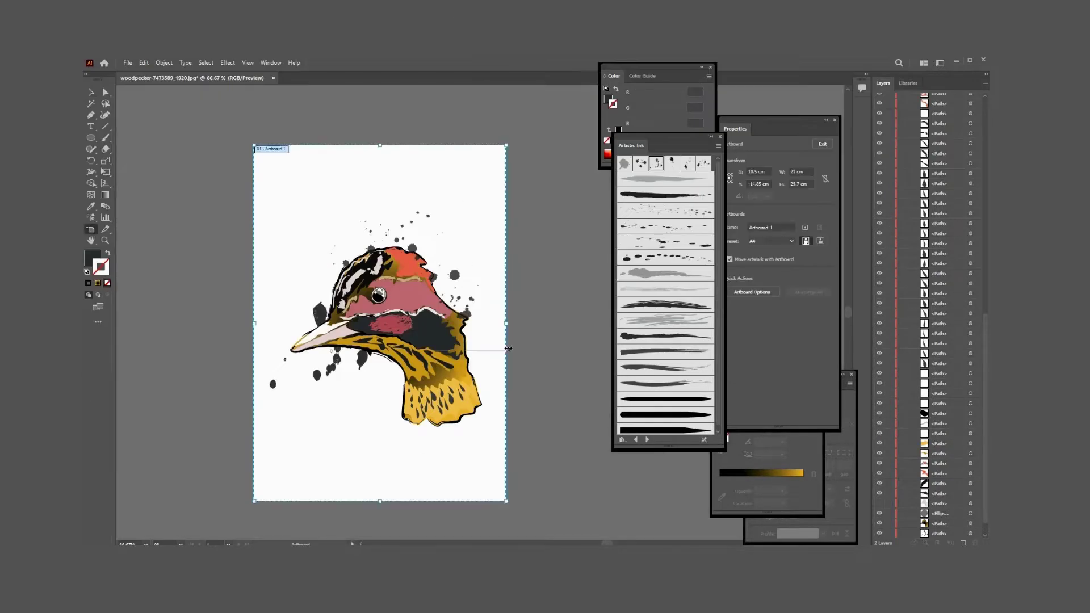
left_click_drag(255, 324, 212, 324)
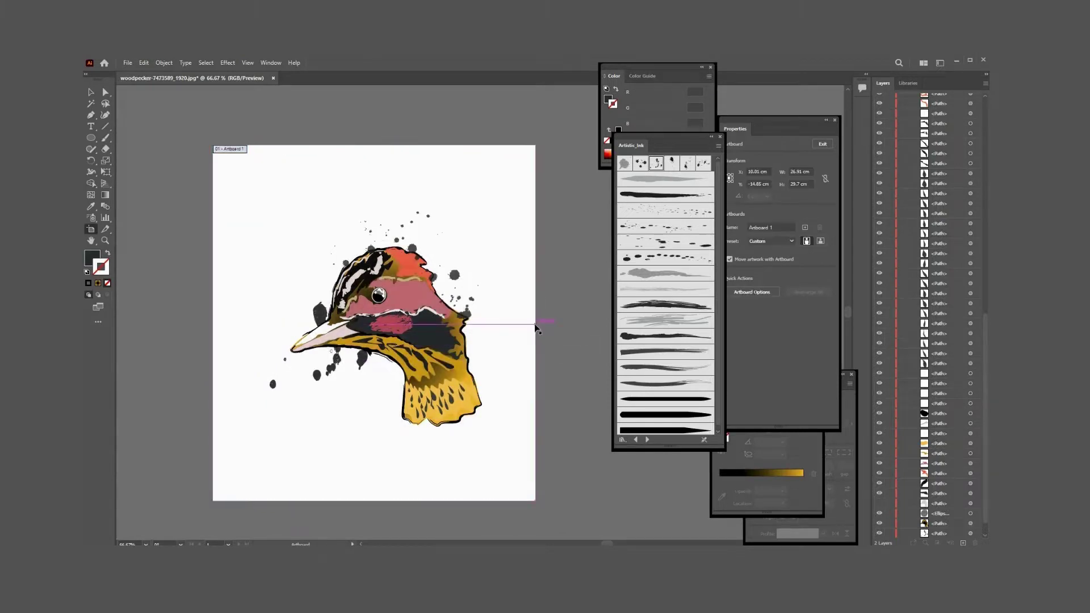
left_click_drag(536, 323, 565, 323)
left_click_drag(213, 324, 192, 323)
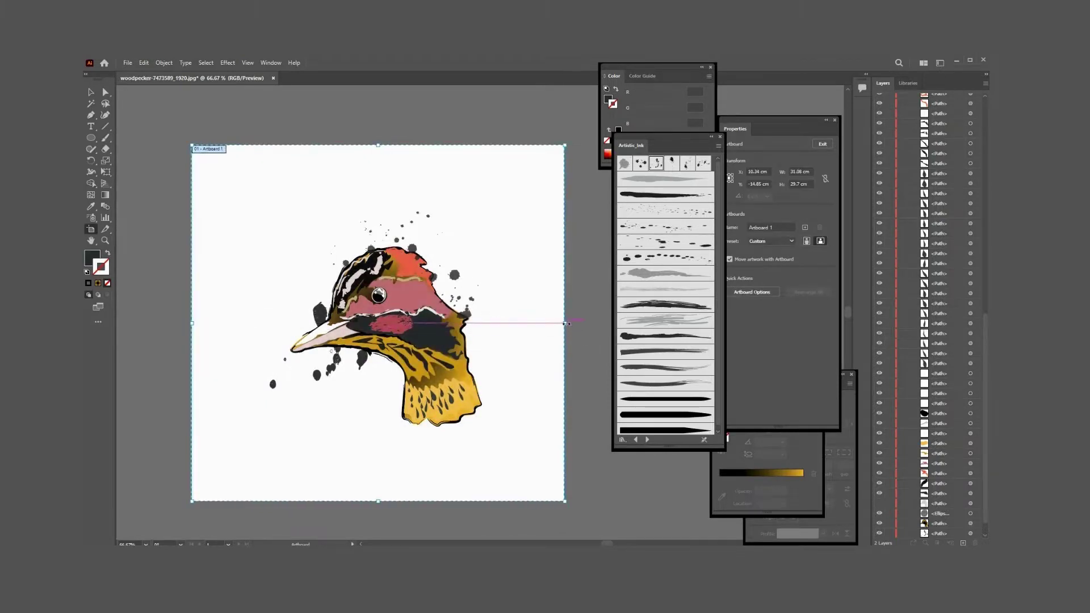
left_click_drag(565, 323, 587, 323)
Step: Draw a large light pink circle over the bird and send it to the back
key("l")
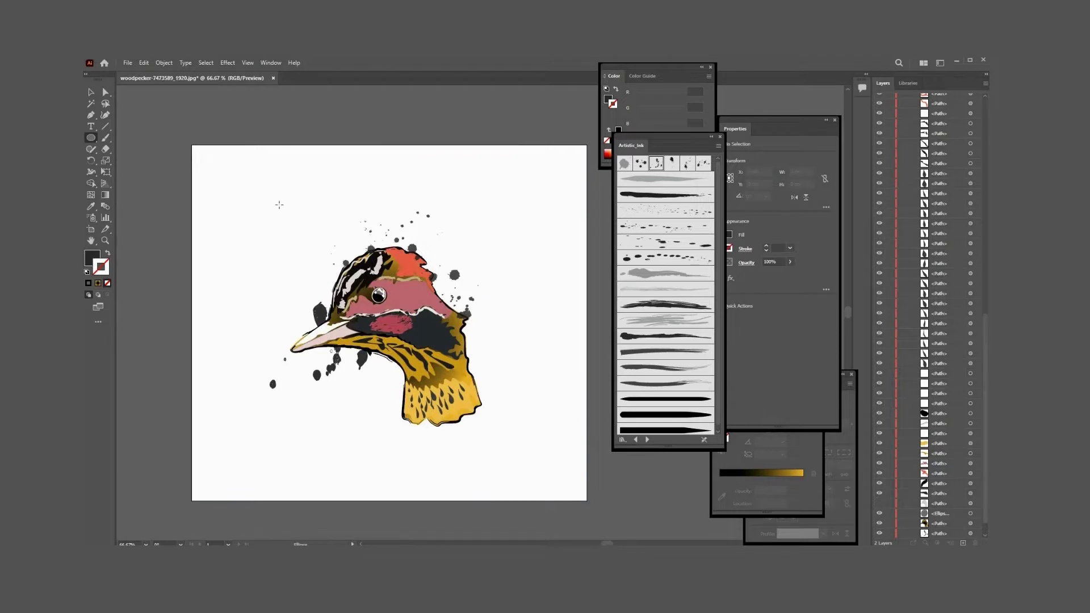
left_click_drag(254, 194, 540, 481)
key("v")
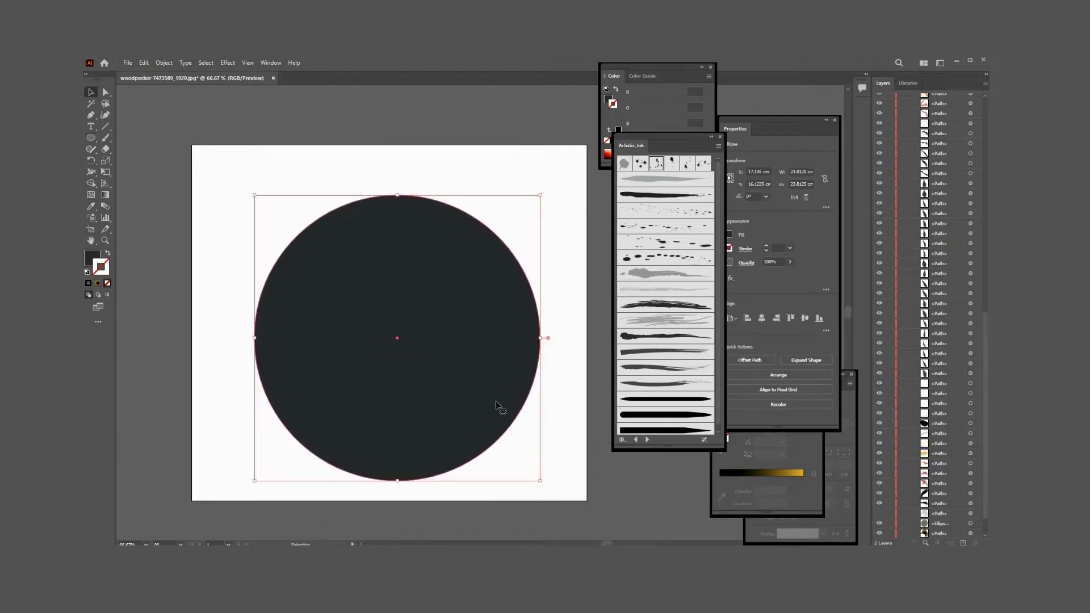
left_click(779, 374)
left_click(647, 390)
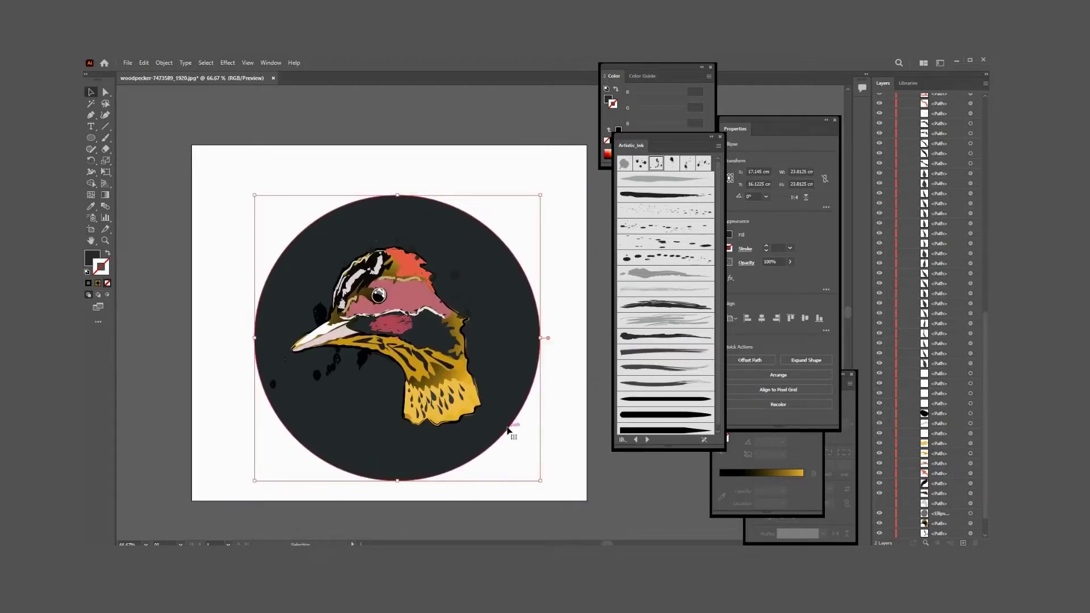
double_click(93, 258)
left_click_drag(734, 316, 734, 292)
left_click(634, 288)
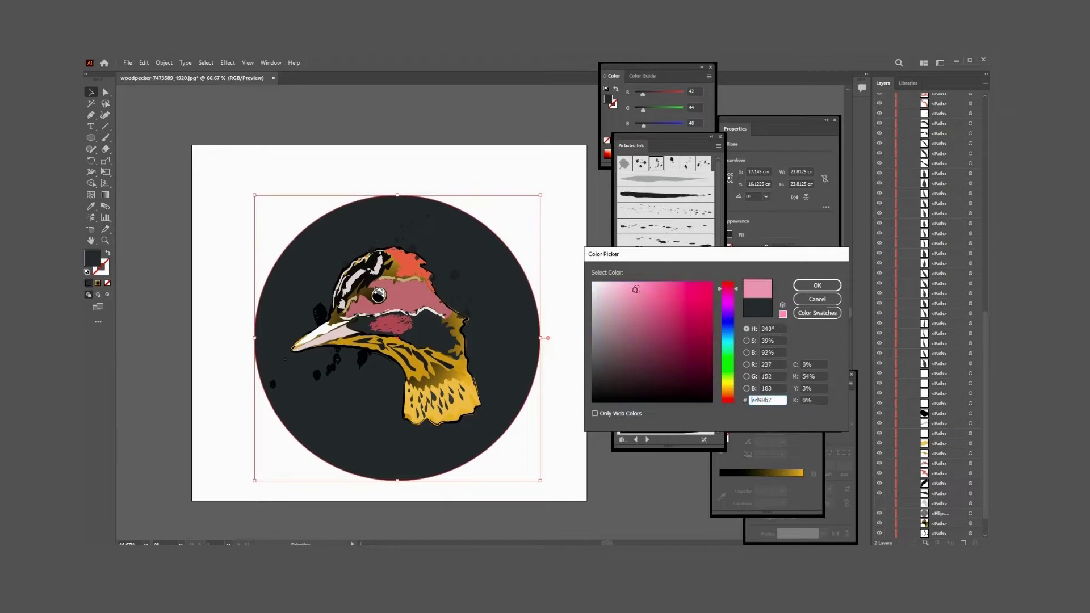
left_click(816, 286)
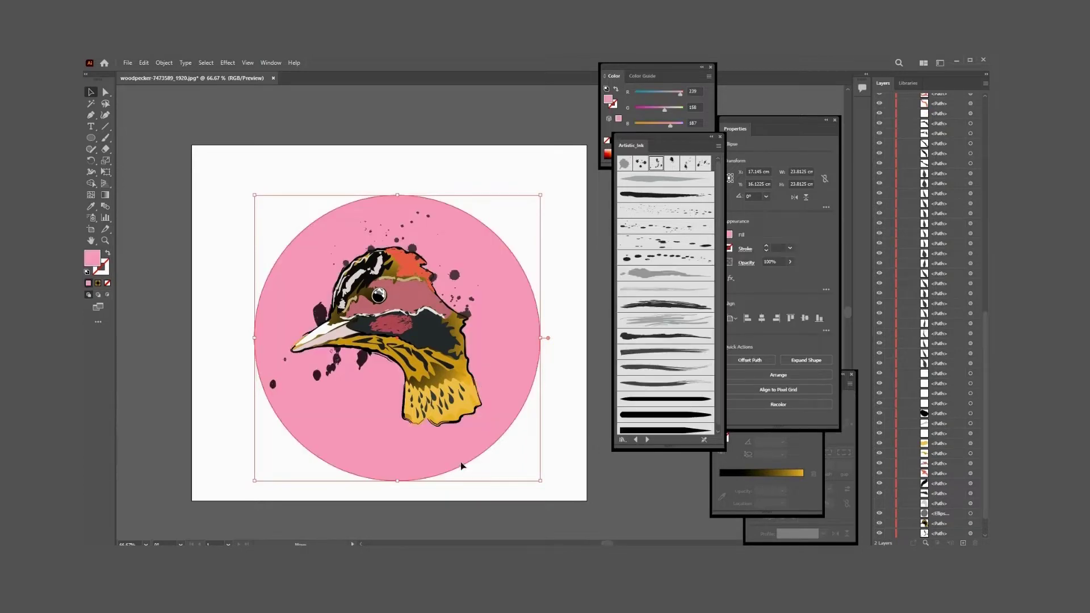
left_click_drag(461, 466, 456, 455)
Step: Fill the circle with a radial gradient and set the black stop's opacity to 0%
left_click(105, 195)
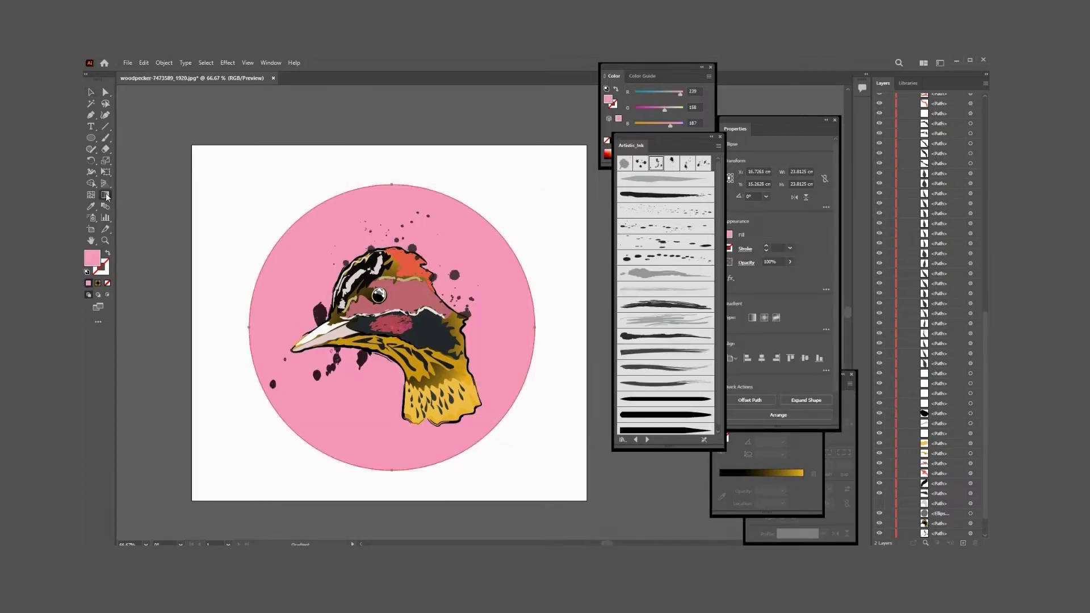
left_click(98, 283)
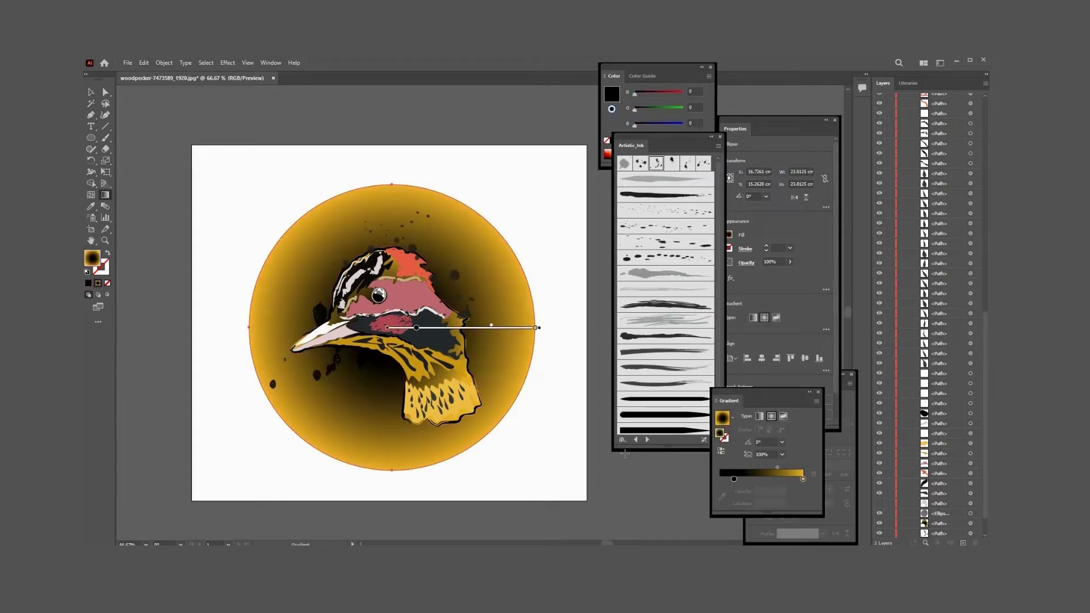
left_click(734, 479)
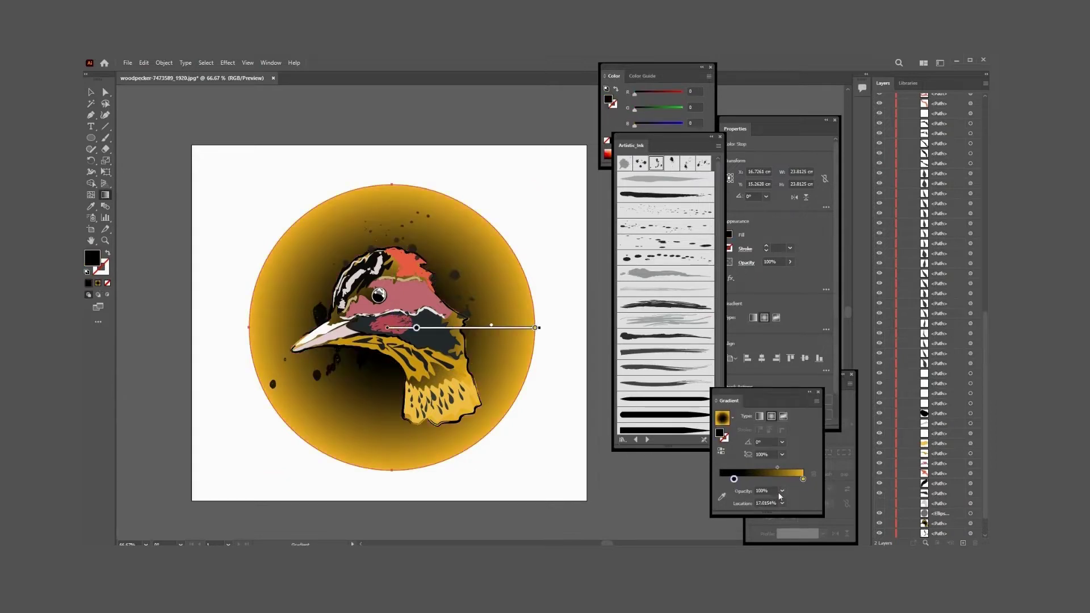
type("0")
key("Return")
left_click(91, 92)
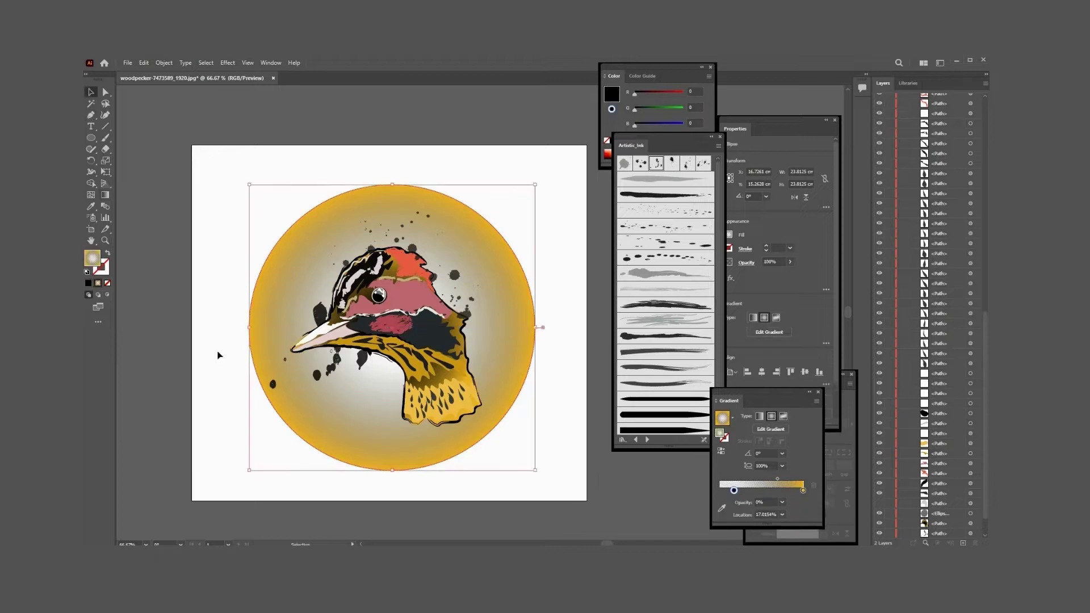
left_click(298, 484)
left_click(455, 275)
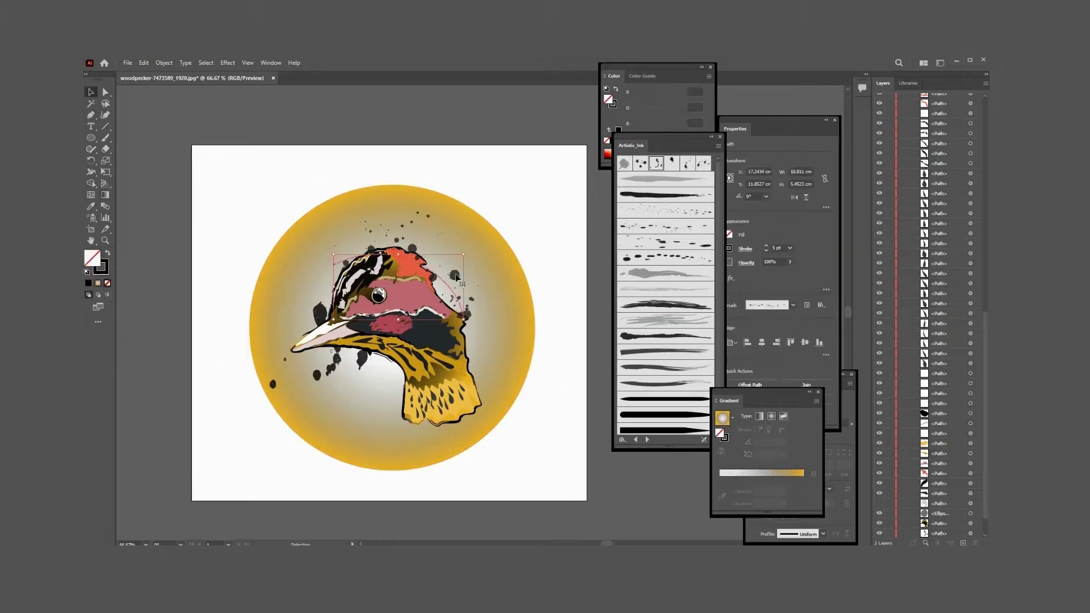
Step: Change the ink splatter strokes' colour to white
double_click(613, 103)
left_click(592, 276)
left_click(817, 287)
left_click(589, 456)
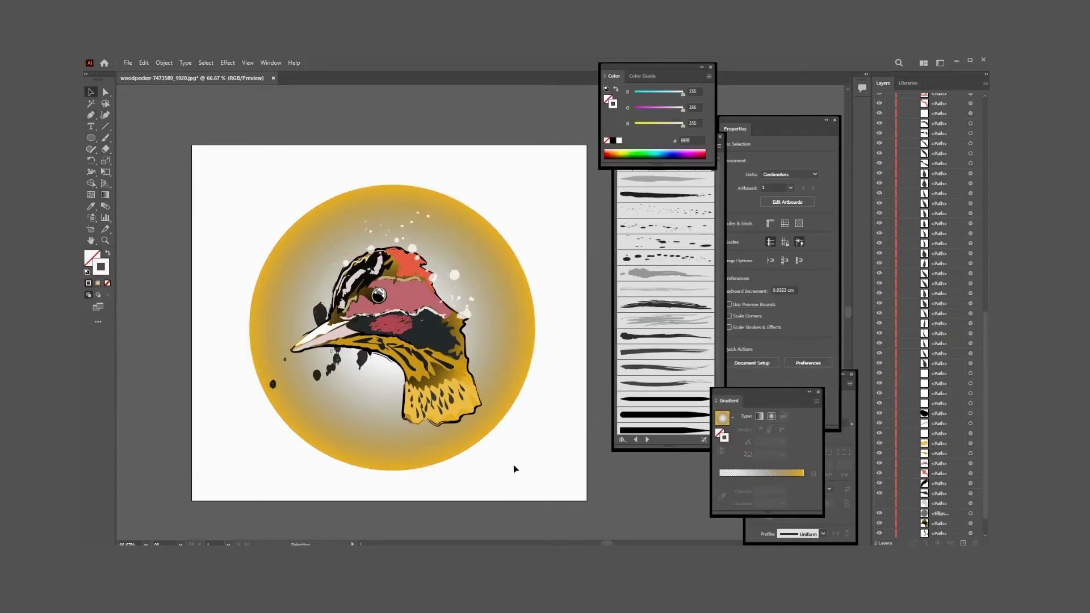
Step: Make the ink spots white and move them onto the head
left_click(316, 377)
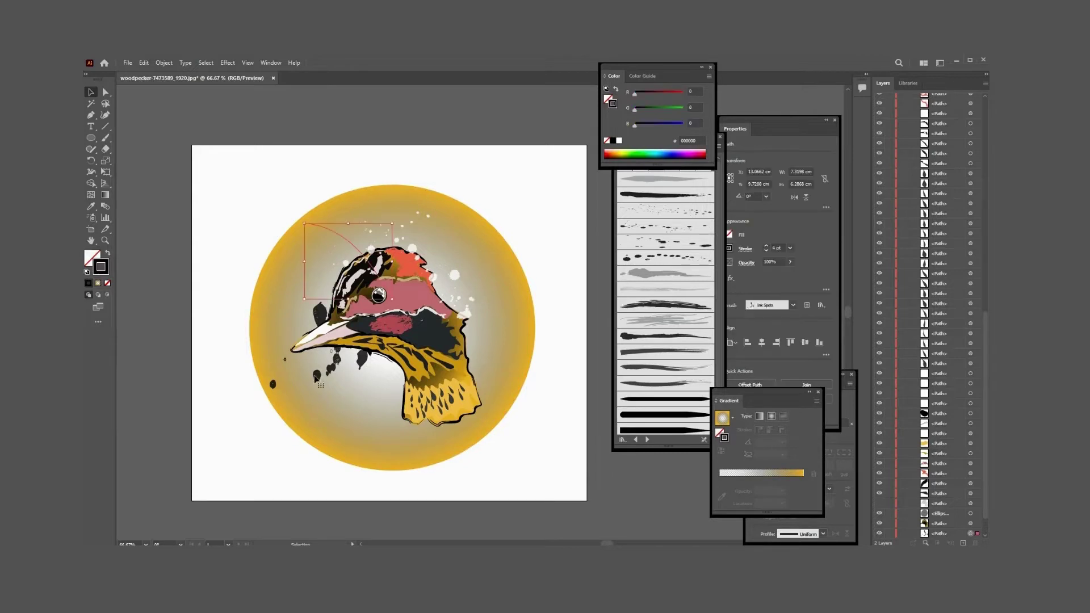
double_click(98, 270)
left_click(592, 281)
left_click(816, 284)
left_click(623, 482)
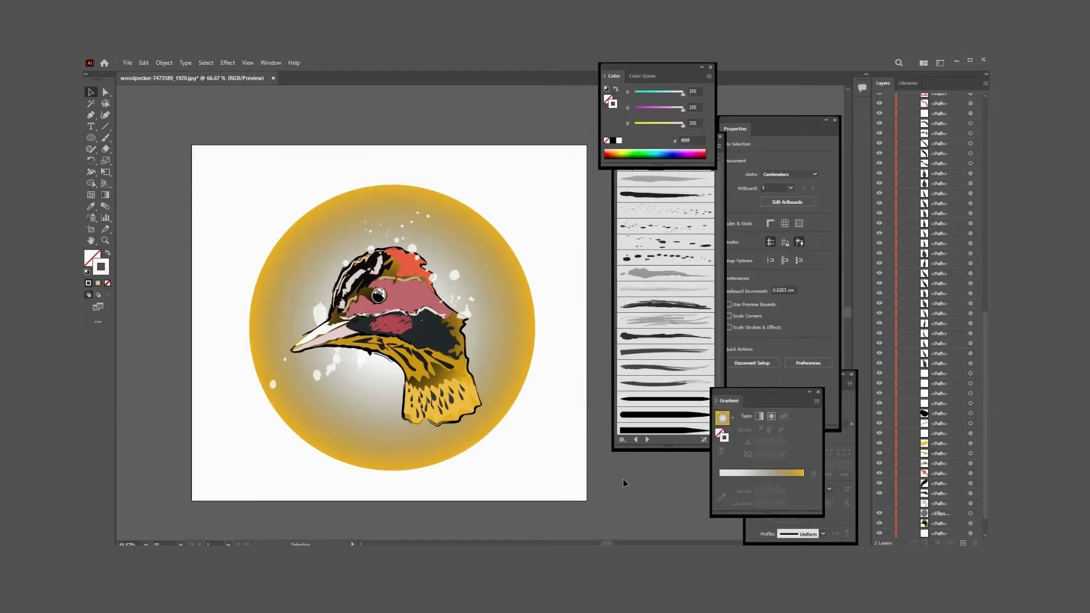
left_click_drag(532, 324, 450, 292)
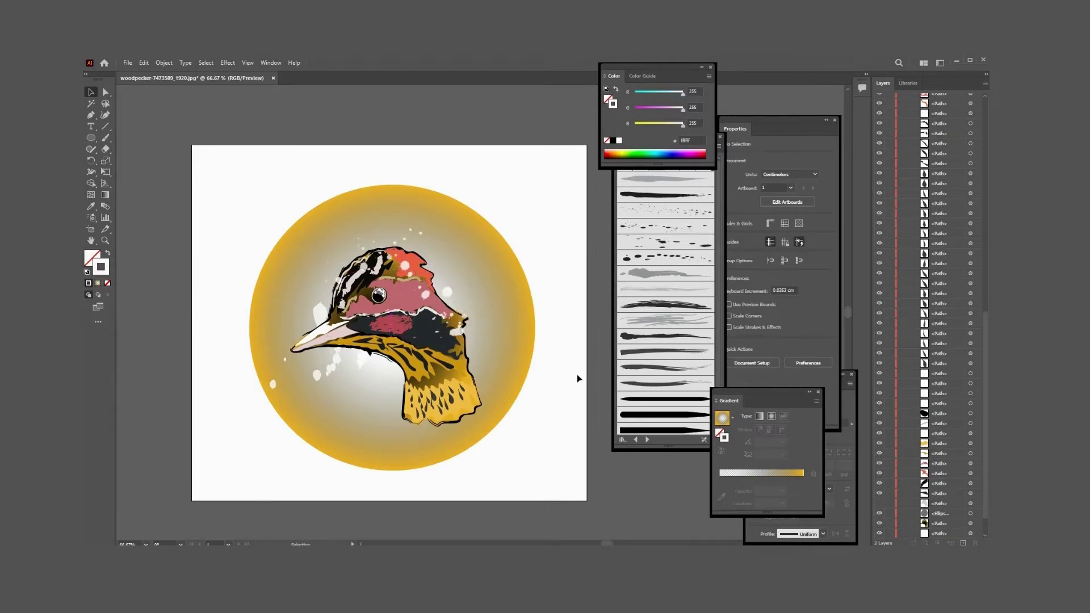
Step: Delete the bird's dark outline path and zoom in on the cheek
left_click(476, 377)
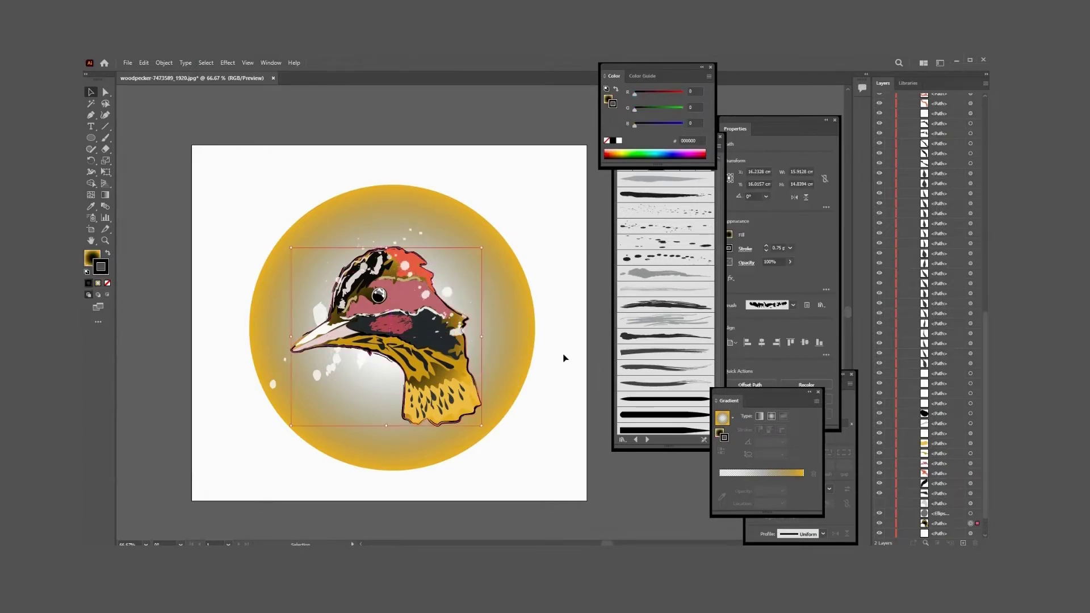
key("Delete")
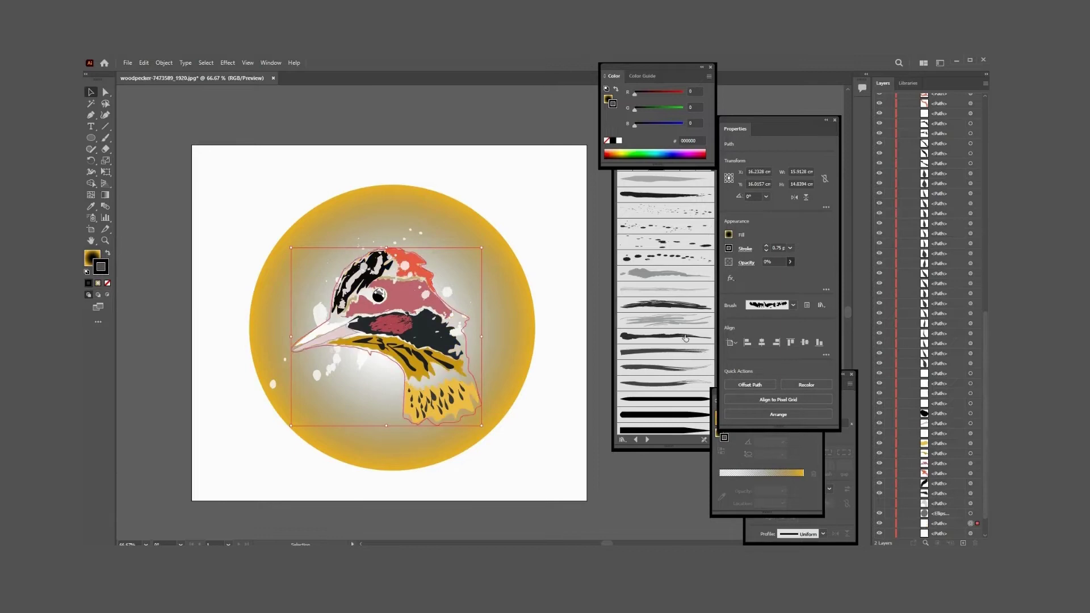
key("z")
left_click_drag(409, 334, 458, 332)
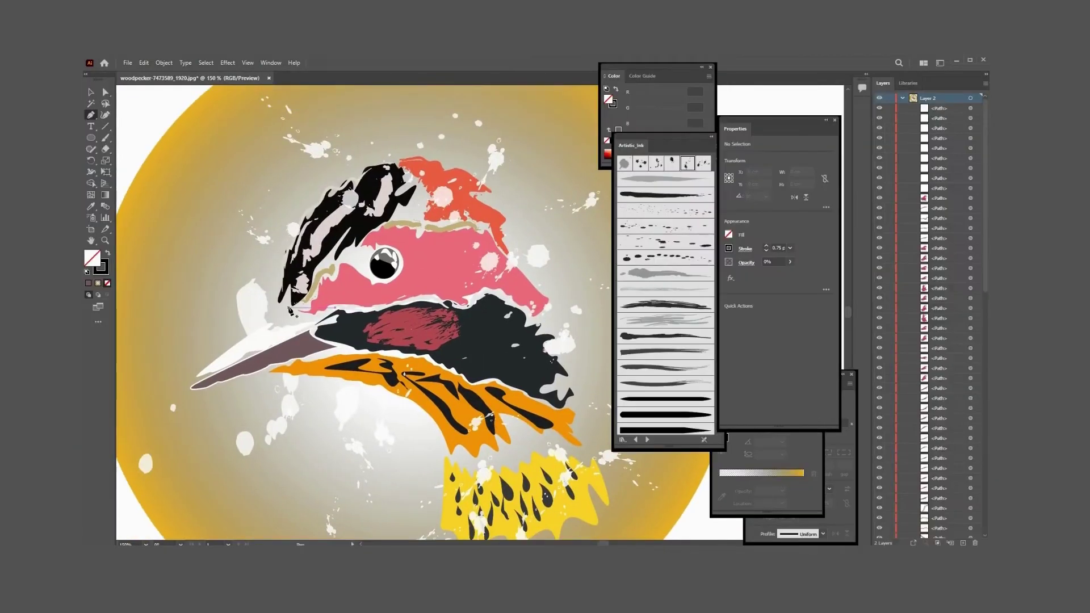
Step: Draw a small closed Pen path along the top edge of the beak
left_click(289, 308)
left_click(278, 315)
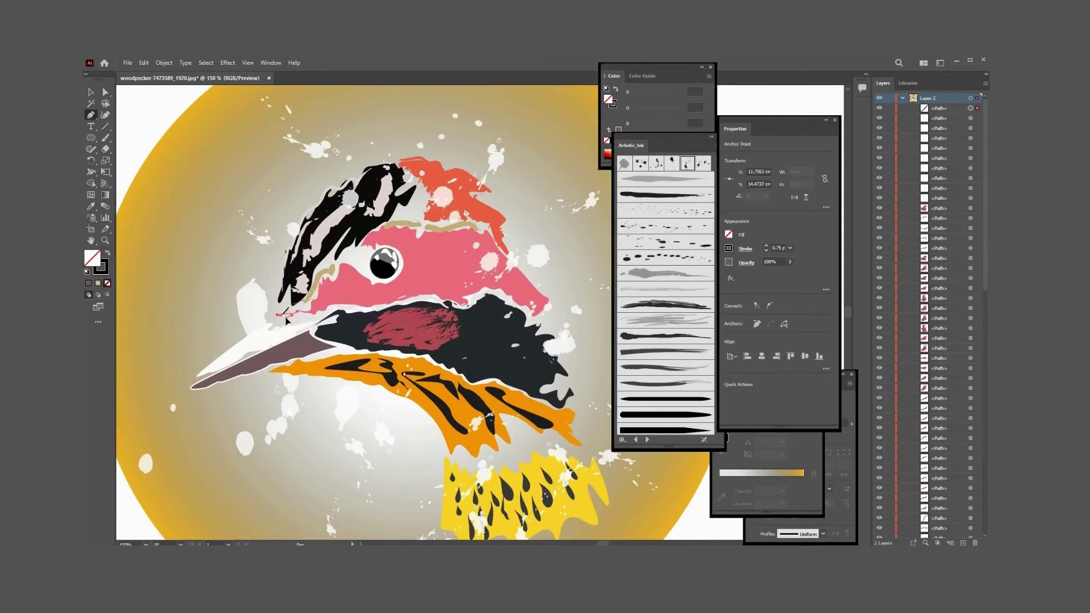
left_click_drag(298, 322, 312, 322)
left_click(289, 309)
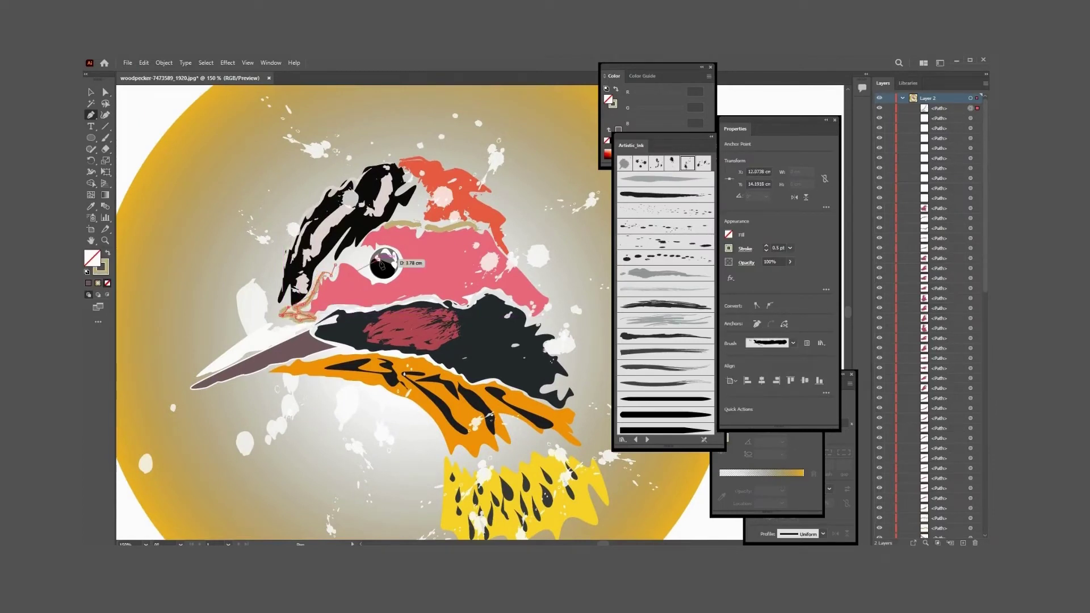
mouse_move(289, 311)
left_mouse_down()
mouse_move(315, 312)
mouse_move(292, 312)
left_mouse_up()
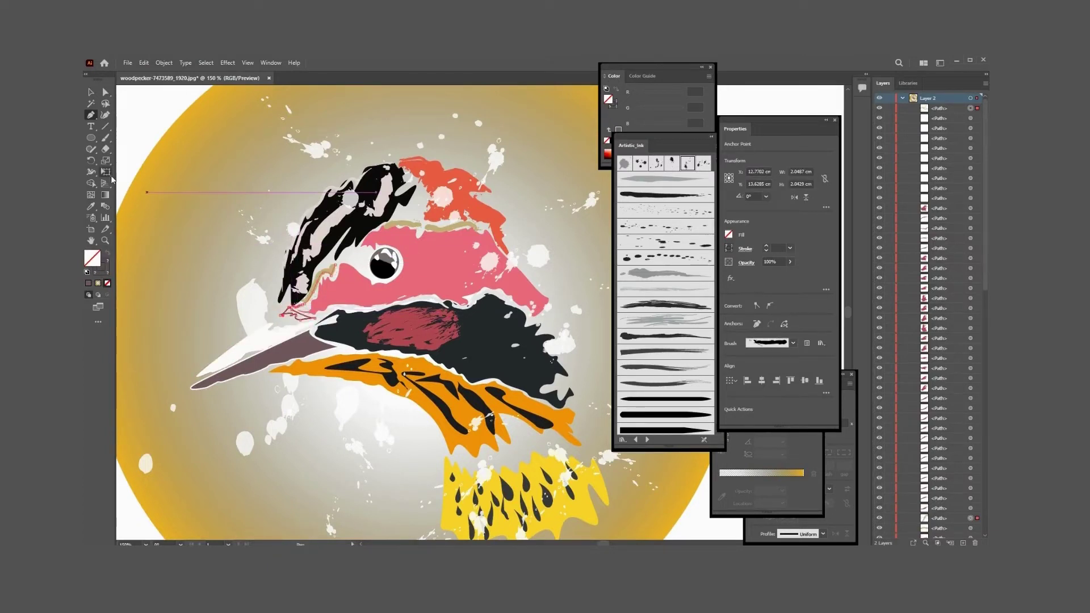
Step: Reshape the small path's anchor points to follow the beak edge
key("v")
left_click(226, 312)
key("a")
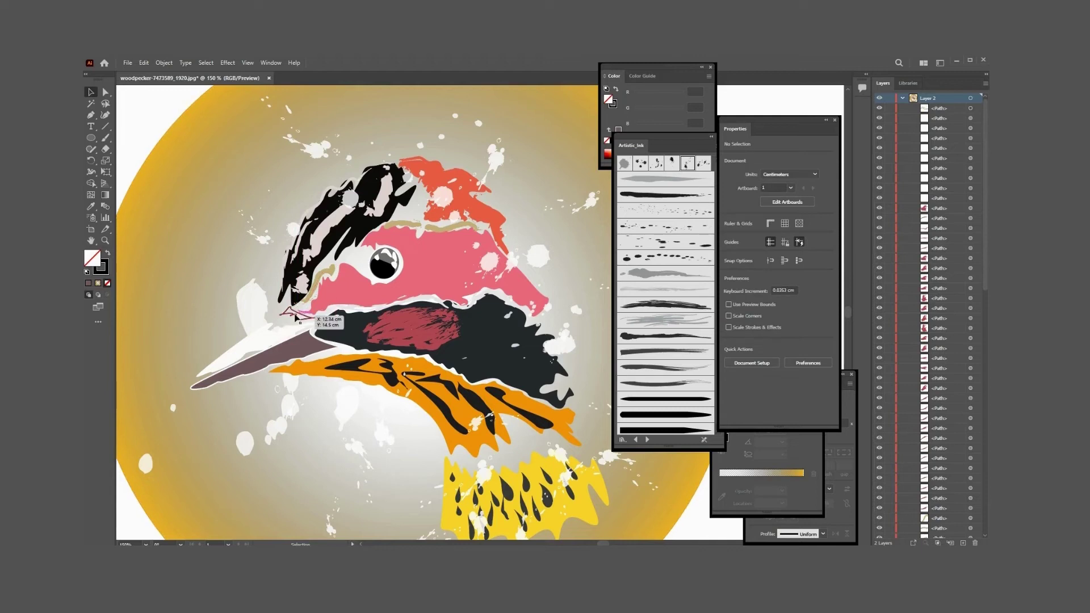
left_click(296, 317)
left_click_drag(298, 321, 278, 326)
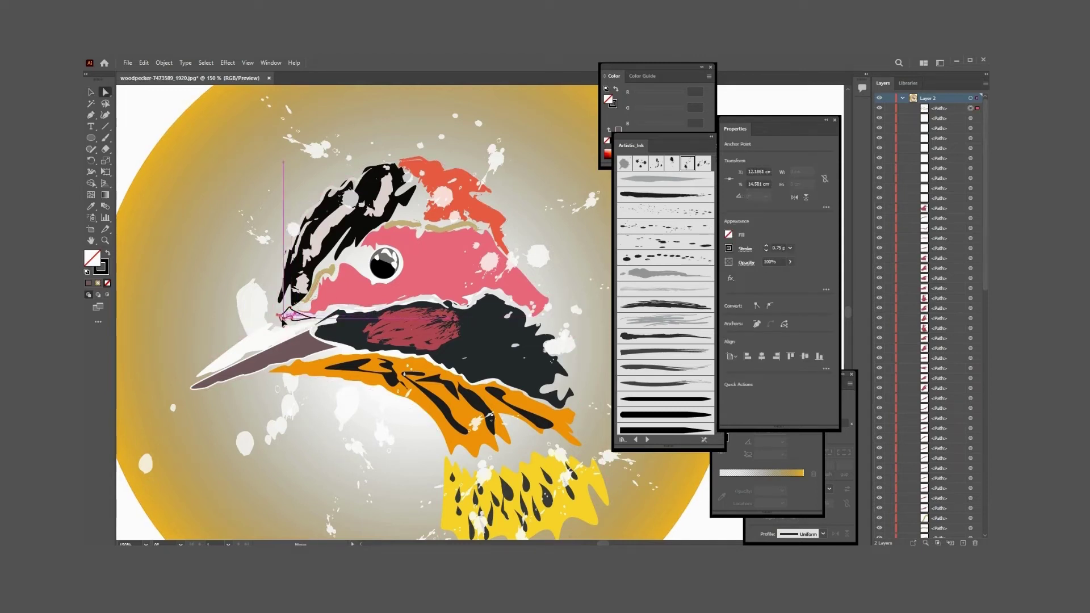
left_click_drag(278, 326, 320, 319)
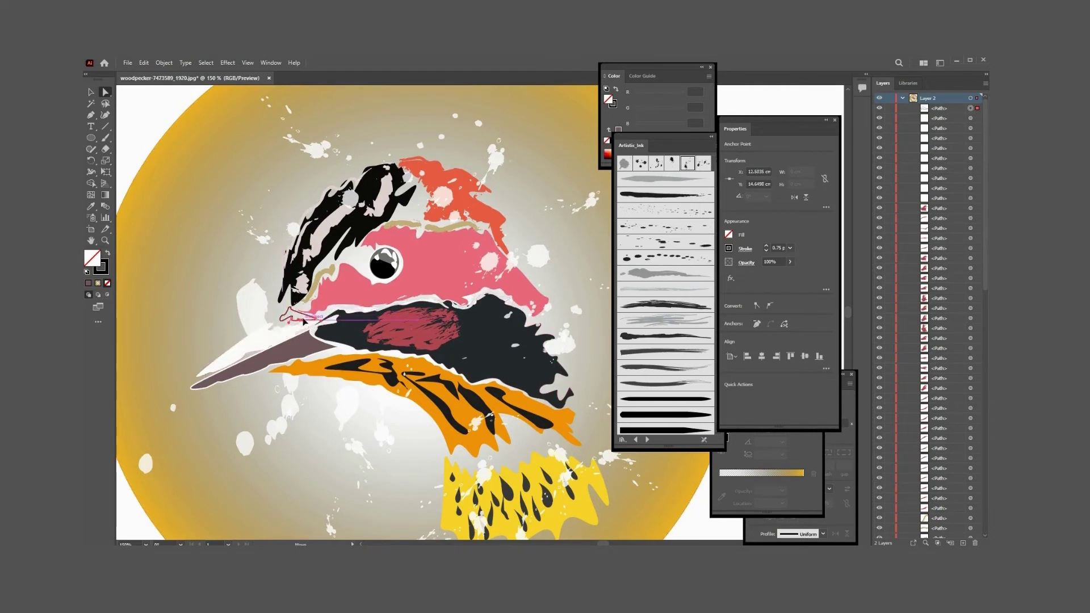
Step: Give the small shape a grey #666162 fill and adjust one point
key("shift+x")
double_click(92, 259)
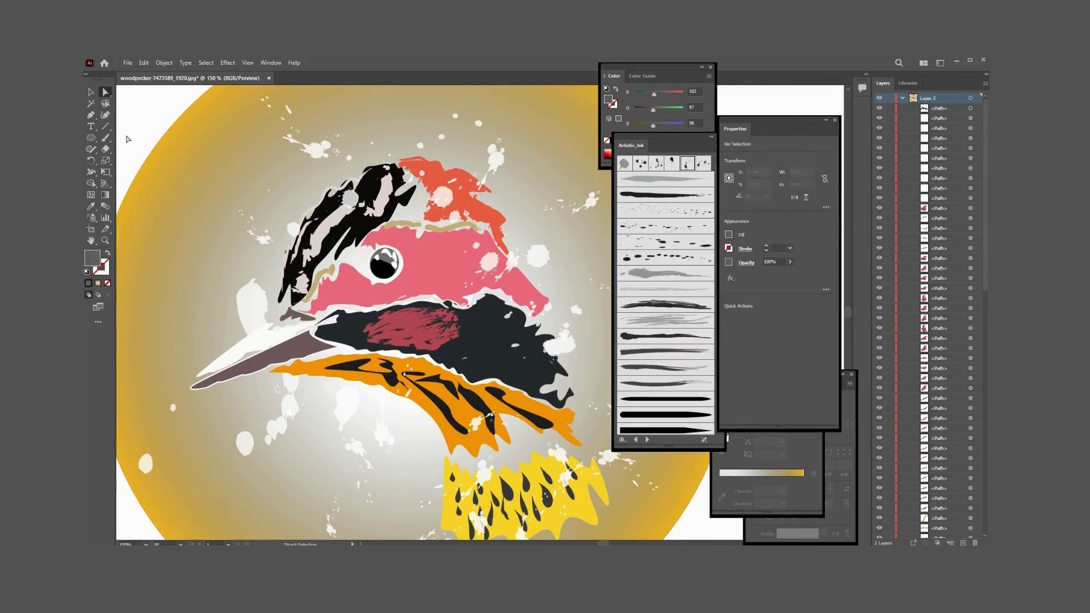
left_click(814, 285)
left_click_drag(284, 324, 277, 322)
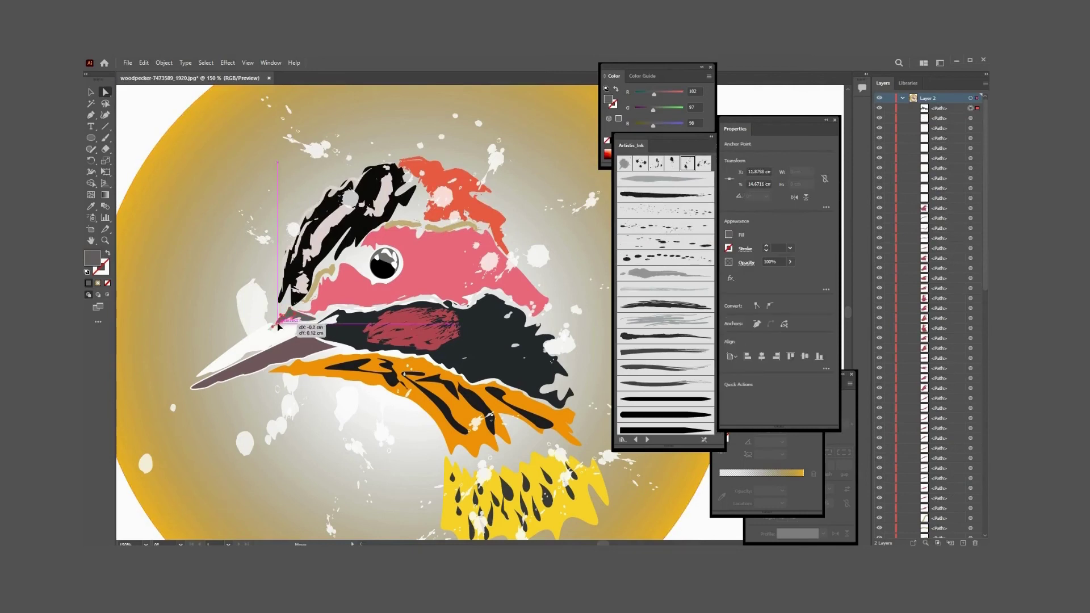